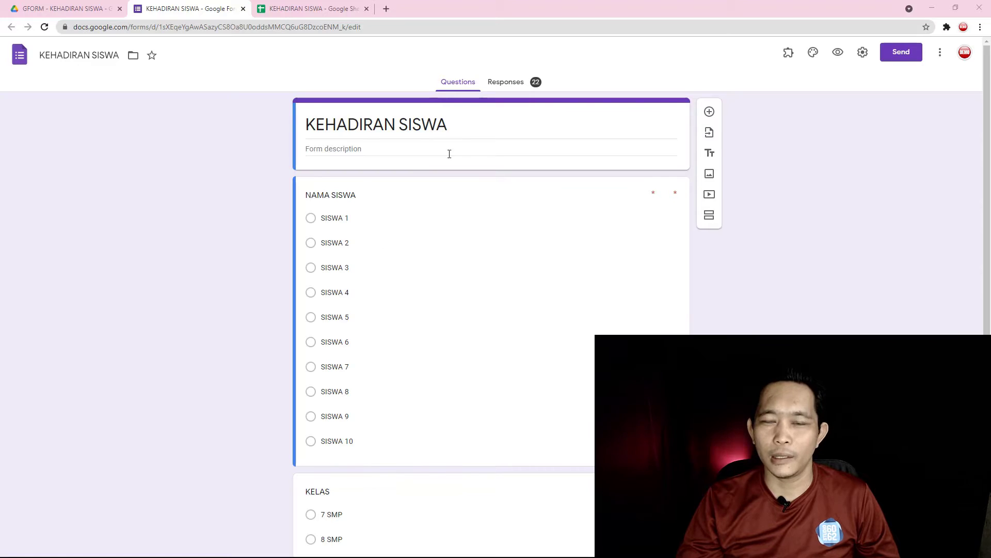
Review the attendance form's NAMA SISWA, KELAS and KETERANGAN questions, and switch to the linked KEHADIRAN SISWA spreadsheet in Google Sheets
{"action": "scroll", "coordinate": [371, 224], "scroll_direction": "down", "scroll_amount": 4}
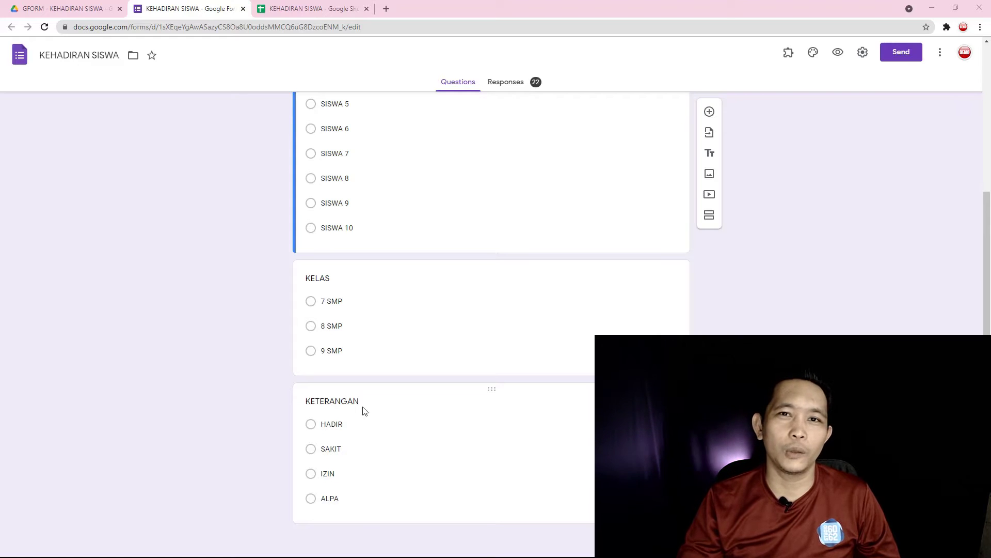
{"action": "scroll", "coordinate": [364, 410], "scroll_direction": "up", "scroll_amount": 4}
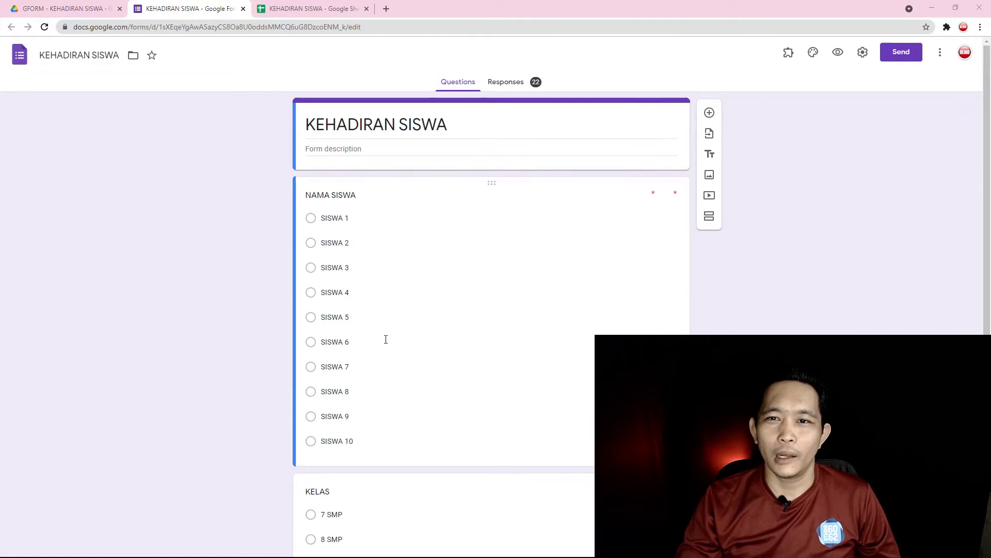
{"action": "left_click", "coordinate": [330, 10]}
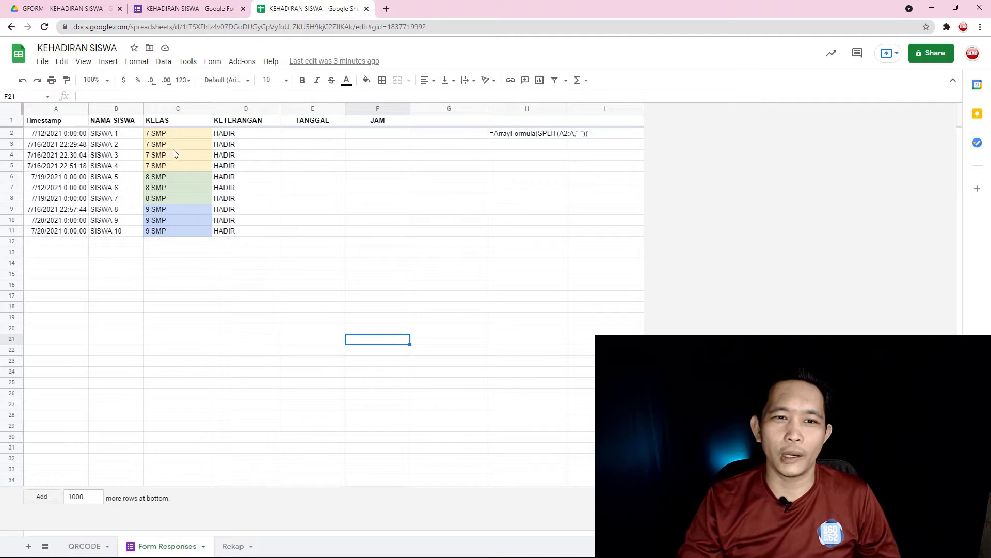
Examine the form response rows for classes 7 SMP, 8 SMP and 9 SMP, and look at the Rekap sheet
{"action": "left_click_drag", "start_coordinate": [44, 135], "coordinate": [243, 230]}
{"action": "left_click", "coordinate": [355, 297]}
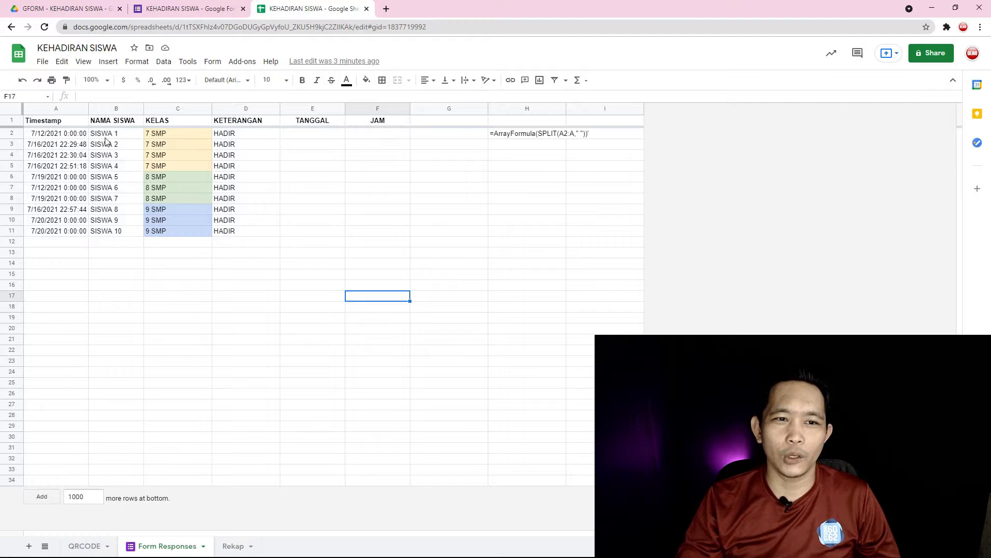
{"action": "left_click_drag", "start_coordinate": [59, 135], "coordinate": [223, 170]}
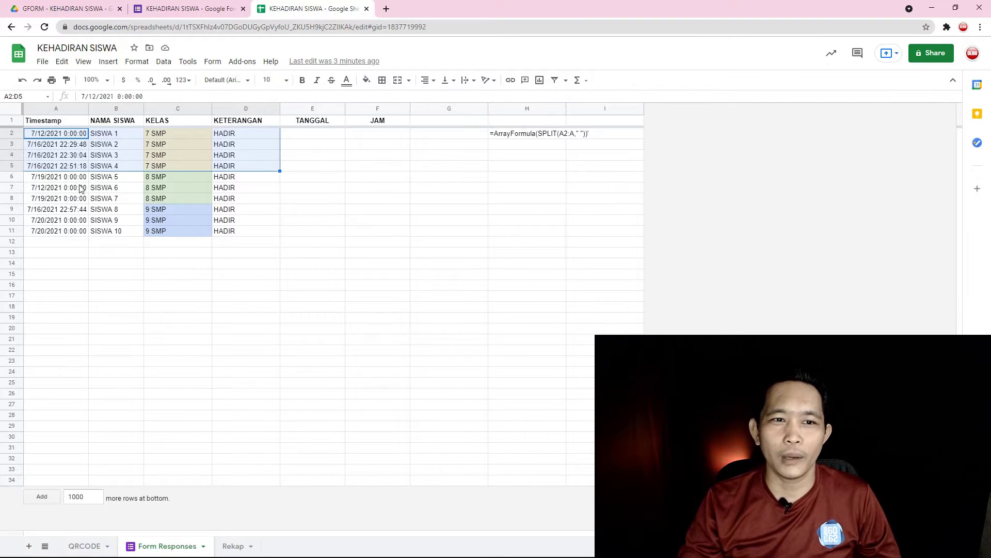
{"action": "left_click_drag", "start_coordinate": [65, 178], "coordinate": [240, 203]}
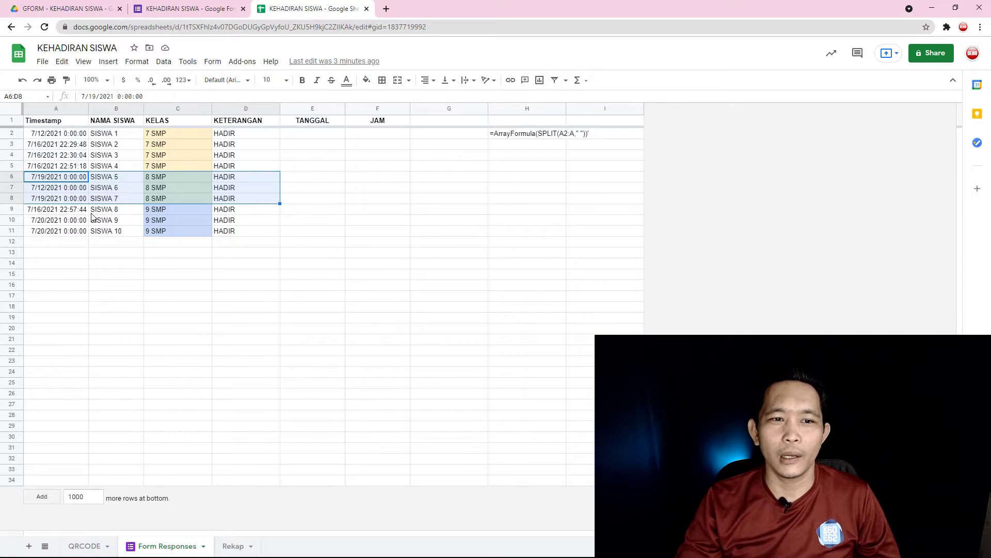
{"action": "left_click_drag", "start_coordinate": [76, 213], "coordinate": [237, 232]}
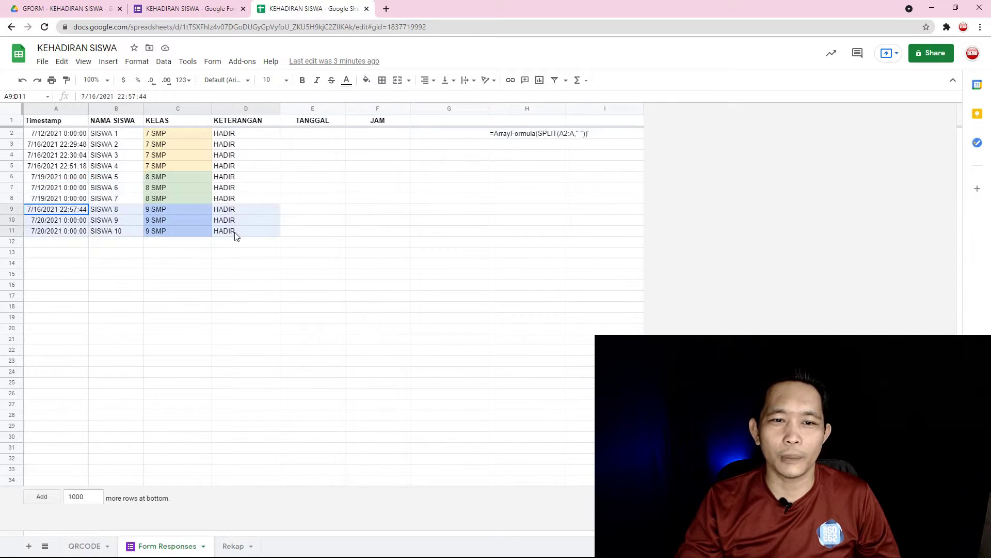
{"action": "left_click", "coordinate": [380, 351]}
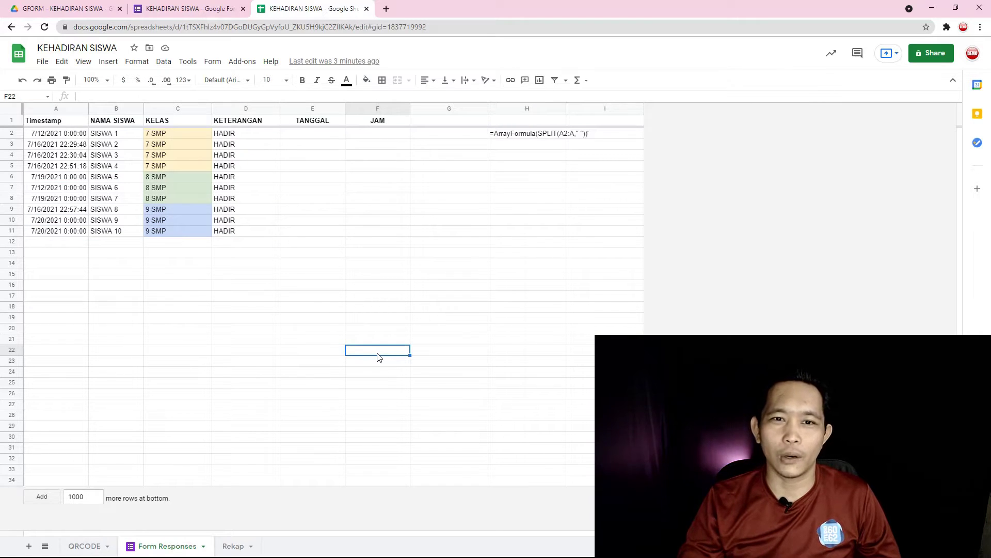
{"action": "left_click", "coordinate": [233, 545]}
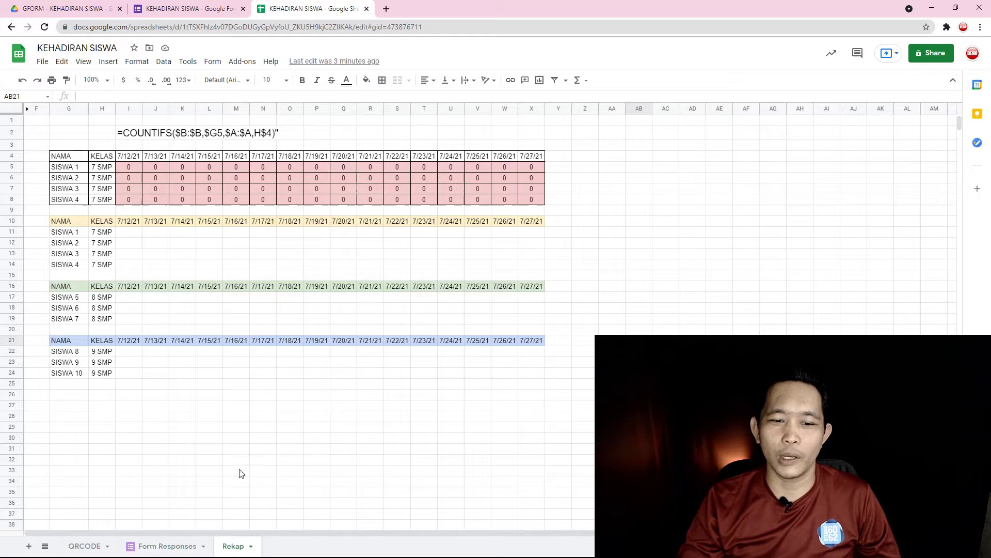
{"action": "left_click", "coordinate": [174, 546]}
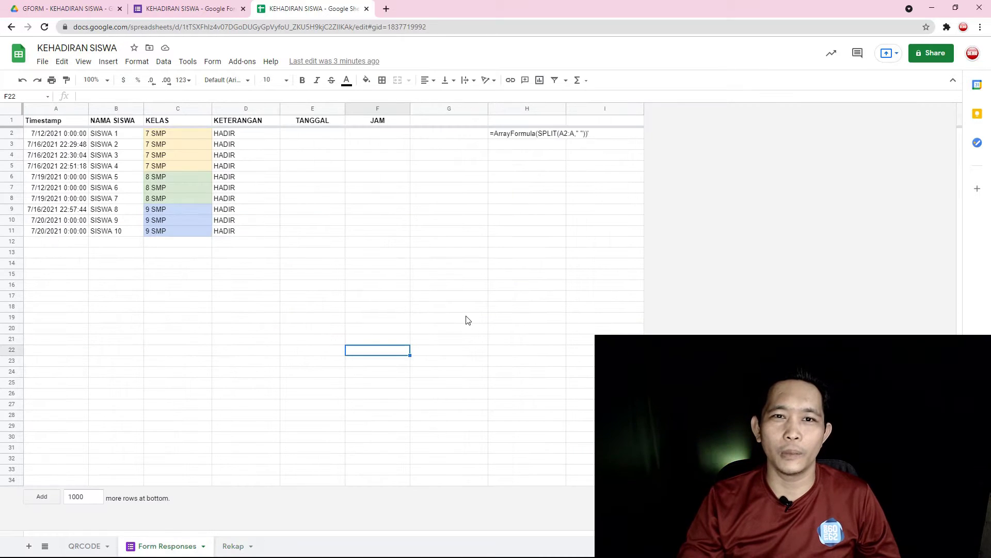
Examine the Timestamp, NAMA SISWA, KELAS and KETERANGAN columns of the Form Responses sheet, especially the timestamp entries
{"action": "left_click", "coordinate": [59, 110]}
{"action": "left_click", "coordinate": [116, 109]}
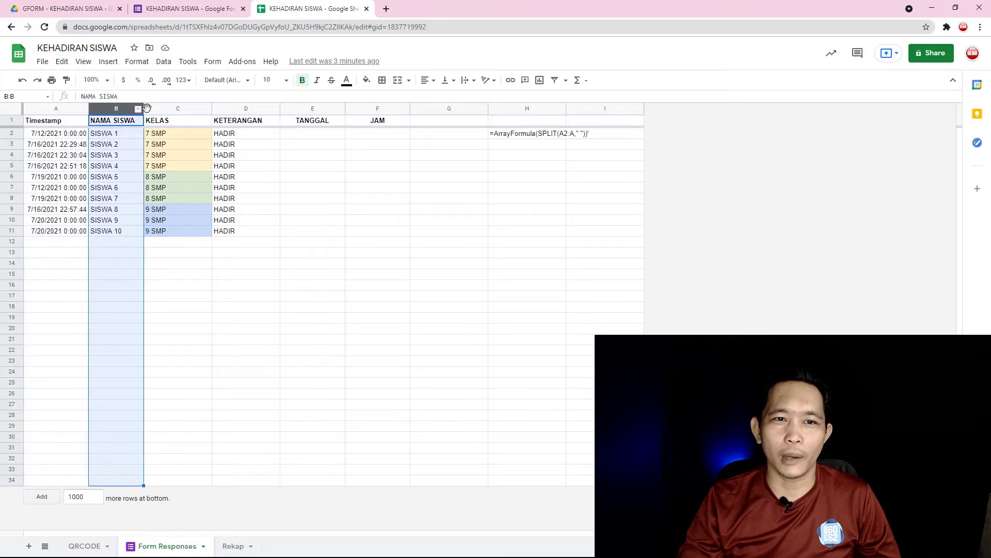
{"action": "left_click", "coordinate": [178, 109]}
{"action": "left_click", "coordinate": [246, 109]}
{"action": "left_click", "coordinate": [356, 210]}
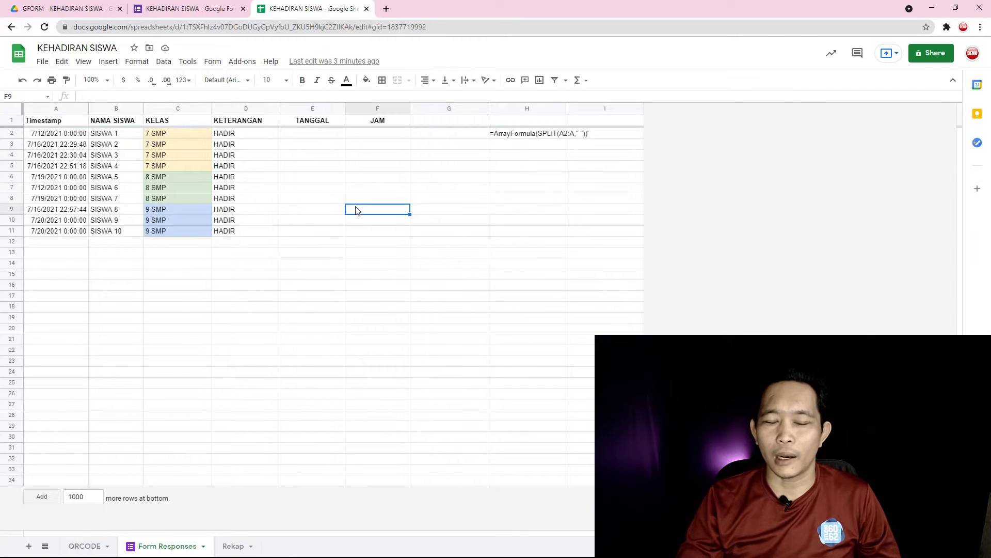
{"action": "left_click_drag", "start_coordinate": [77, 135], "coordinate": [76, 232]}
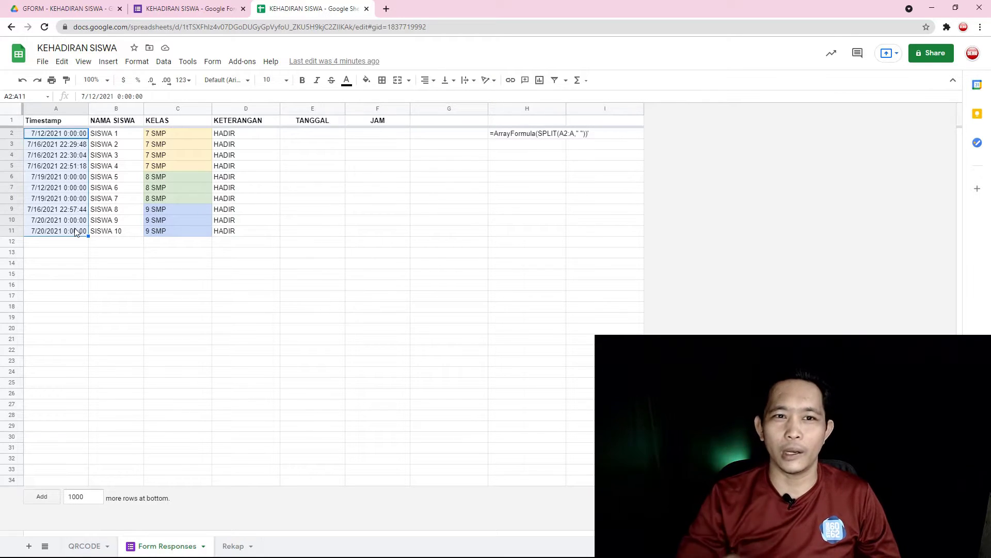
{"action": "left_click", "coordinate": [60, 106]}
{"action": "left_click", "coordinate": [376, 331]}
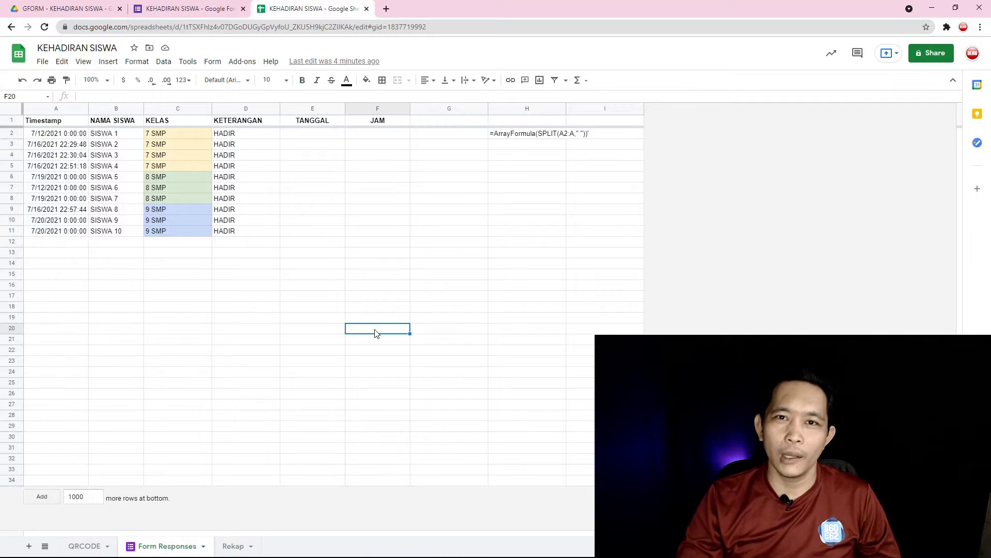
Compare the Timestamp column and the sample split formula in H2 with the empty TANGGAL and JAM columns
{"action": "left_click", "coordinate": [58, 109]}
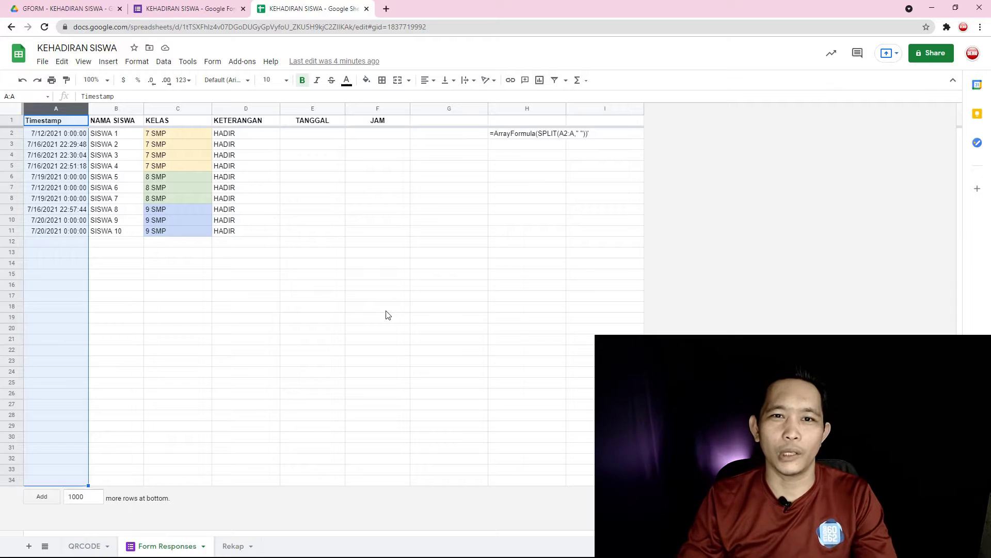
{"action": "left_click", "coordinate": [525, 137]}
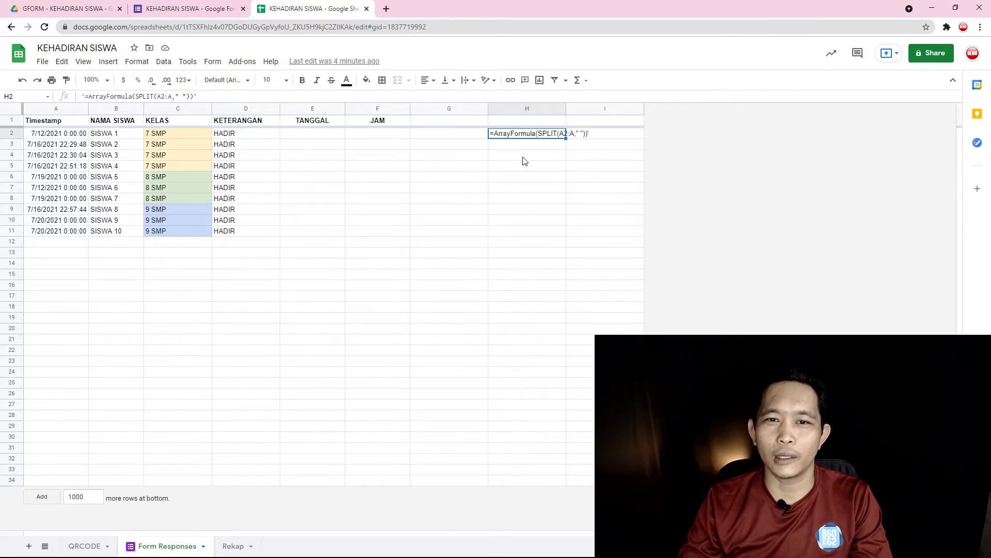
{"action": "left_click", "coordinate": [326, 137]}
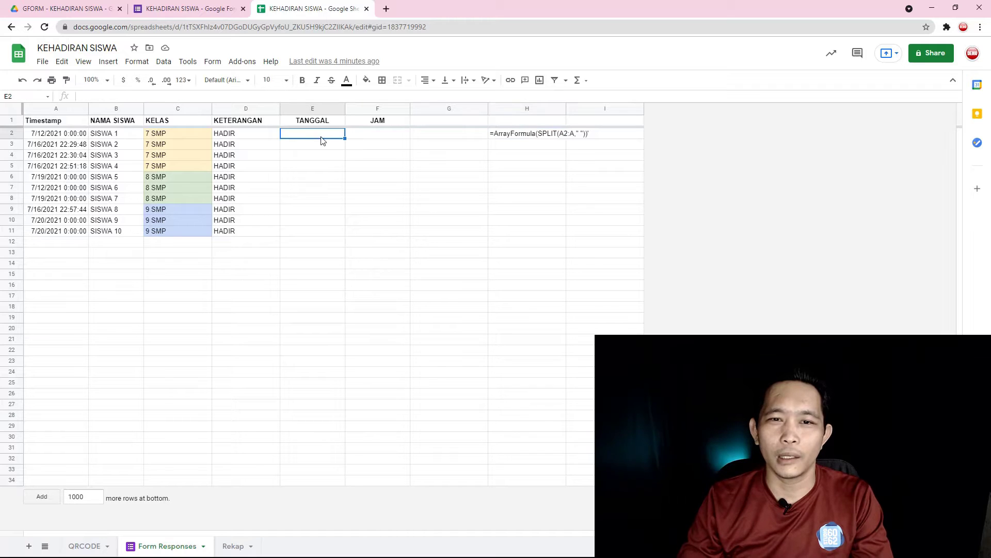
{"action": "left_click", "coordinate": [367, 179]}
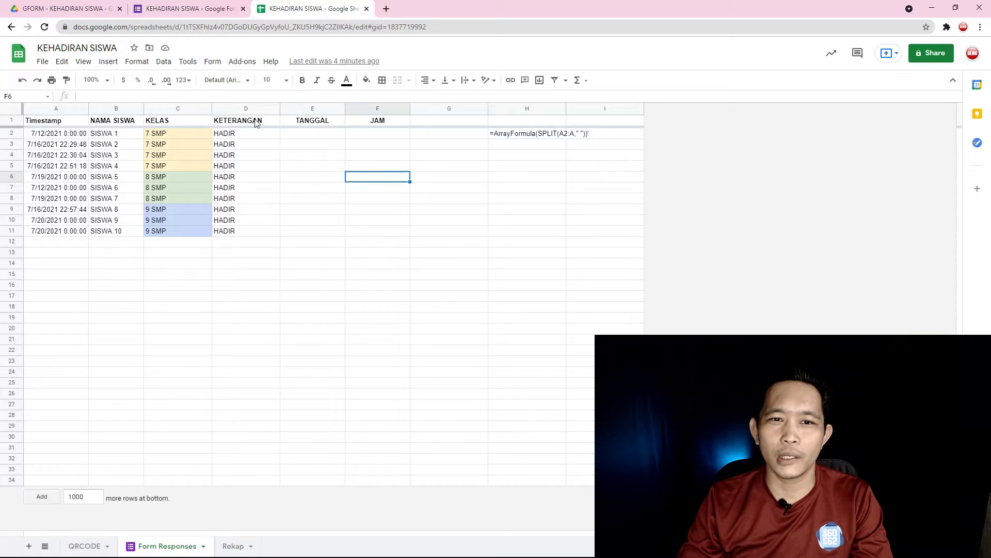
{"action": "left_click", "coordinate": [315, 110]}
{"action": "left_click", "coordinate": [361, 108], "text": "shift"}
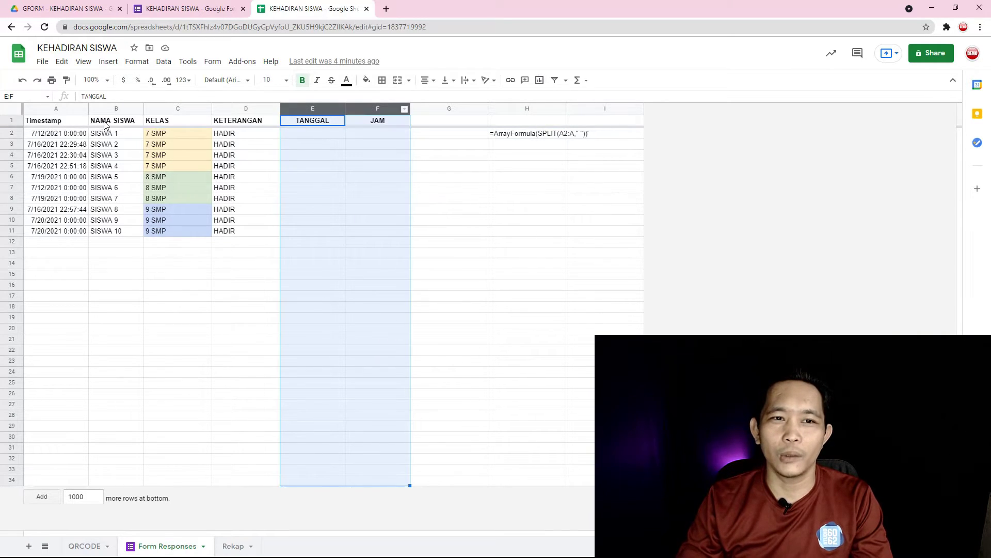
{"action": "left_click", "coordinate": [57, 109]}
{"action": "left_click", "coordinate": [248, 110], "text": "shift"}
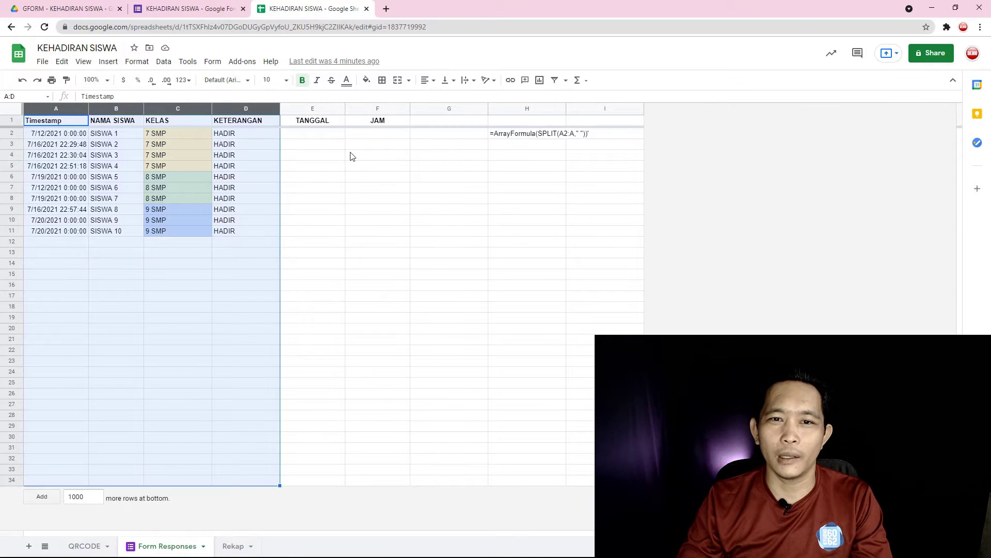
{"action": "left_click", "coordinate": [352, 156]}
{"action": "left_click", "coordinate": [325, 136]}
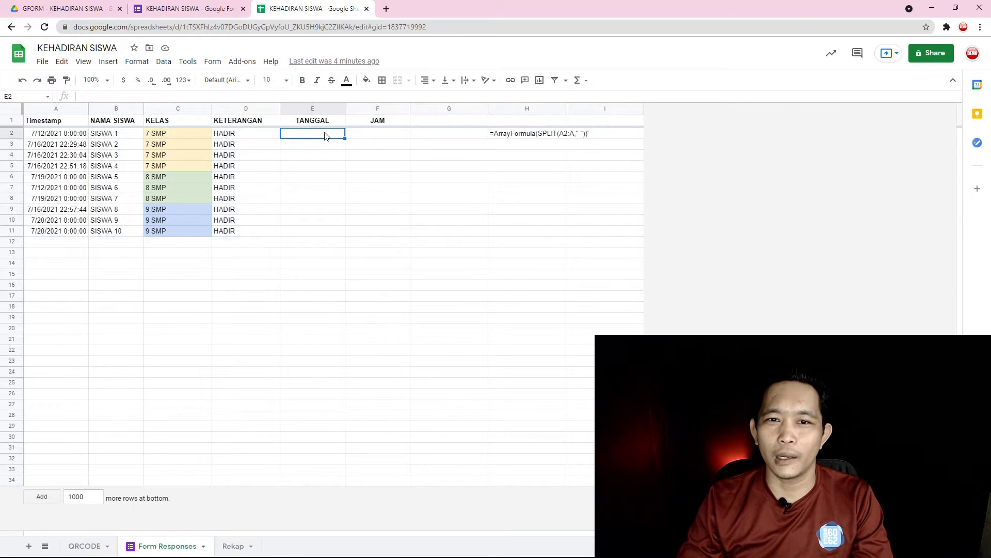
{"action": "left_click", "coordinate": [318, 123]}
{"action": "left_click", "coordinate": [388, 122]}
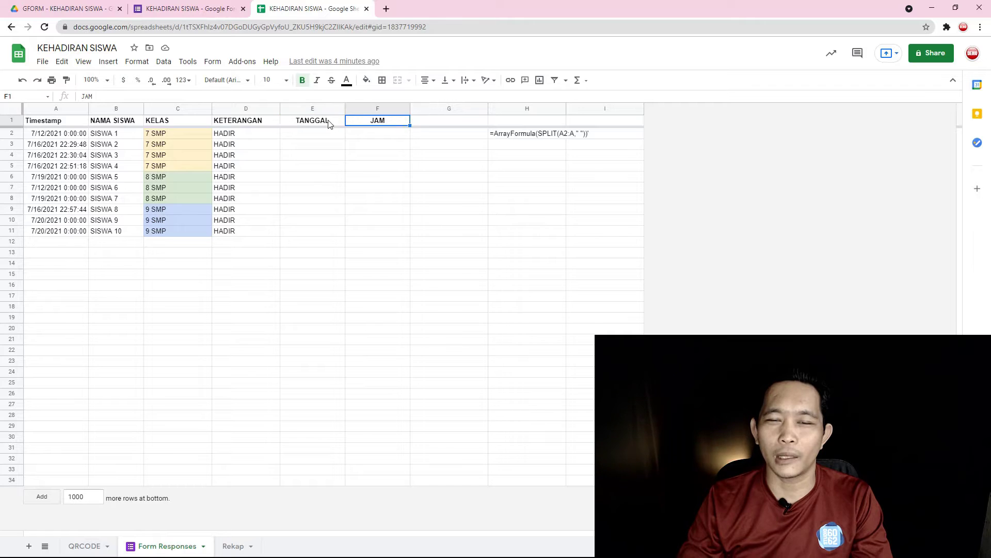
Start an ARRAYFORMULA with a nested SPLIT function in cell E2 under TANGGAL
{"action": "left_click", "coordinate": [318, 123]}
{"action": "left_click", "coordinate": [320, 133]}
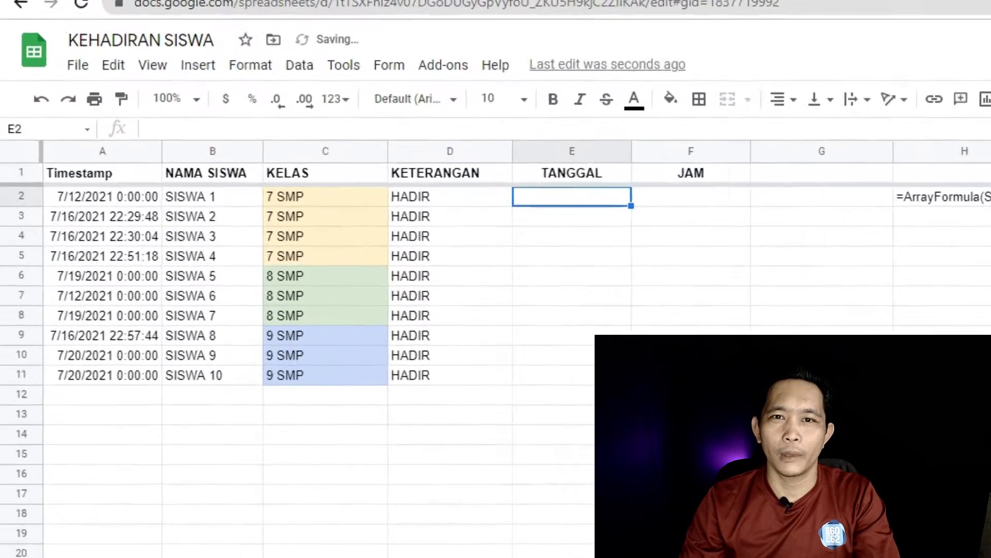
{"action": "type", "text": "=ARRAYF"}
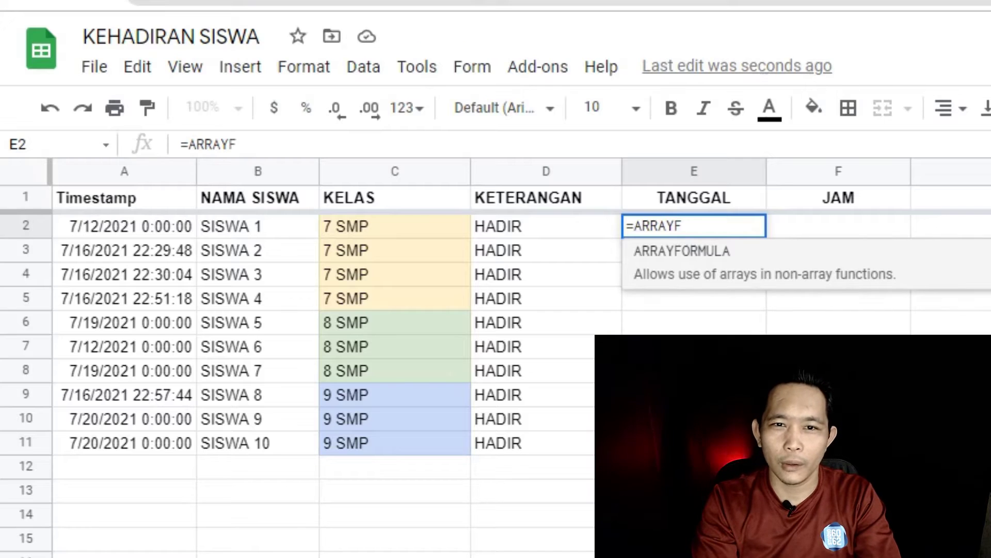
{"action": "type", "text": "ORM"}
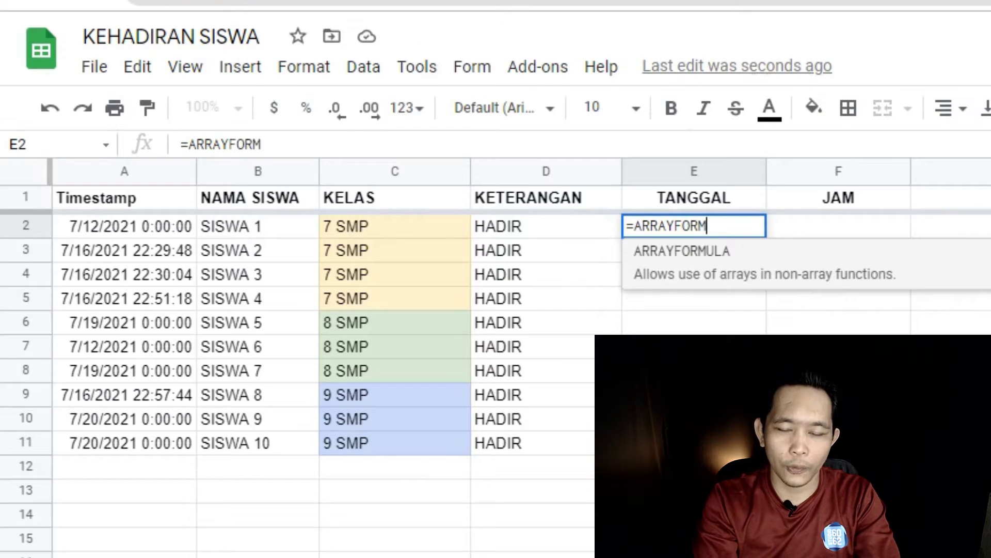
{"action": "type", "text": "ULA("}
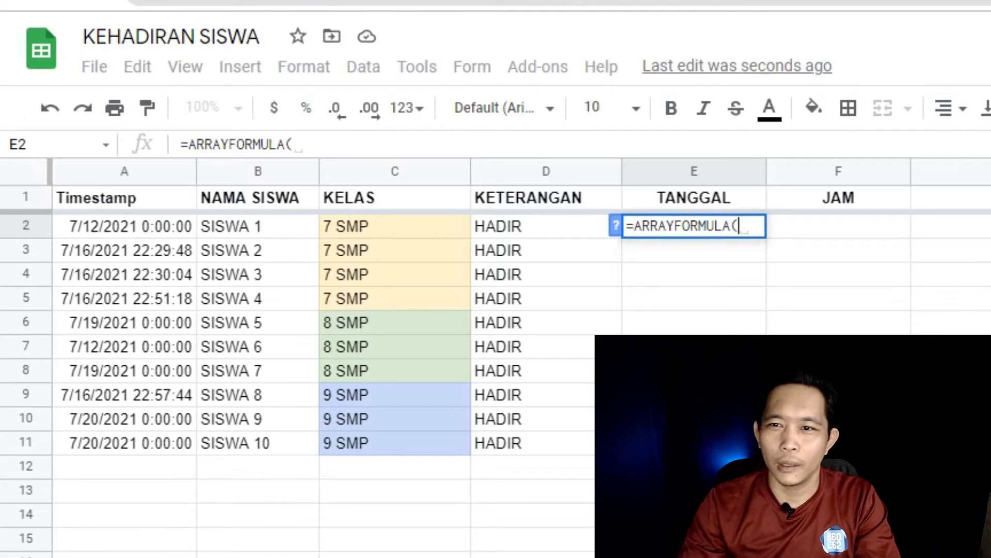
{"action": "type", "text": "SPLIT"}
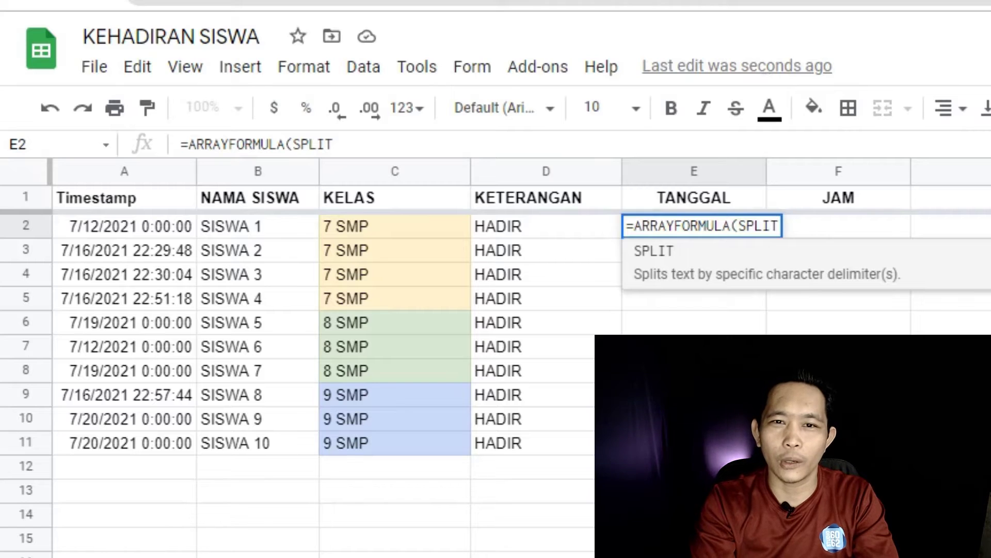
{"action": "type", "text": "("}
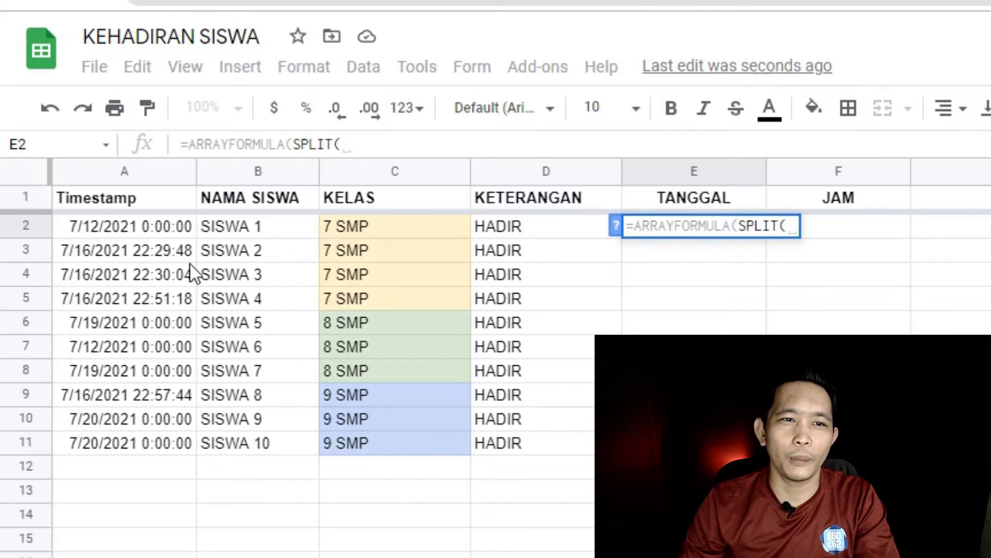
Complete the formula in E2 as =ARRAYFORMULA(SPLIT(A2:A," ")), splitting the Timestamp range at the space
{"action": "left_click", "coordinate": [139, 171]}
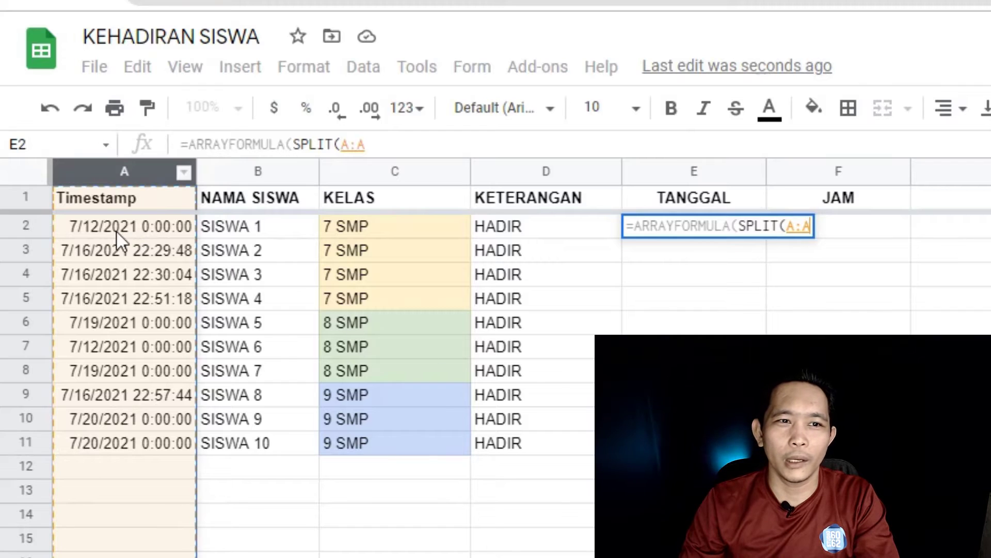
{"action": "left_click", "coordinate": [795, 226]}
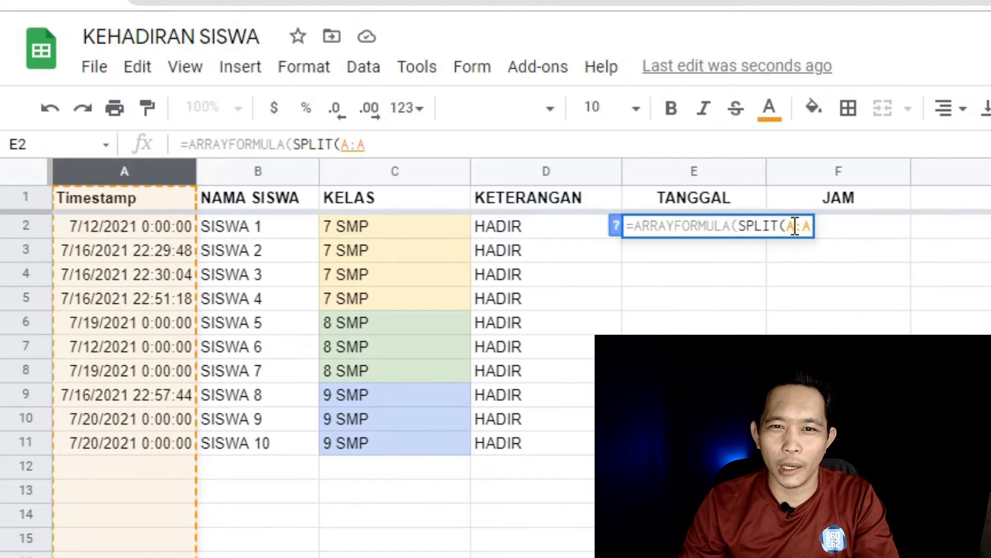
{"action": "type", "text": "2"}
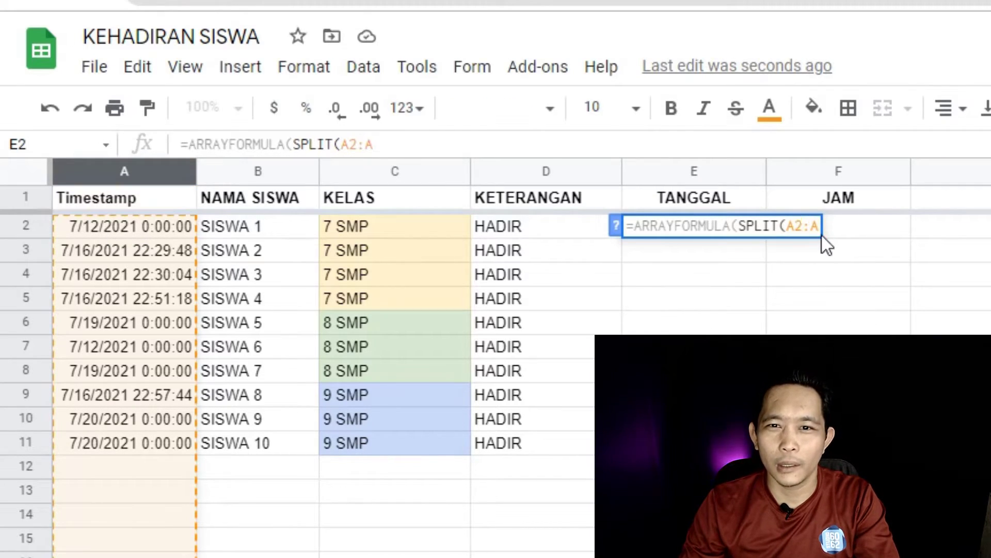
{"action": "left_click", "coordinate": [645, 140]}
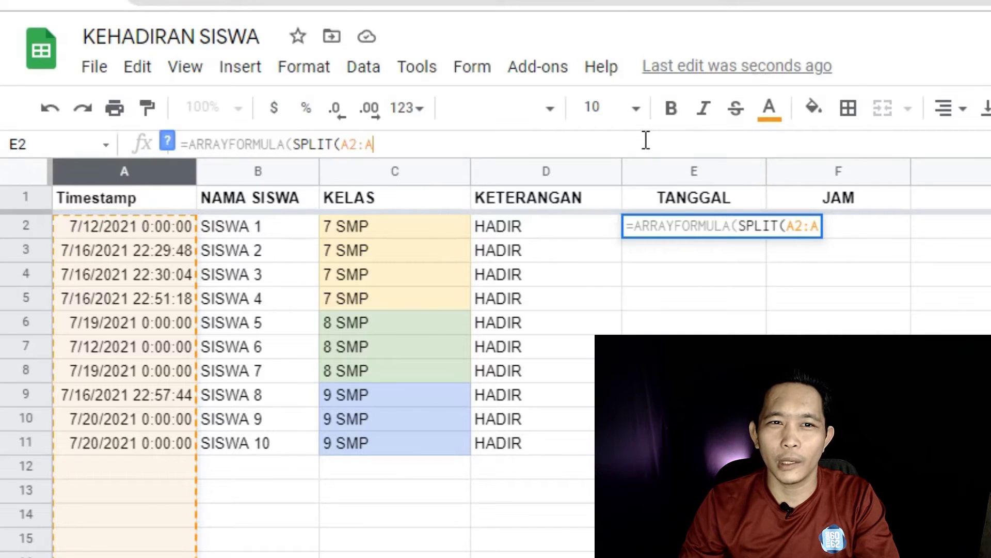
{"action": "type", "text": ", "}
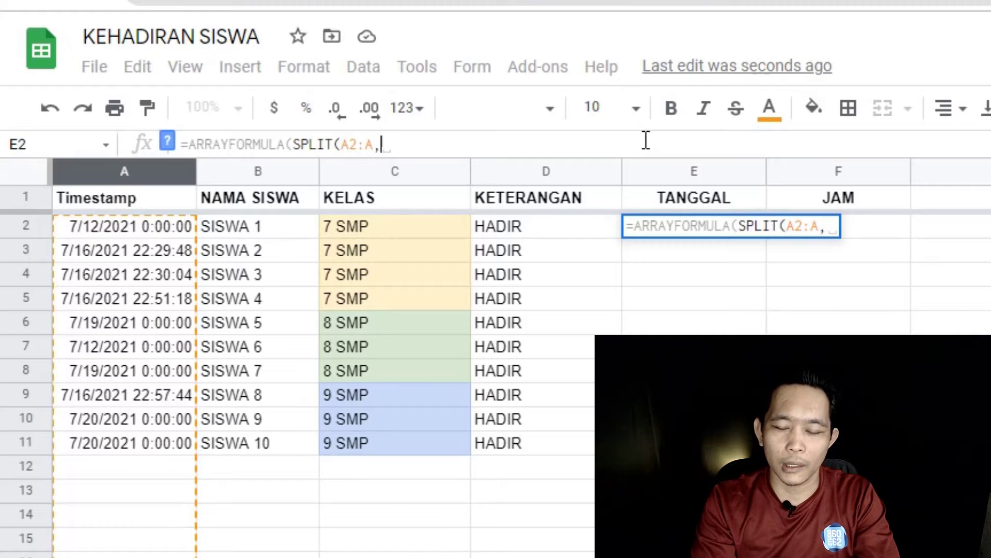
{"action": "type", "text": "\""}
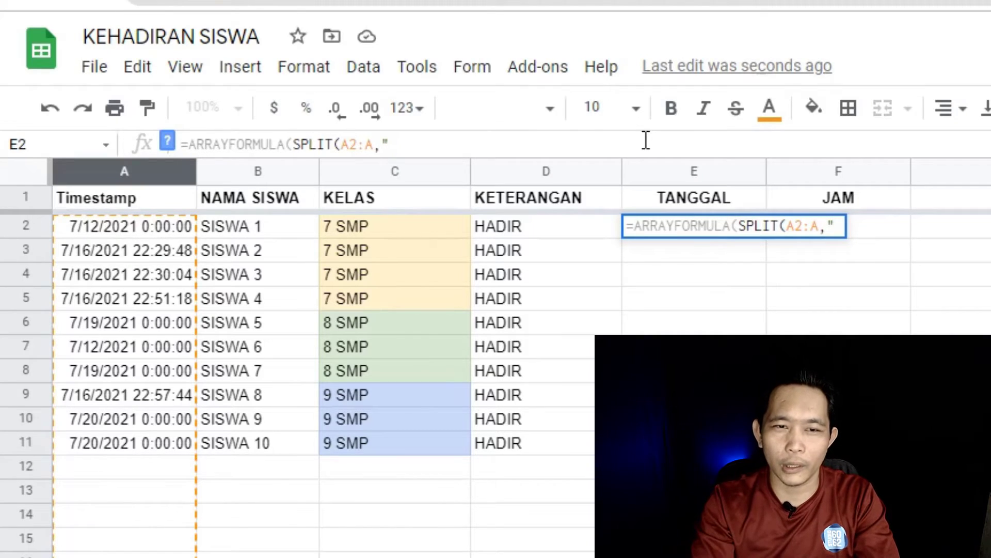
{"action": "type", "text": " \""}
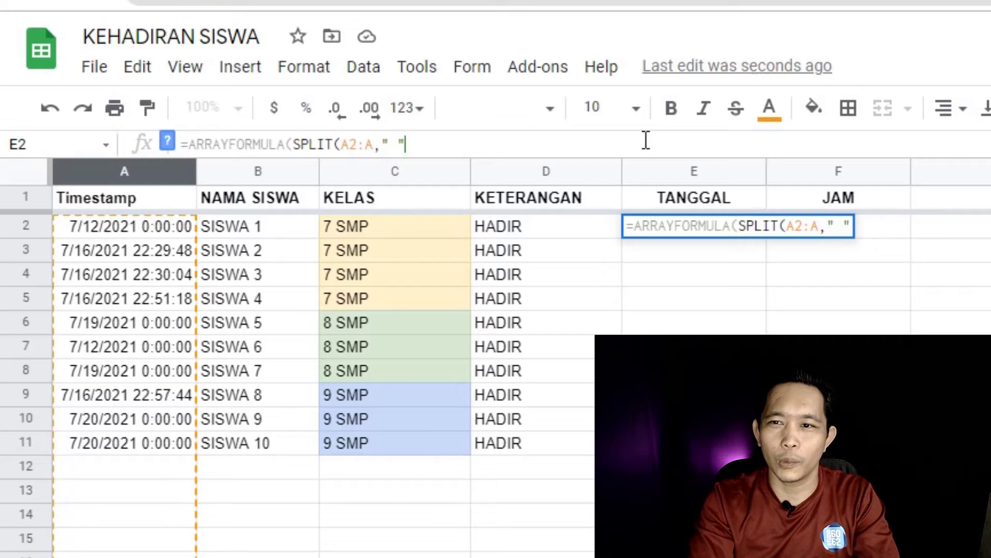
{"action": "type", "text": "))"}
{"action": "key", "text": "Return"}
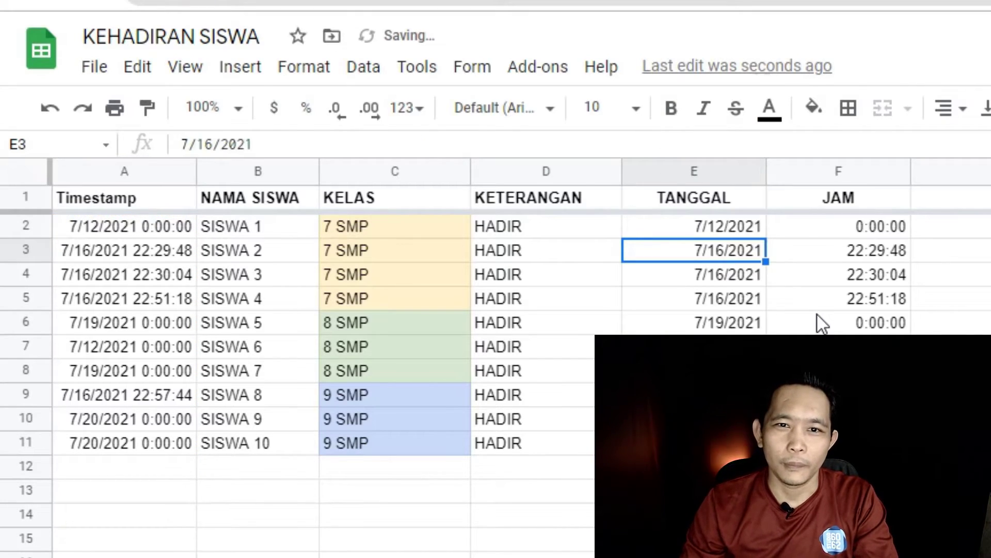
Examine the split dates in E2:E11 under TANGGAL and the split times in F2:F11 under JAM
{"action": "left_click", "coordinate": [848, 336]}
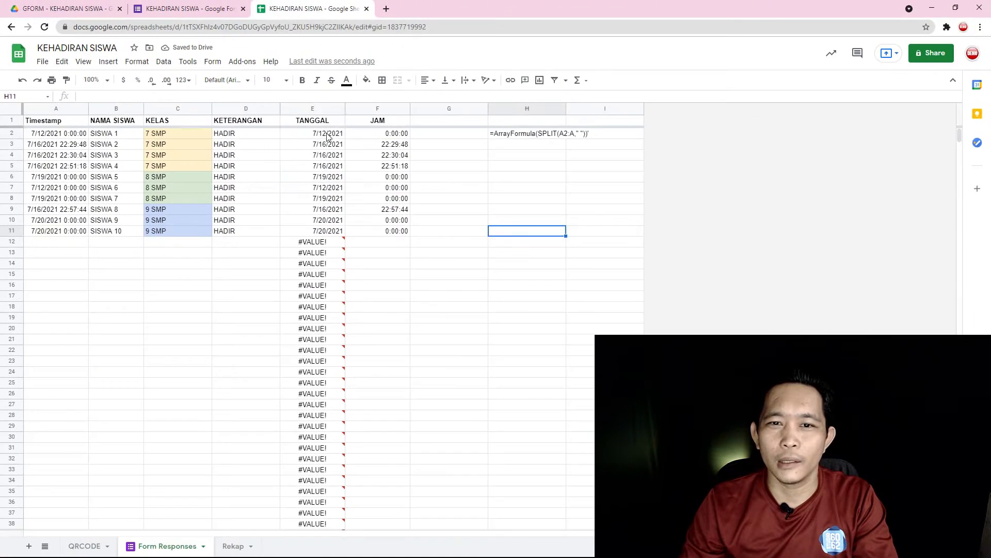
{"action": "left_click_drag", "start_coordinate": [327, 137], "coordinate": [456, 237]}
{"action": "left_click", "coordinate": [456, 236]}
{"action": "left_click_drag", "start_coordinate": [326, 135], "coordinate": [327, 165]}
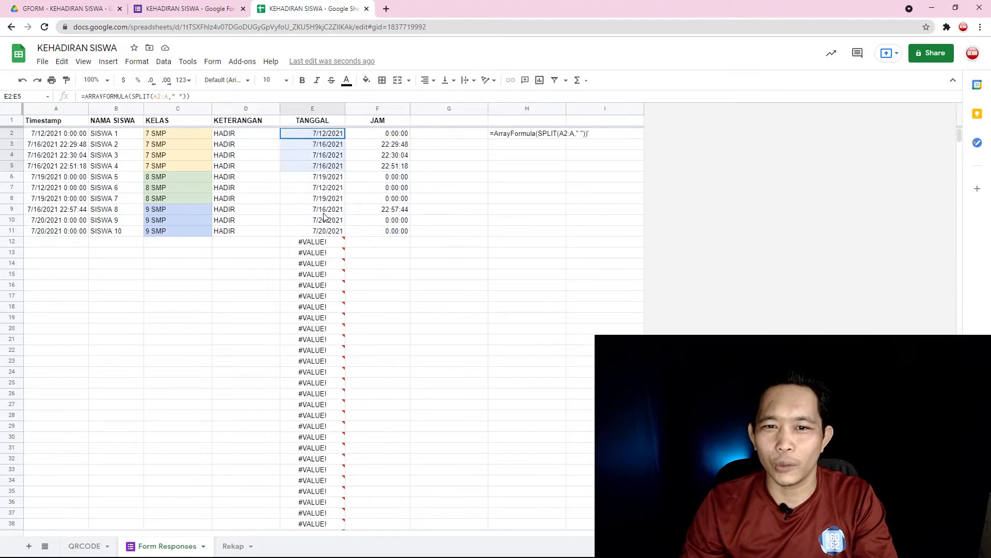
{"action": "left_click_drag", "start_coordinate": [324, 217], "coordinate": [326, 237]}
{"action": "left_click_drag", "start_coordinate": [393, 134], "coordinate": [391, 233]}
{"action": "left_click_drag", "start_coordinate": [321, 135], "coordinate": [324, 232]}
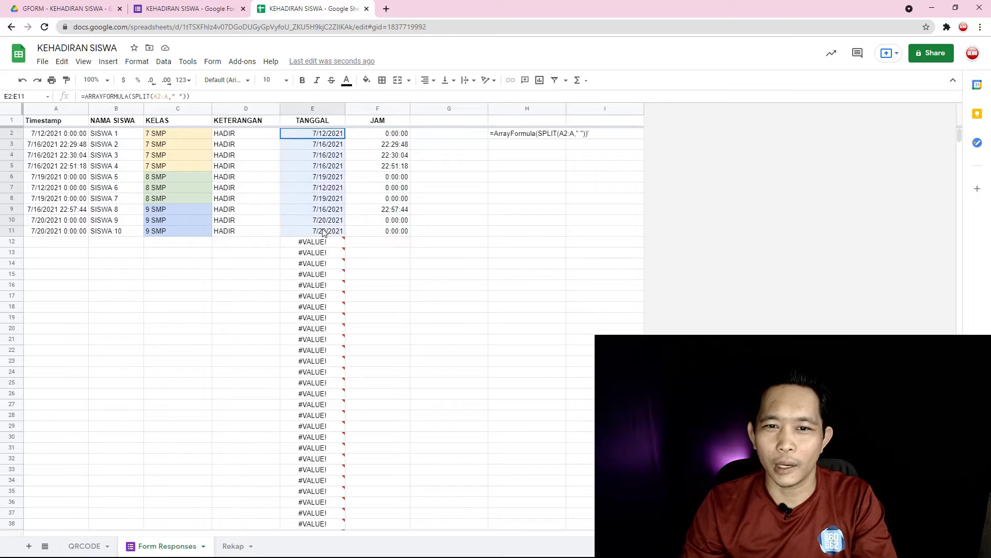
{"action": "left_click_drag", "start_coordinate": [391, 134], "coordinate": [390, 234]}
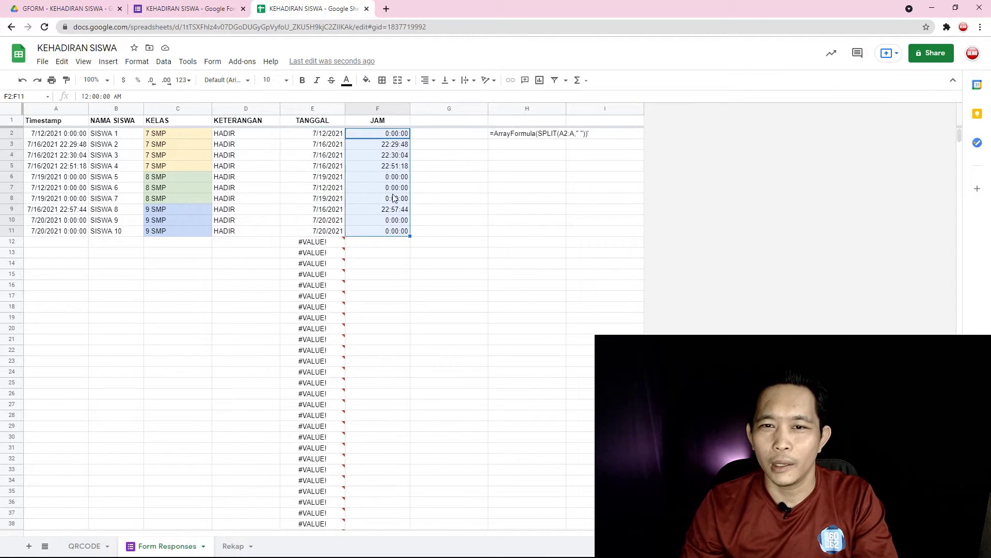
{"action": "left_click", "coordinate": [379, 108]}
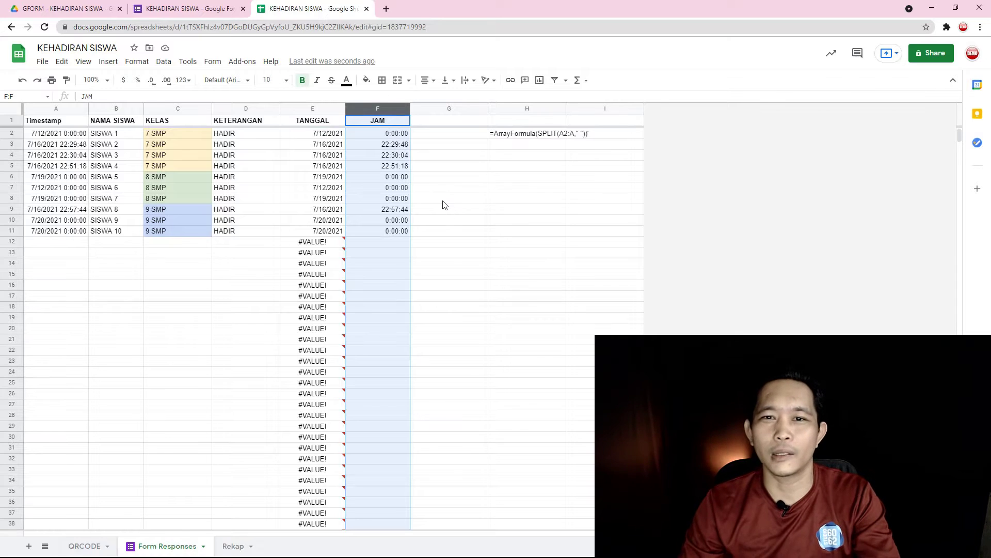
{"action": "left_click", "coordinate": [465, 223]}
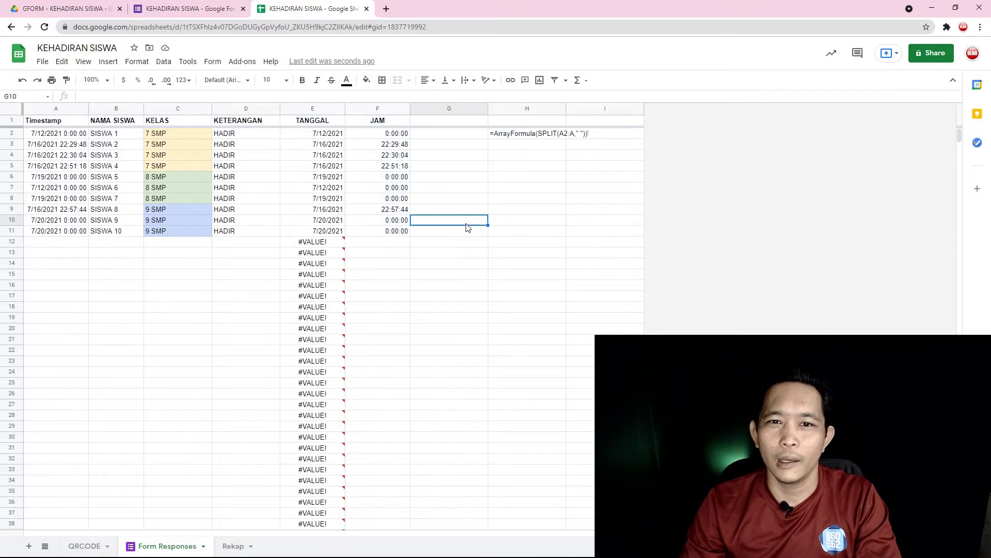
{"action": "left_click", "coordinate": [305, 134]}
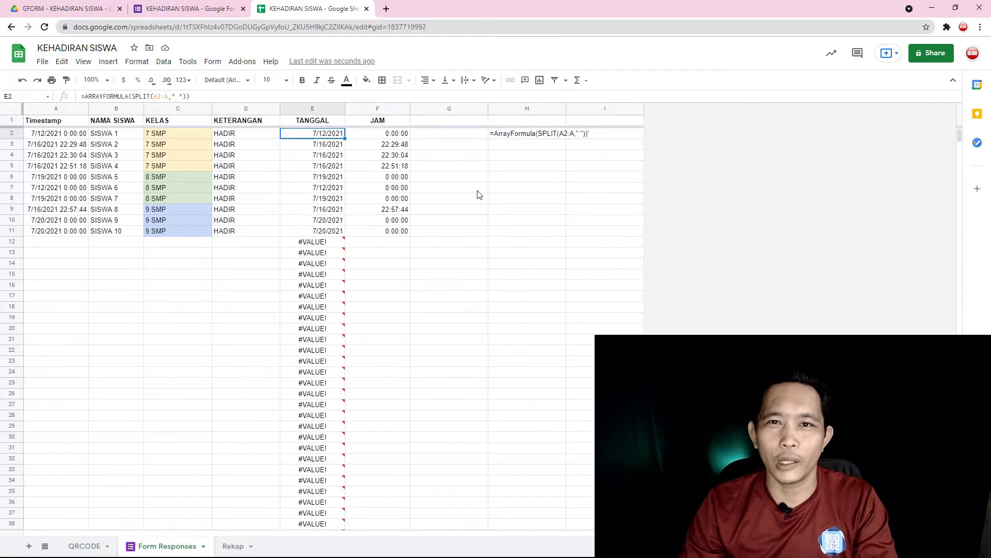
{"action": "left_click", "coordinate": [501, 211]}
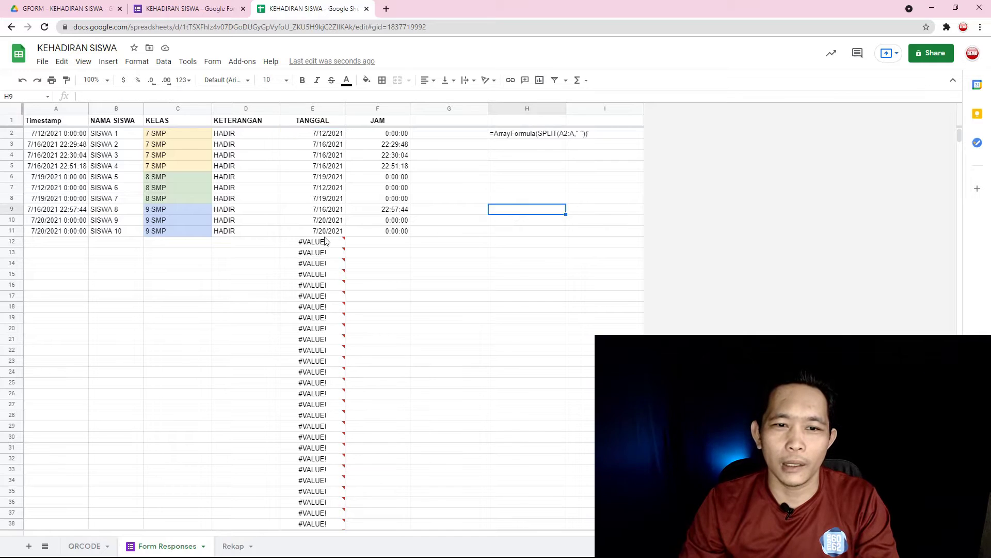
Inspect the TANGGAL errors in the empty rows from row 12 down and compare them with the filled response rows
{"action": "scroll", "coordinate": [326, 241], "scroll_direction": "down", "scroll_amount": 5}
{"action": "scroll", "coordinate": [303, 249], "scroll_direction": "down", "scroll_amount": 20}
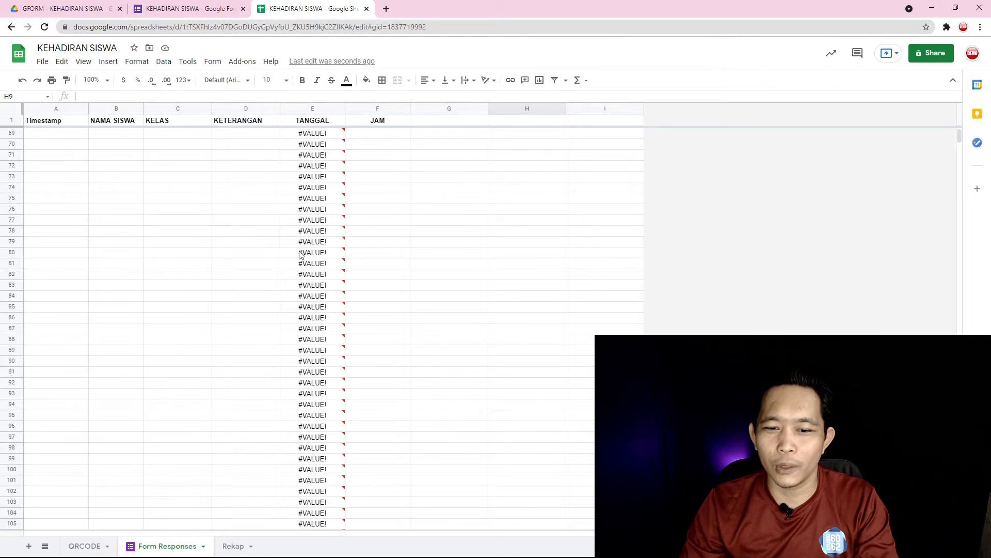
{"action": "scroll", "coordinate": [297, 281], "scroll_direction": "up", "scroll_amount": 20}
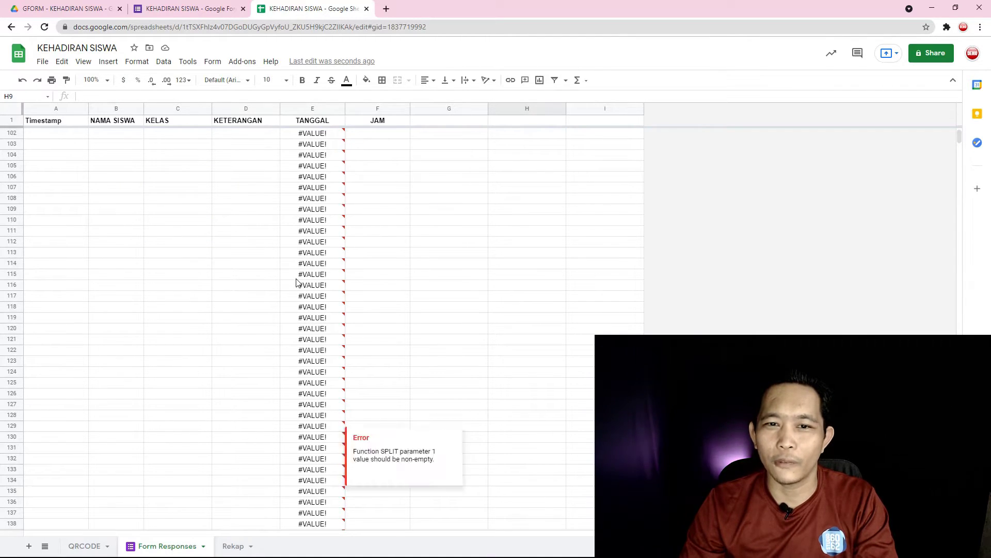
{"action": "scroll", "coordinate": [290, 286], "scroll_direction": "up", "scroll_amount": 1}
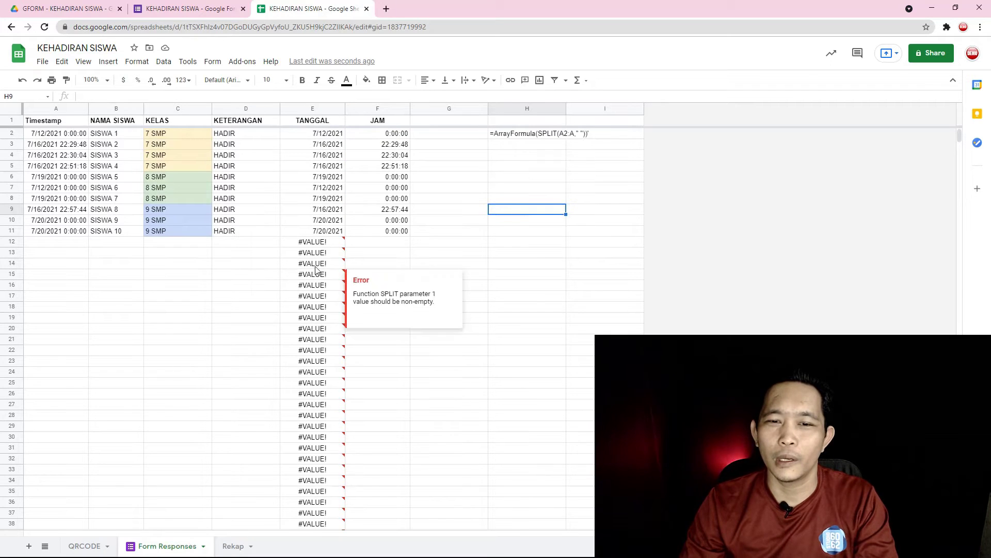
{"action": "left_click", "coordinate": [323, 245]}
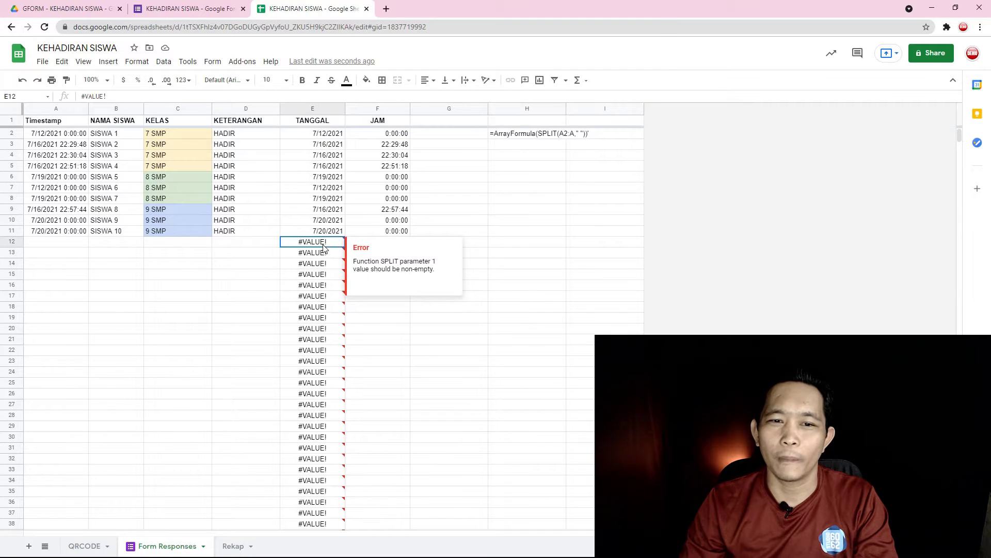
{"action": "left_click", "coordinate": [221, 246]}
{"action": "left_click_drag", "start_coordinate": [46, 136], "coordinate": [280, 177]}
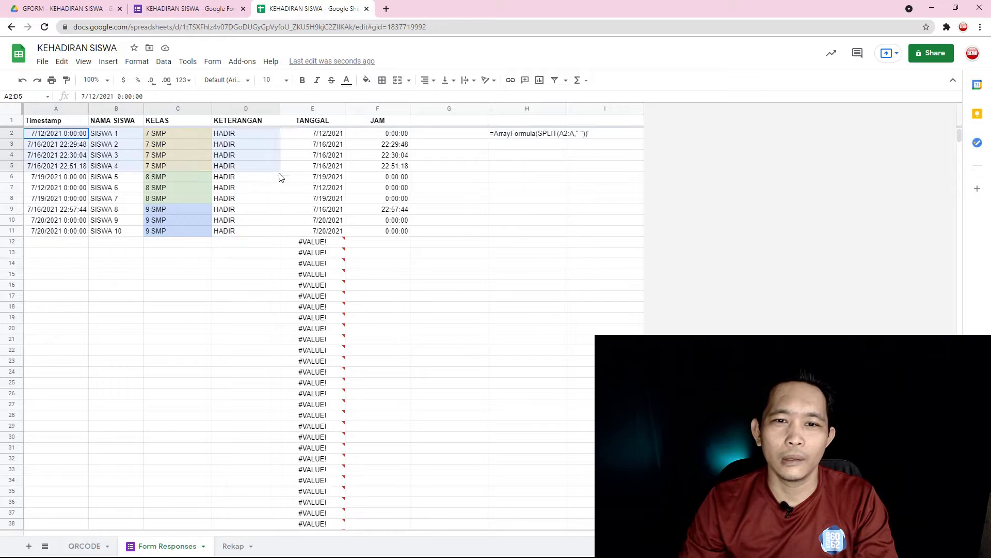
{"action": "left_click", "coordinate": [308, 242]}
{"action": "left_click", "coordinate": [480, 213]}
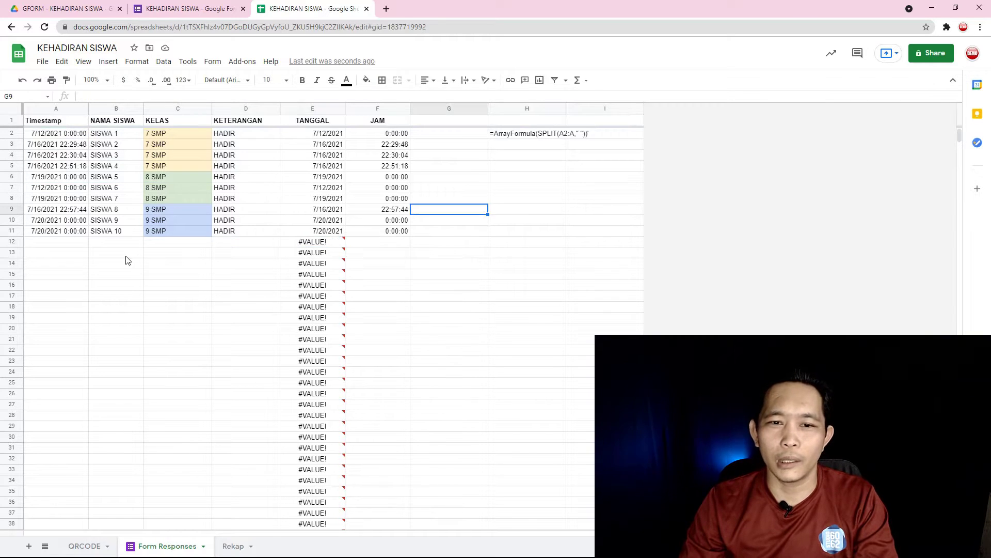
Delete all empty rows below the last response, from row 12 to row 34102
{"action": "left_click", "coordinate": [12, 241]}
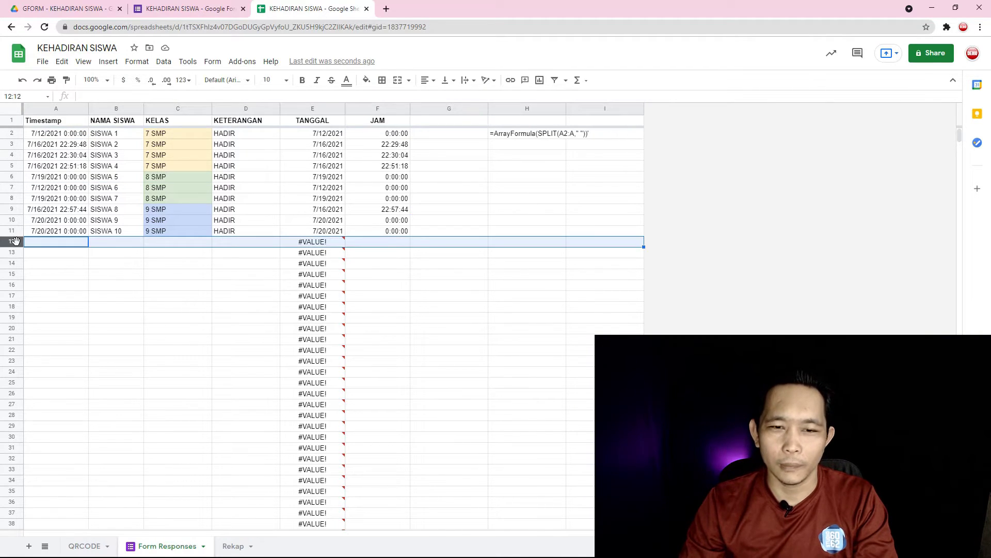
{"action": "left_click", "coordinate": [72, 276]}
{"action": "left_click", "coordinate": [12, 241]}
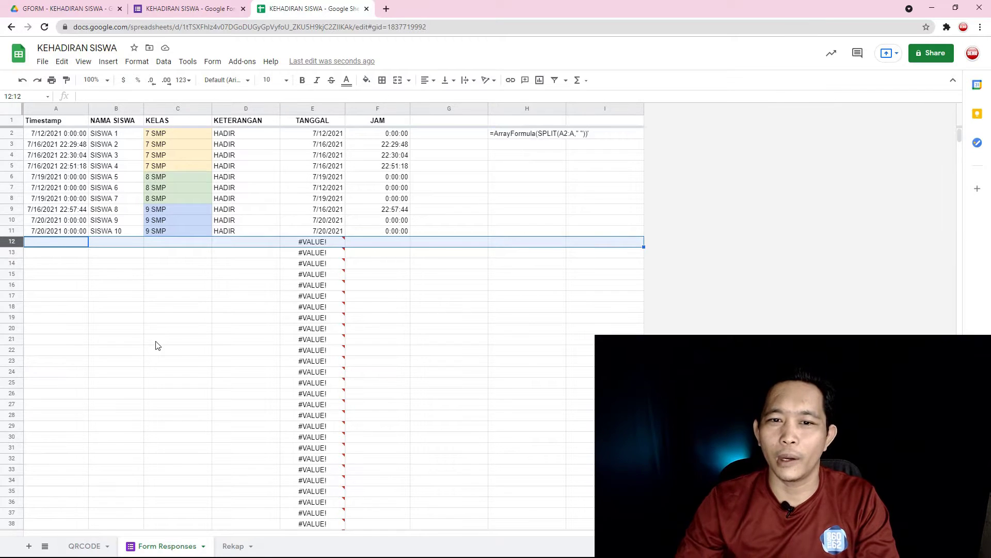
{"action": "key", "text": "ctrl+shift+Down"}
{"action": "mouse_move", "coordinate": [305, 319]}
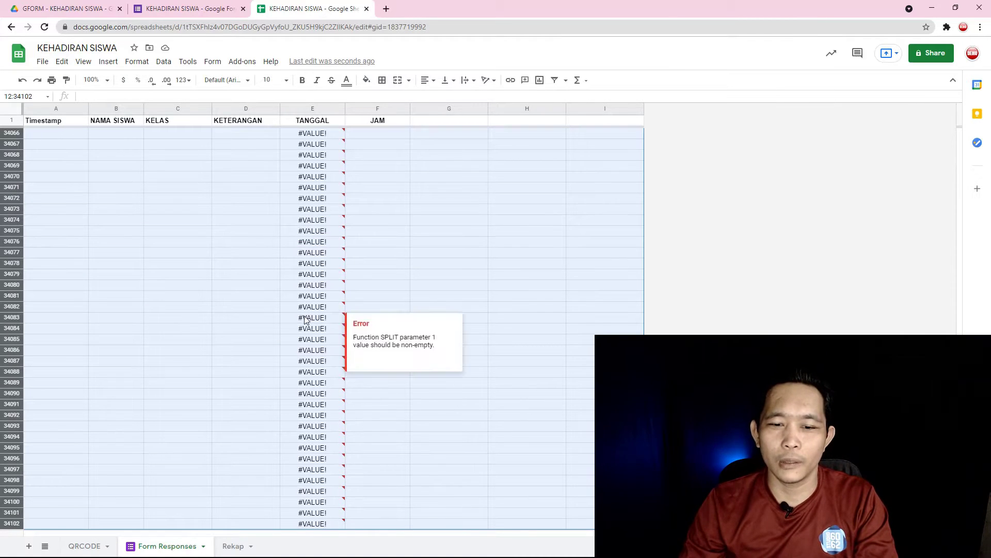
{"action": "right_click", "coordinate": [212, 291]}
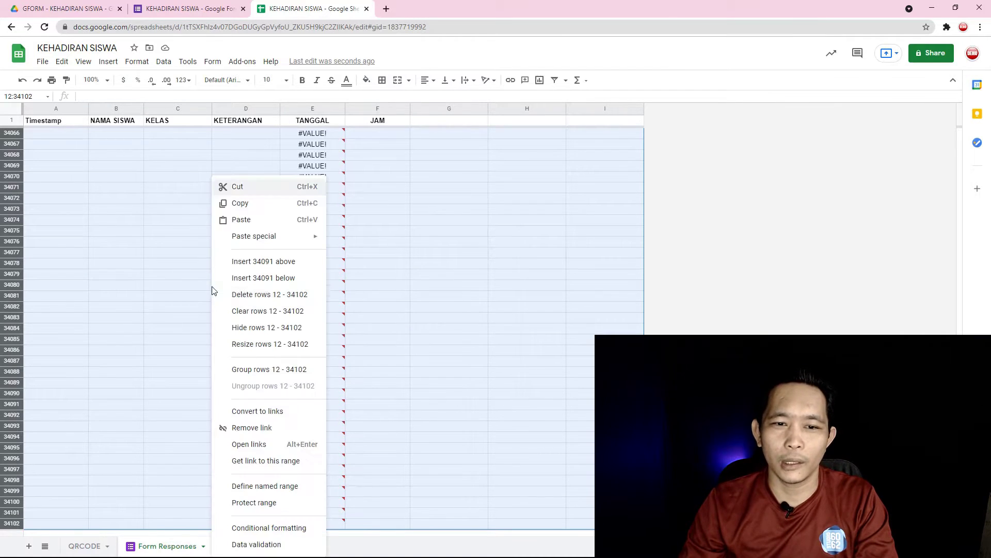
{"action": "left_click", "coordinate": [248, 287]}
{"action": "left_click", "coordinate": [390, 301]}
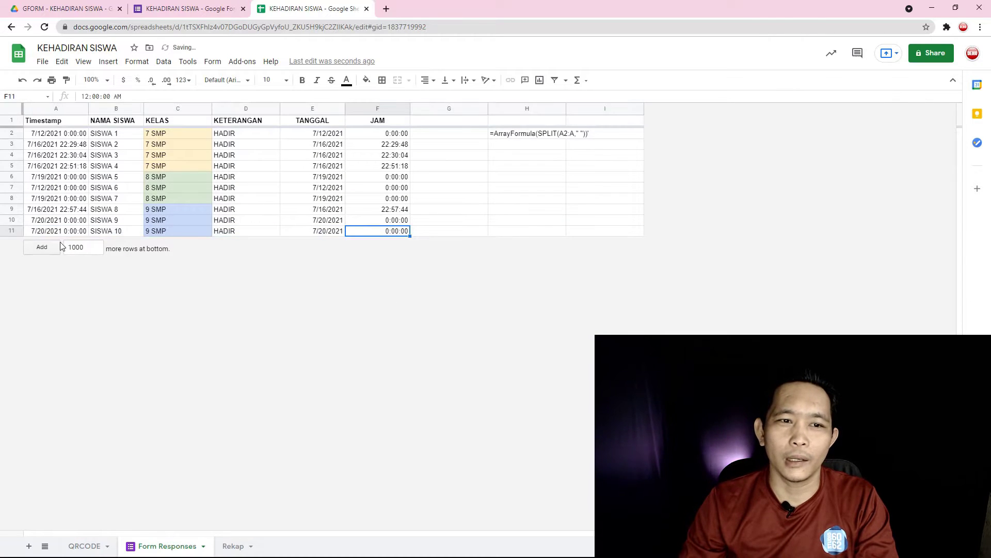
{"action": "left_click_drag", "start_coordinate": [17, 138], "coordinate": [398, 230]}
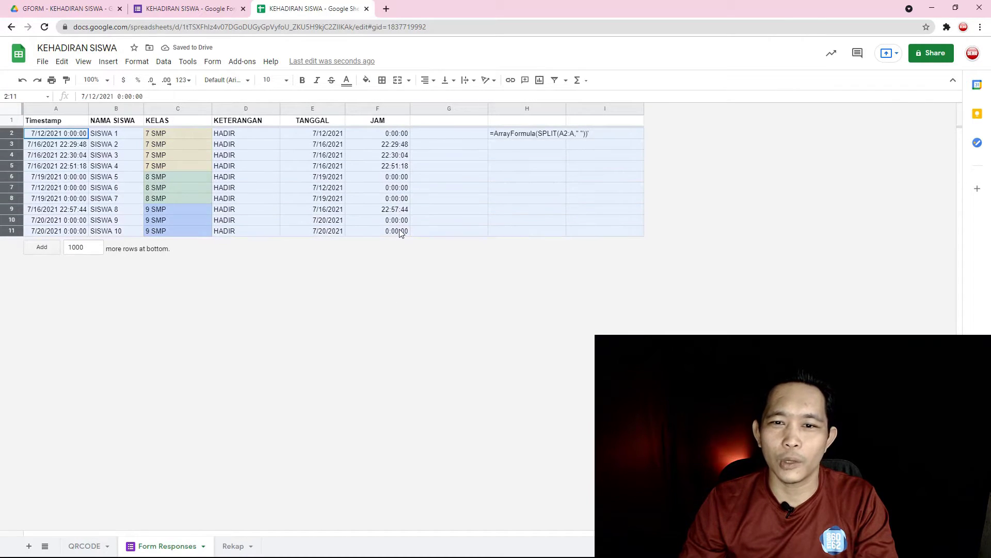
{"action": "left_click", "coordinate": [444, 308]}
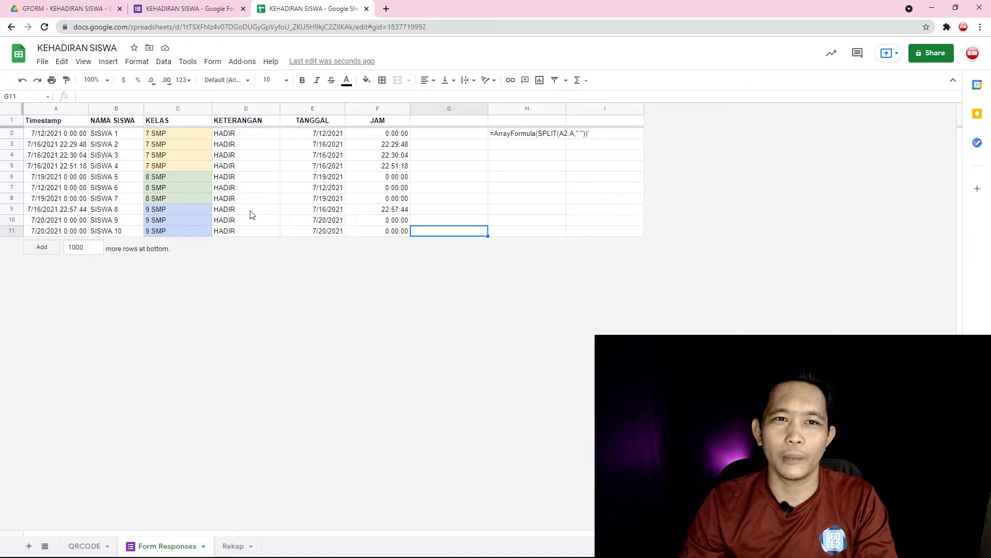
Preview the KEHADIRAN SISWA form and fill in a test response with SISWA 1, class 7 SMP and KETERANGAN HADIR
{"action": "left_click", "coordinate": [205, 8]}
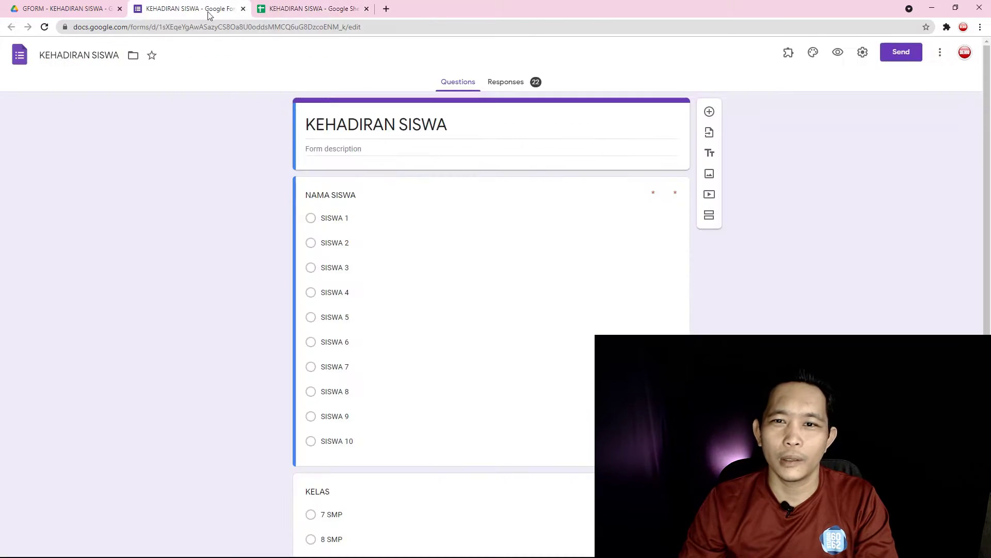
{"action": "left_click", "coordinate": [837, 52]}
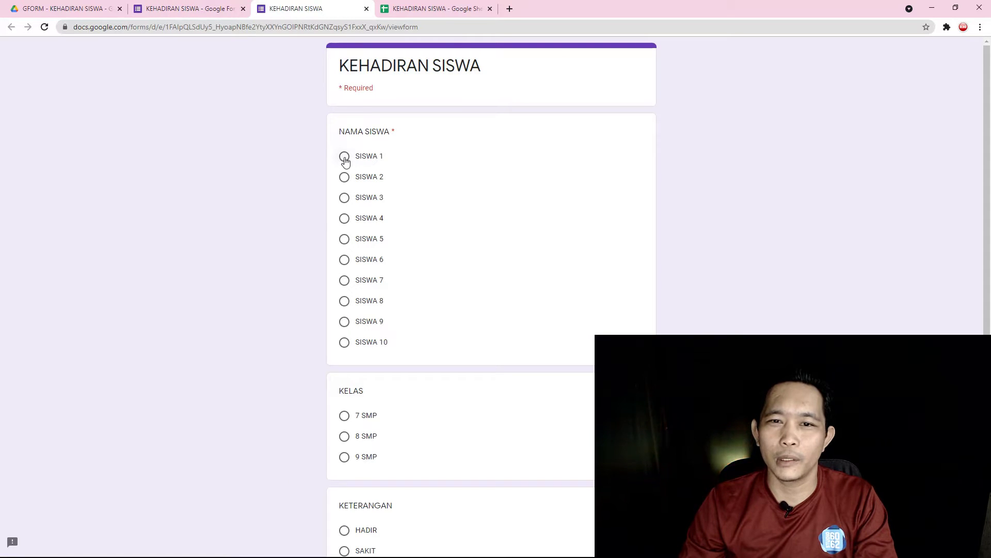
{"action": "left_click", "coordinate": [345, 157]}
{"action": "scroll", "coordinate": [461, 261], "scroll_direction": "down", "scroll_amount": 3}
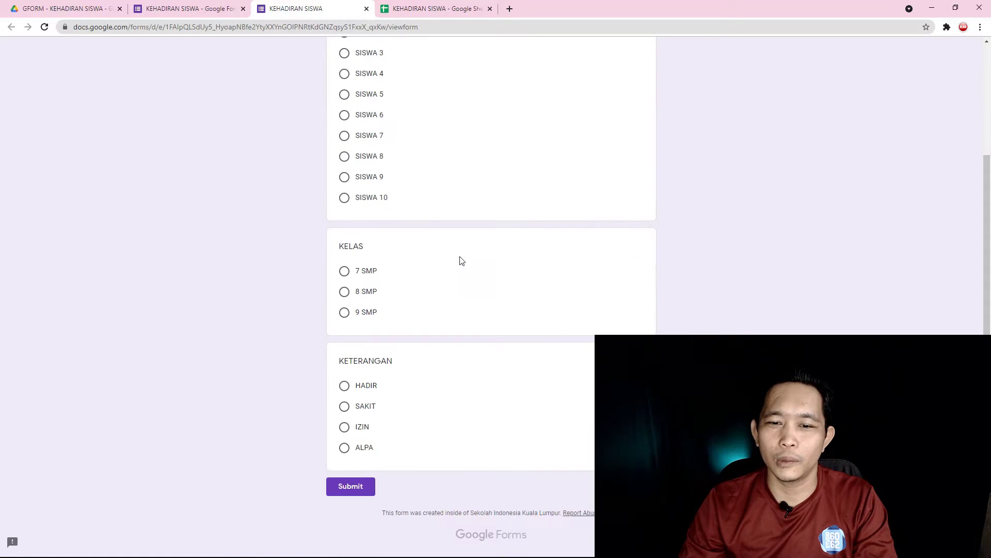
{"action": "left_click", "coordinate": [344, 272]}
{"action": "left_click", "coordinate": [344, 404]}
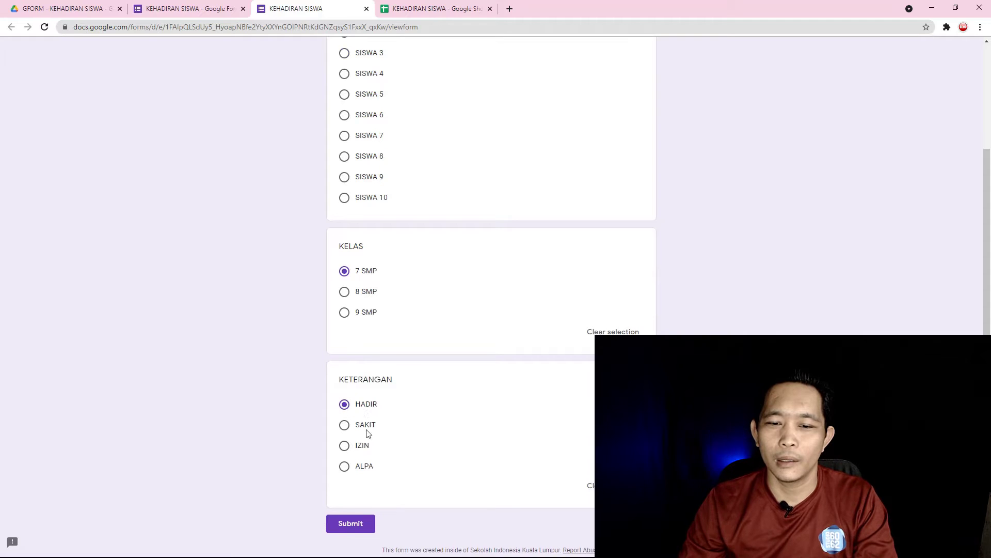
Submit the test response and check its split TANGGAL and JAM values in row 12 of Form Responses
{"action": "left_click", "coordinate": [441, 8]}
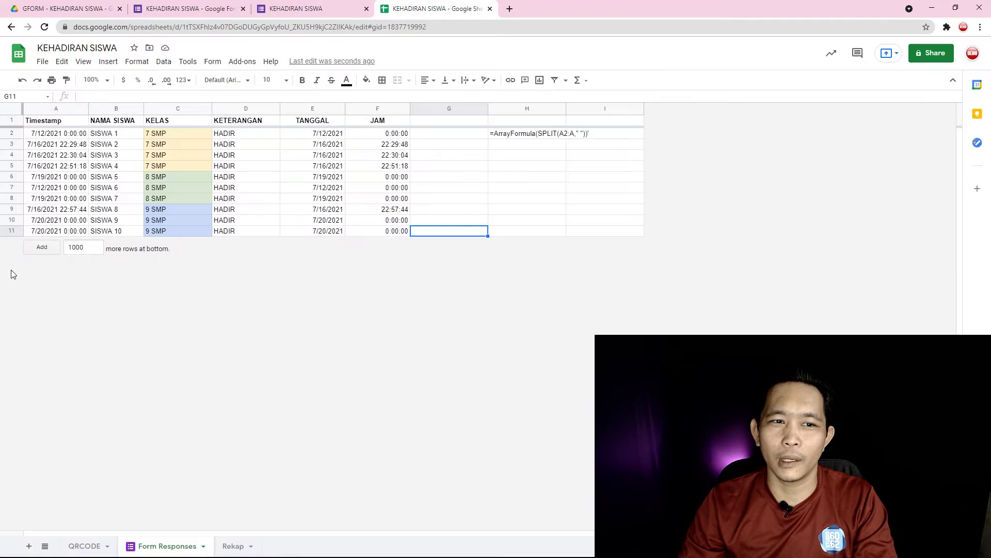
{"action": "left_click", "coordinate": [298, 5]}
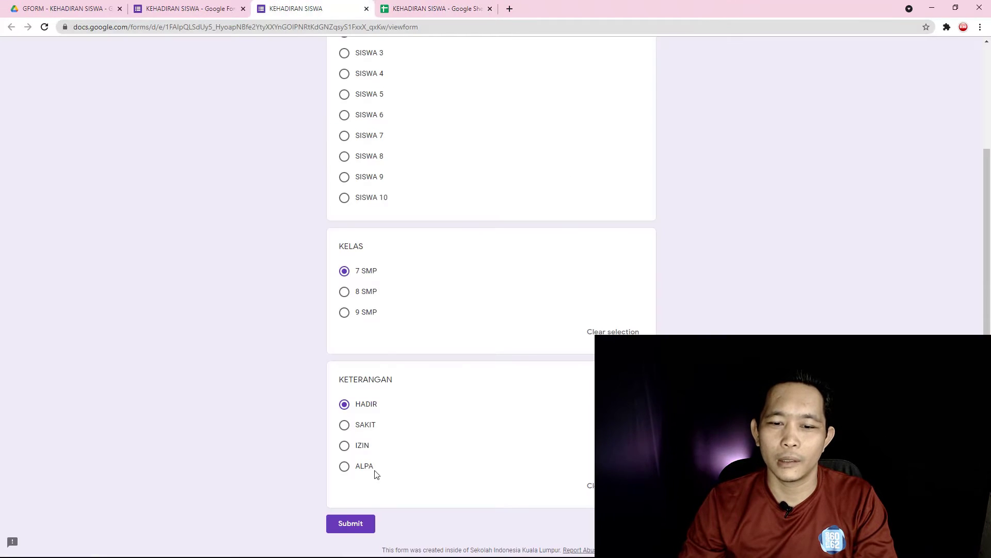
{"action": "left_click", "coordinate": [361, 528]}
{"action": "key", "text": "ctrl+Tab"}
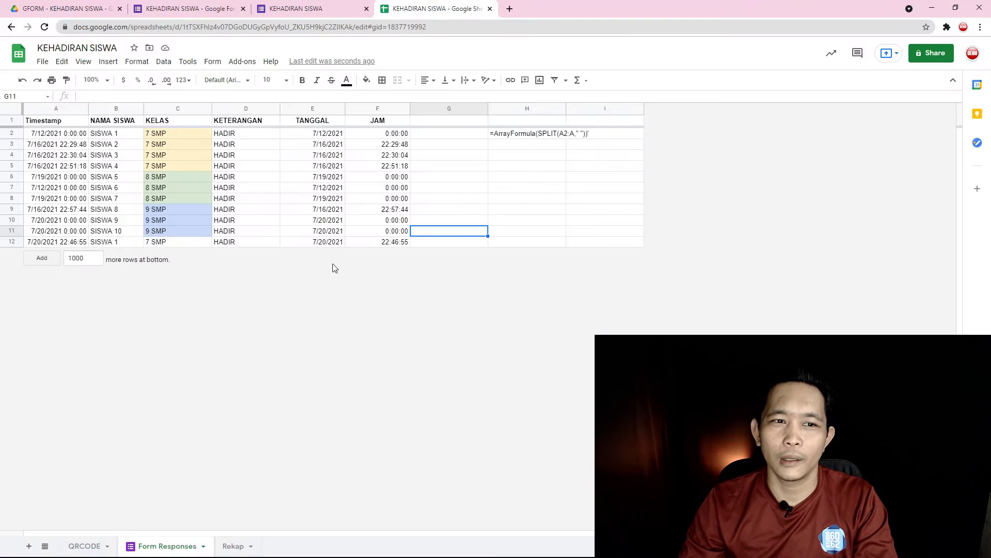
{"action": "left_click_drag", "start_coordinate": [50, 247], "coordinate": [405, 244]}
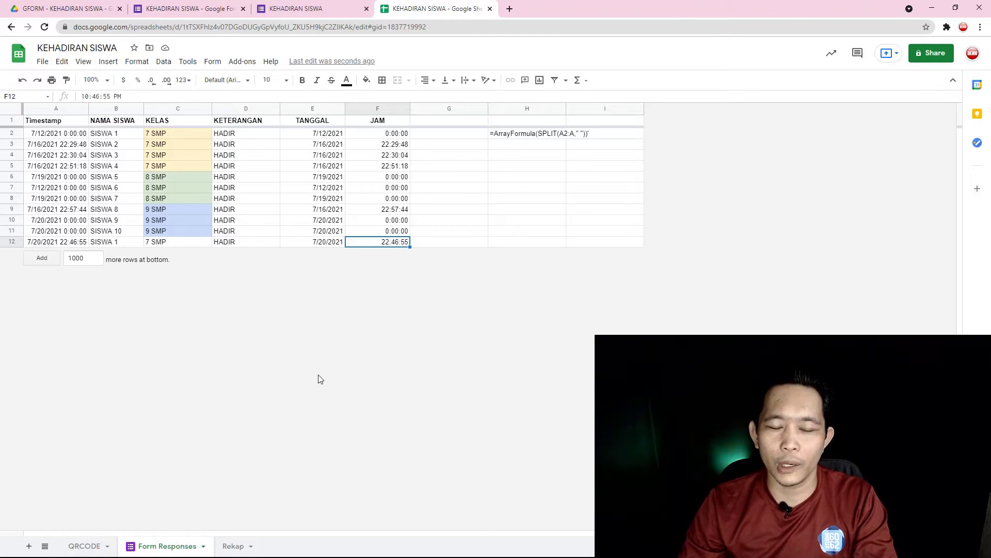
Examine the finished COUNTIFS example table and the three class tables on the Rekap sheet
{"action": "left_click", "coordinate": [233, 546]}
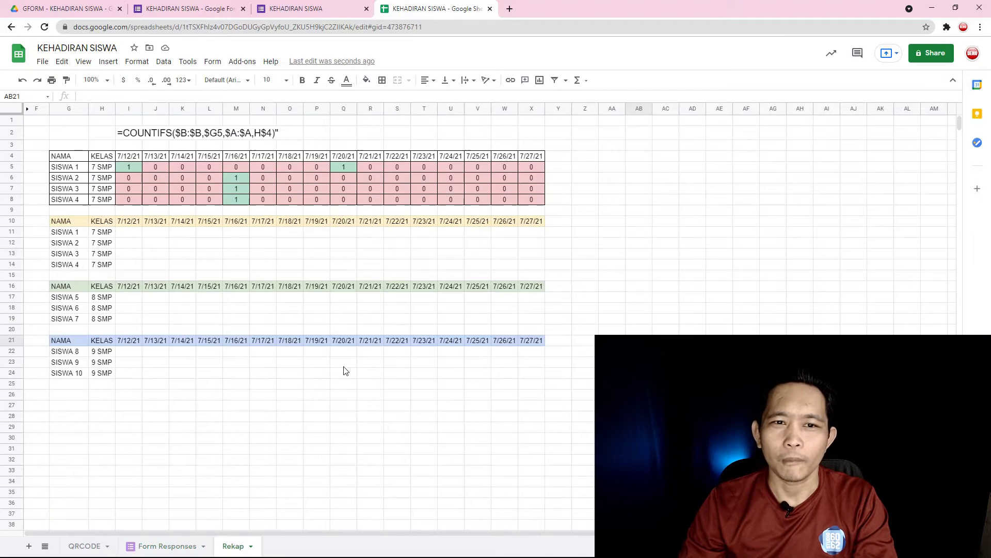
{"action": "left_click", "coordinate": [442, 417]}
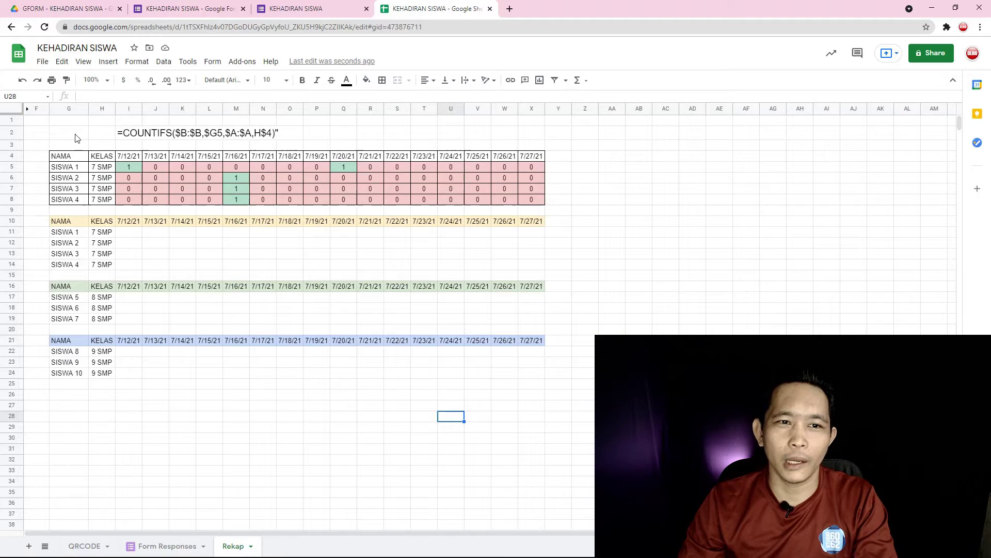
{"action": "left_click_drag", "start_coordinate": [77, 135], "coordinate": [531, 203]}
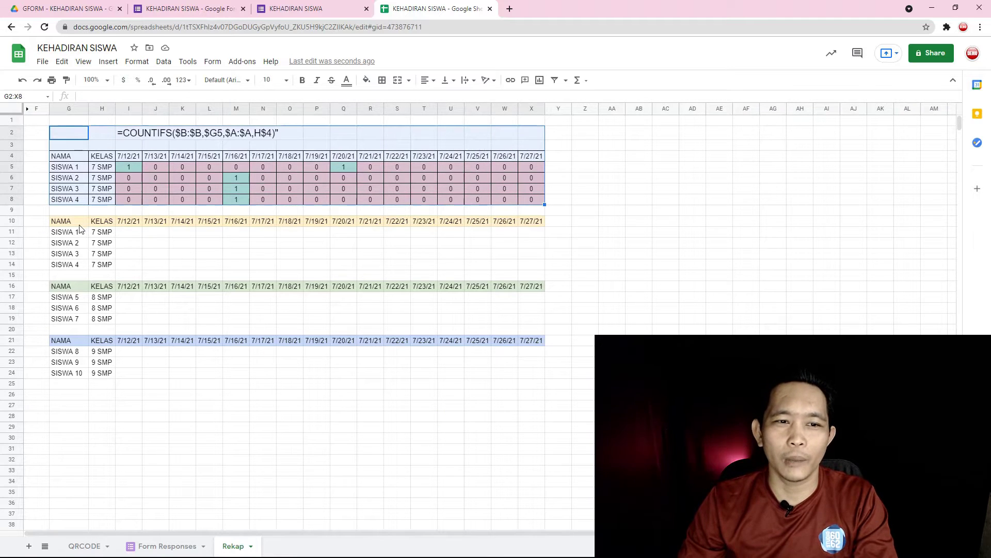
{"action": "left_click_drag", "start_coordinate": [63, 222], "coordinate": [532, 256]}
{"action": "left_click_drag", "start_coordinate": [67, 285], "coordinate": [537, 309]}
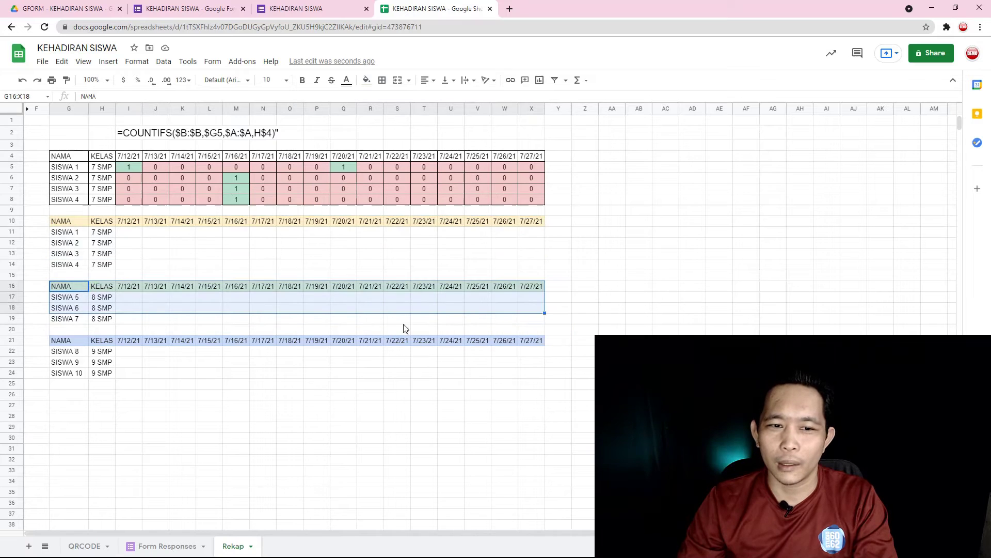
{"action": "left_click_drag", "start_coordinate": [65, 340], "coordinate": [523, 377]}
{"action": "left_click", "coordinate": [451, 437]}
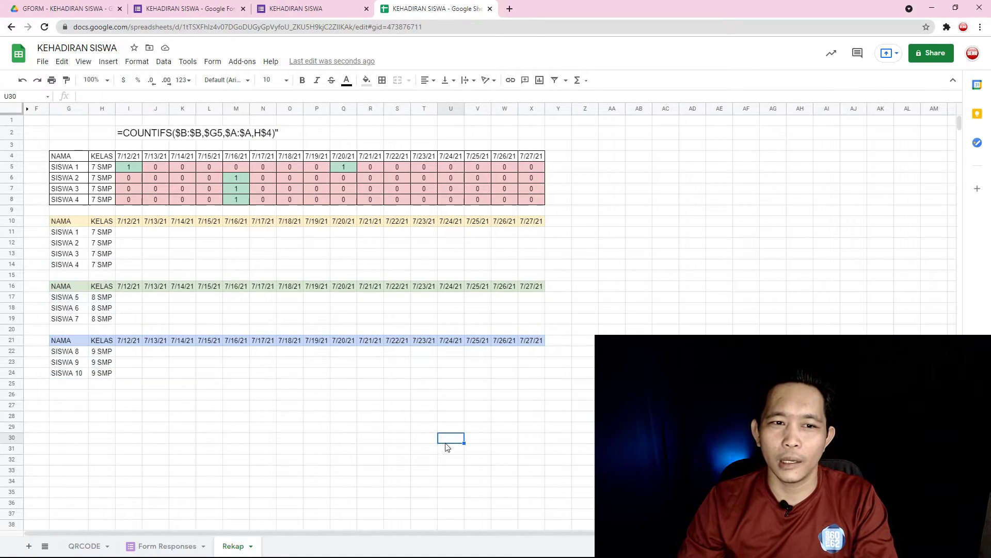
Compare the student names in Rekap's three class tables with the NAMA SISWA options in the form and the response sheet
{"action": "left_click_drag", "start_coordinate": [83, 235], "coordinate": [78, 266]}
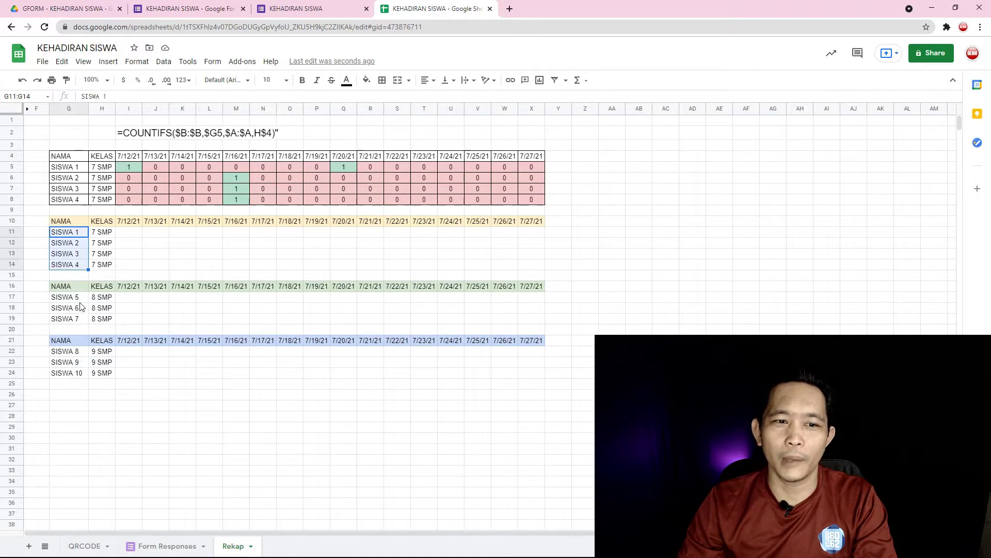
{"action": "left_click_drag", "start_coordinate": [80, 300], "coordinate": [78, 373]}
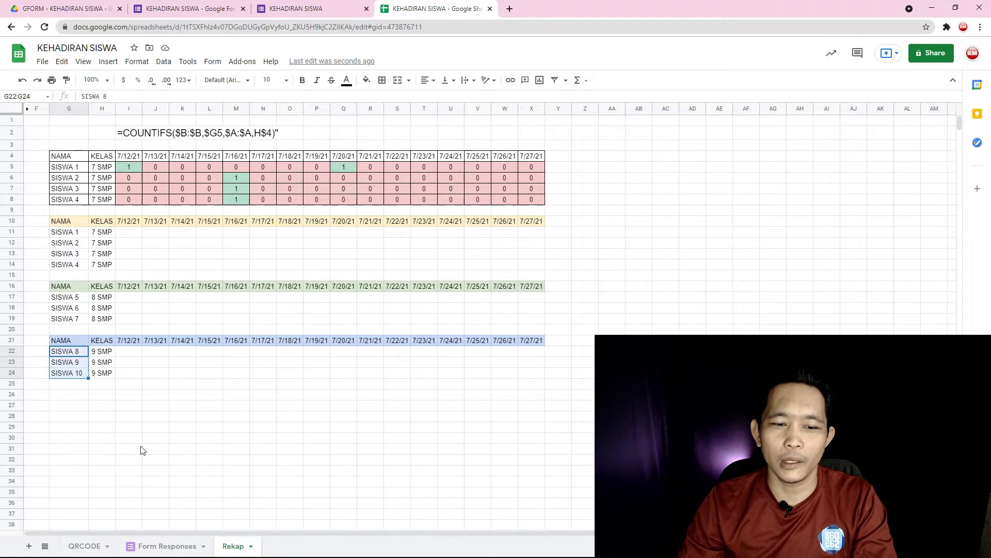
{"action": "left_click", "coordinate": [189, 546]}
{"action": "left_click", "coordinate": [209, 7]}
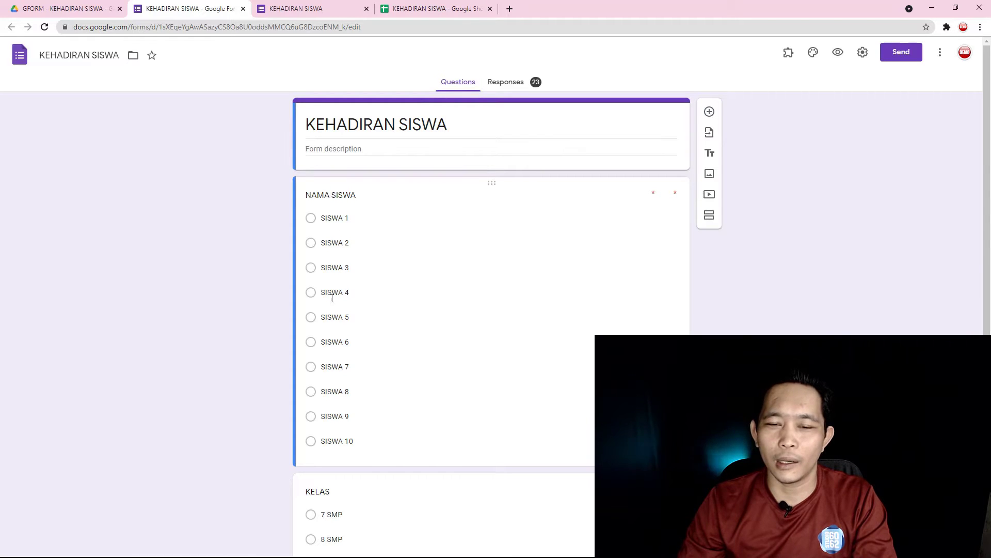
{"action": "left_click", "coordinate": [451, 7]}
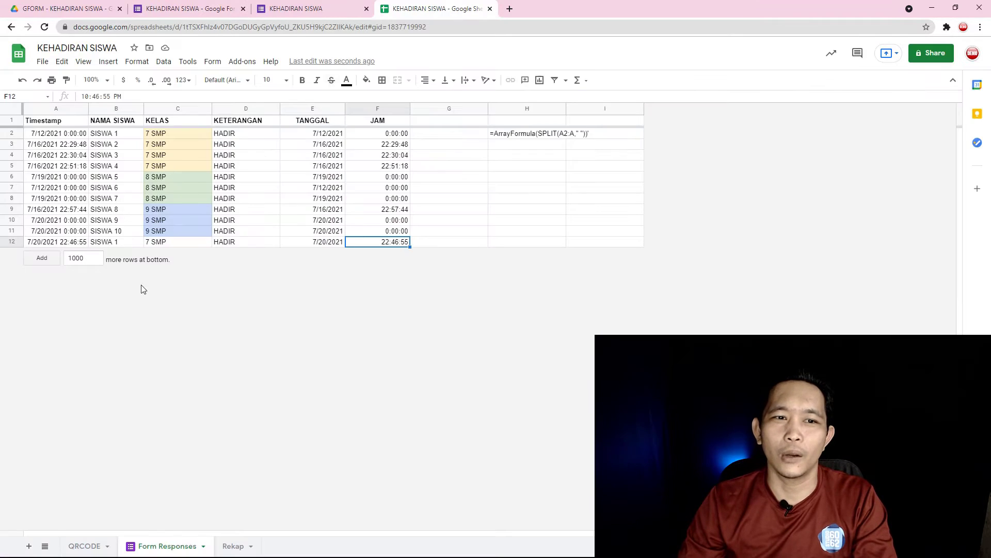
{"action": "left_click", "coordinate": [232, 546]}
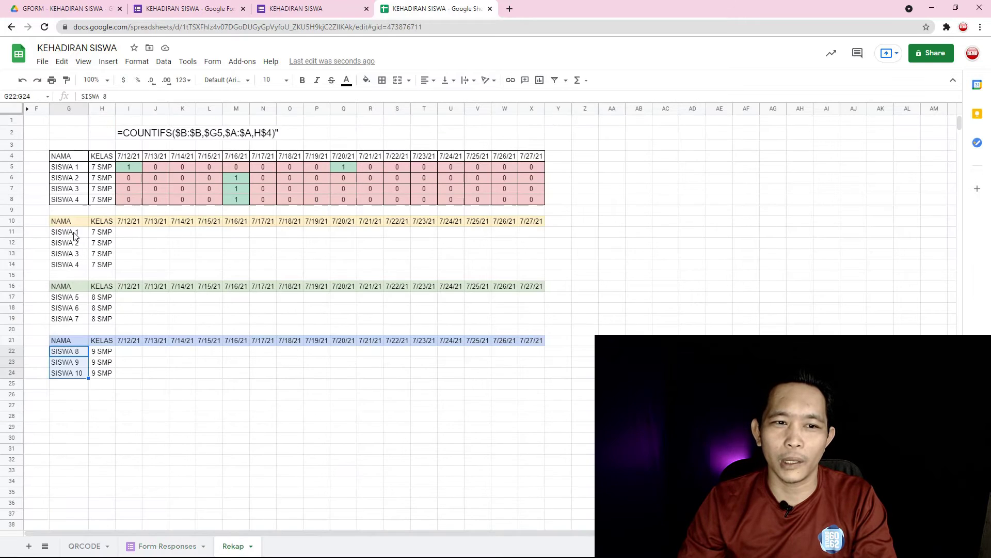
{"action": "left_click_drag", "start_coordinate": [74, 234], "coordinate": [78, 319]}
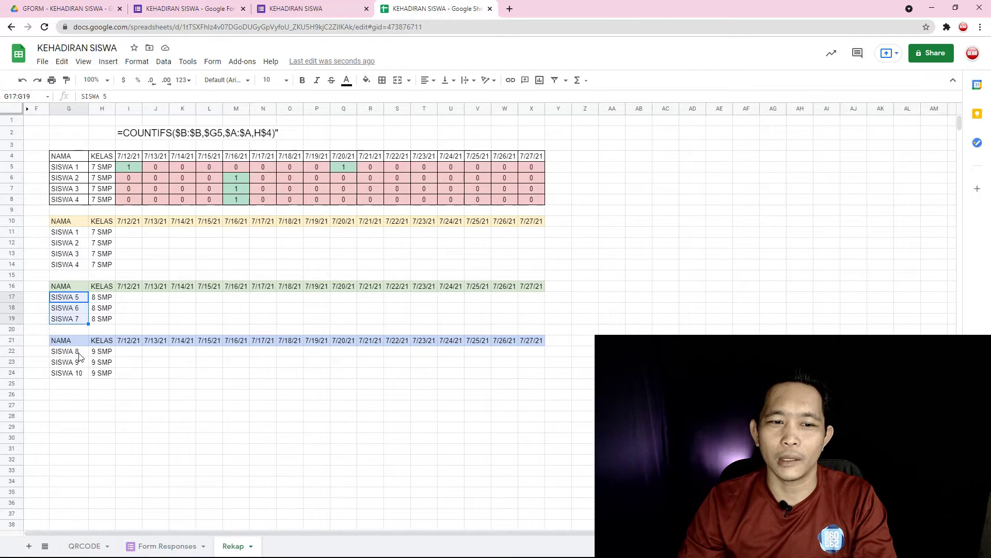
{"action": "left_click_drag", "start_coordinate": [78, 352], "coordinate": [81, 371]}
{"action": "left_click", "coordinate": [313, 450]}
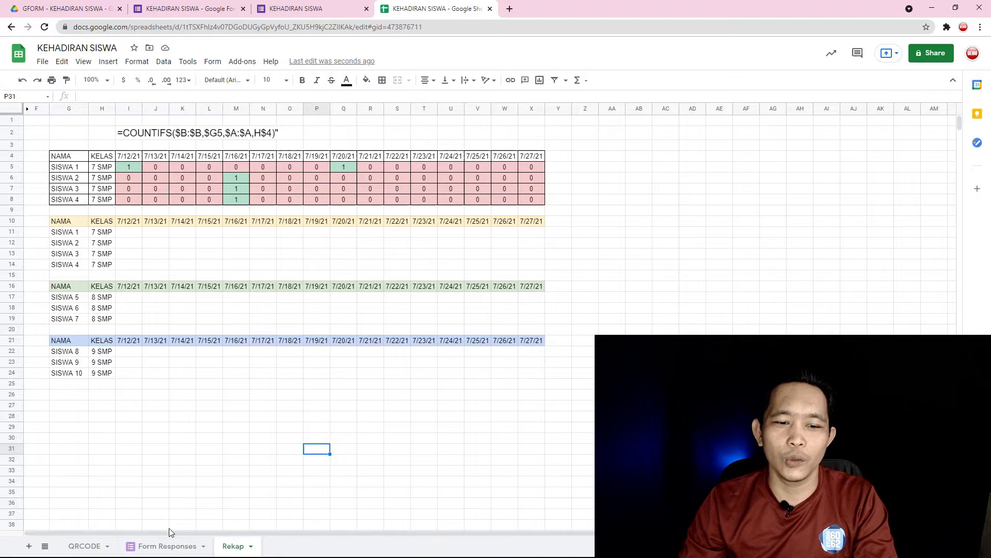
Check the names in B2:B5 of Form Responses against the 7 SMP names in G11:G14 of Rekap
{"action": "left_click", "coordinate": [170, 547]}
{"action": "left_click", "coordinate": [124, 136]}
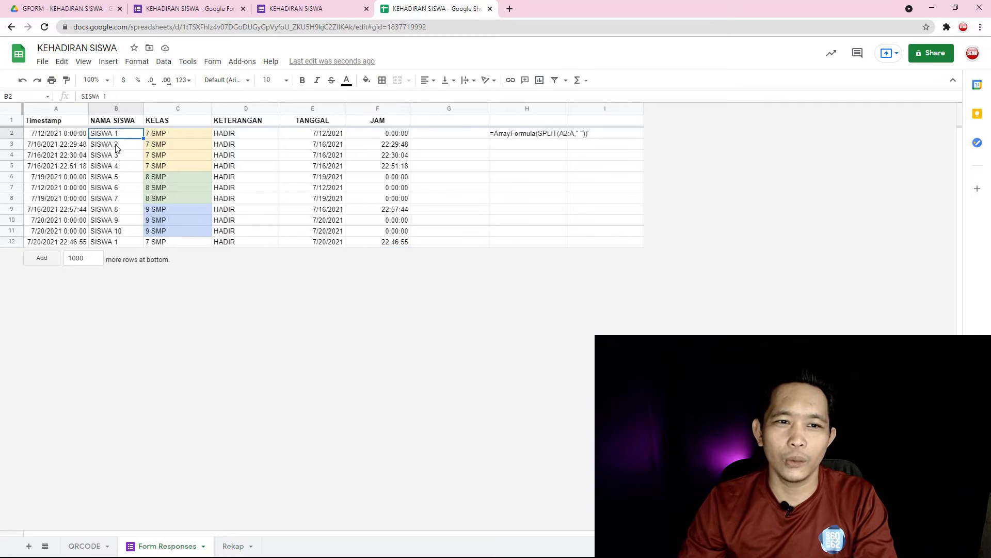
{"action": "left_click", "coordinate": [125, 144]}
{"action": "left_click", "coordinate": [126, 155]}
{"action": "left_click", "coordinate": [126, 166]}
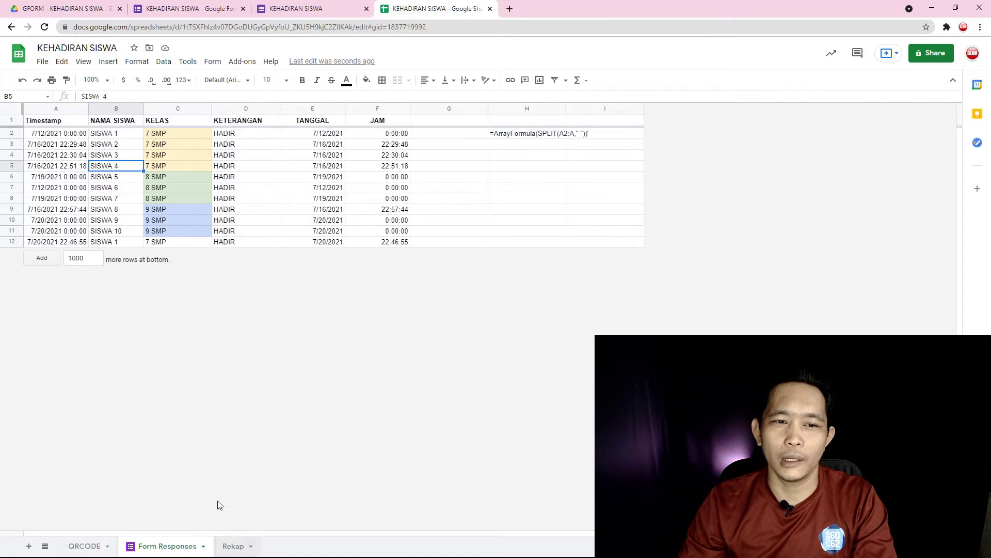
{"action": "left_click", "coordinate": [235, 546]}
{"action": "left_click_drag", "start_coordinate": [85, 232], "coordinate": [82, 264]}
{"action": "left_click", "coordinate": [183, 264]}
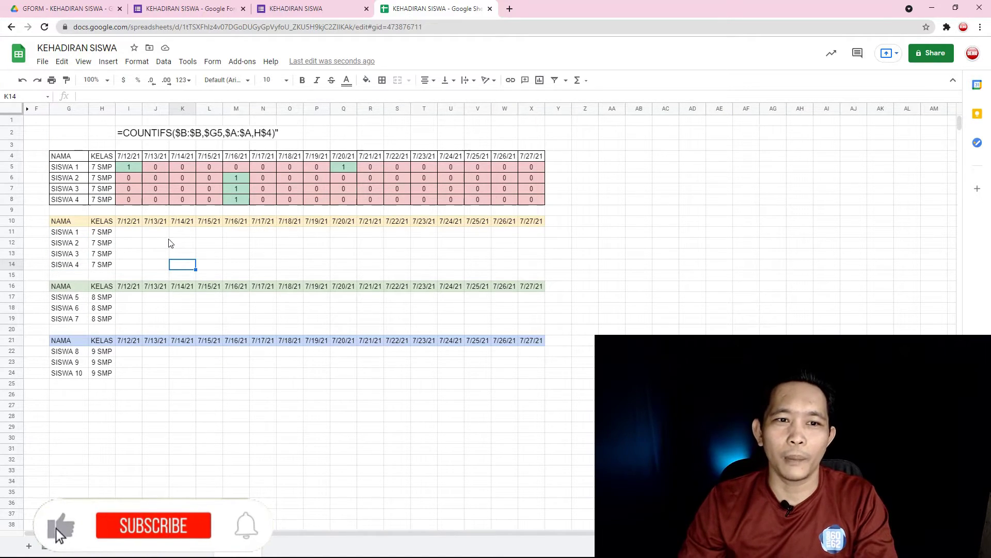
Compare the first date header in I10 of Rekap with the TANGGAL entry in E2 of Form Responses
{"action": "left_click", "coordinate": [133, 226]}
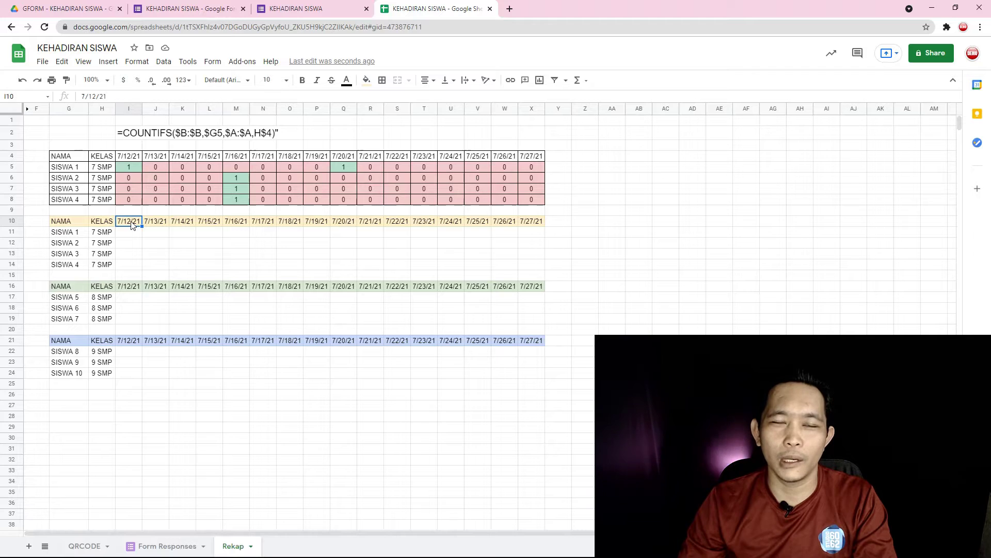
{"action": "left_click", "coordinate": [191, 545]}
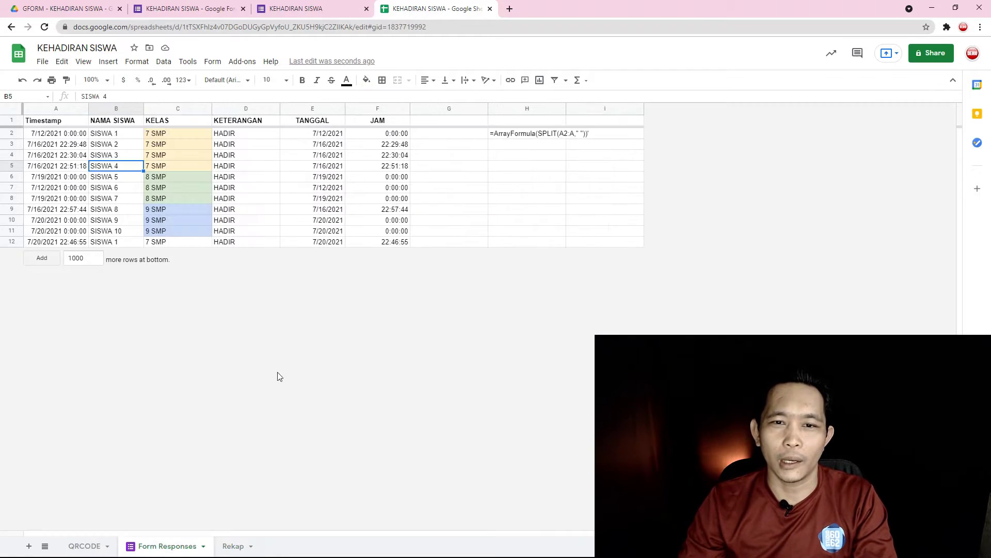
{"action": "left_click", "coordinate": [325, 136]}
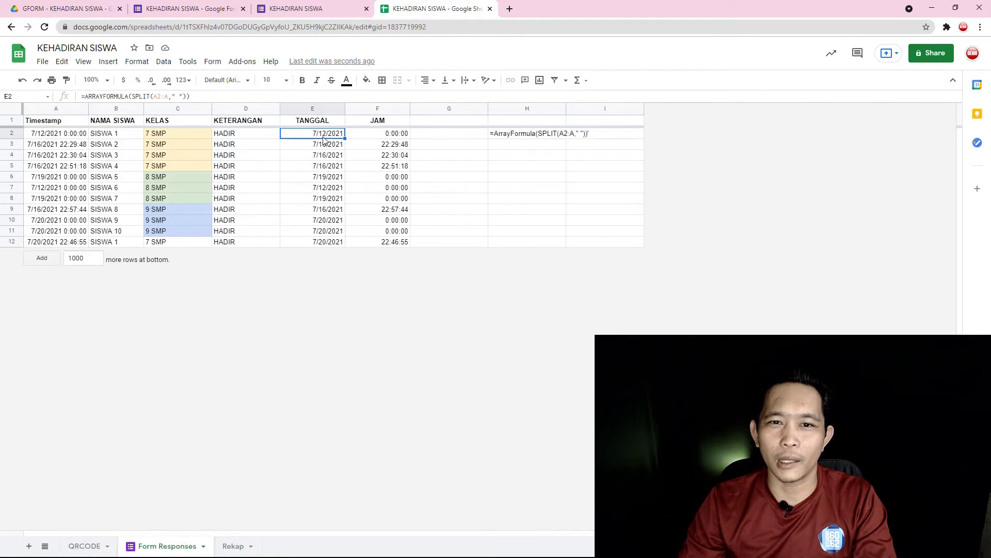
Clear the Rekap date headers in J10:X10 and refill them as a daily series from 7/12/21 in I10 through 7/27/21
{"action": "left_click", "coordinate": [232, 548]}
{"action": "left_click_drag", "start_coordinate": [146, 226], "coordinate": [540, 222]}
{"action": "key", "text": "Delete"}
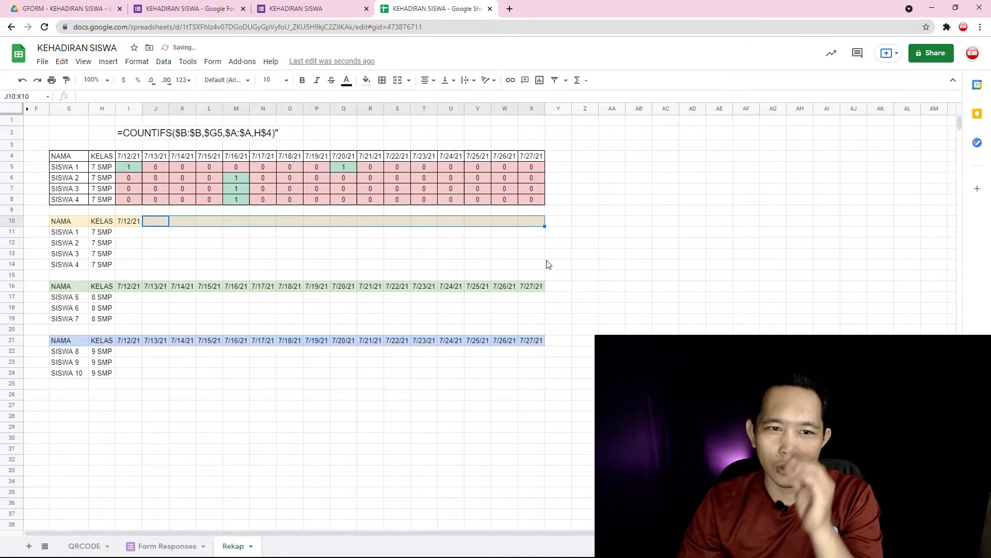
{"action": "left_click", "coordinate": [424, 265]}
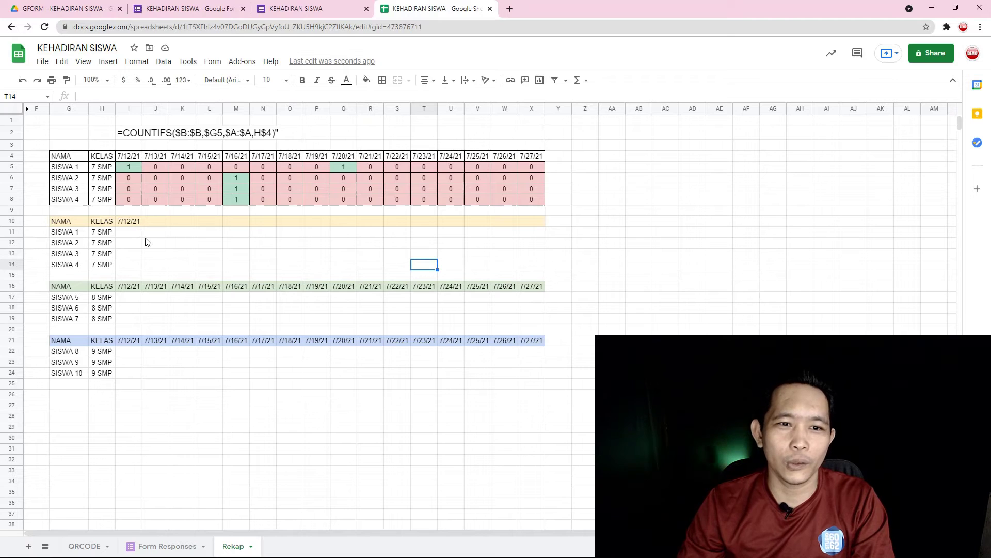
{"action": "left_click", "coordinate": [129, 225]}
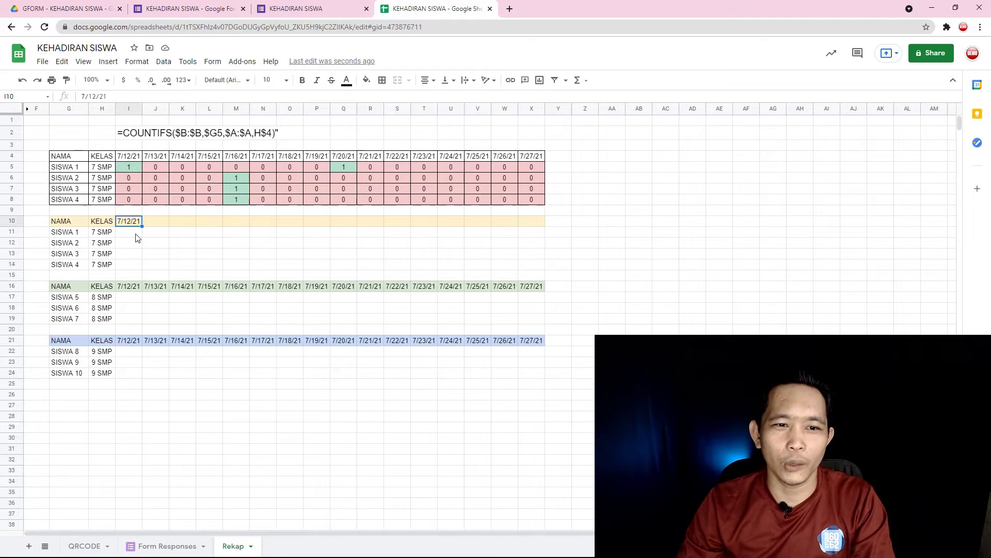
{"action": "left_click_drag", "start_coordinate": [144, 225], "coordinate": [537, 224]}
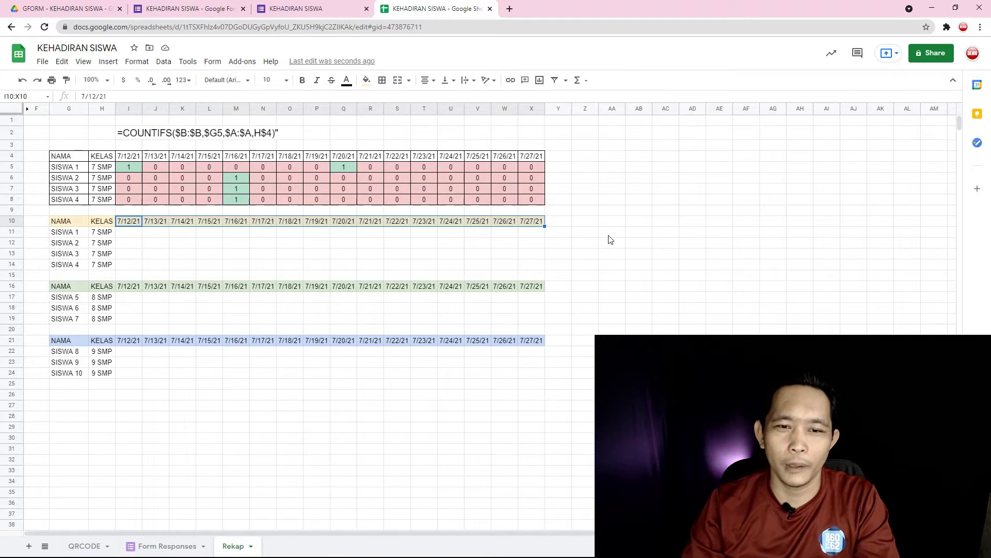
{"action": "left_click", "coordinate": [609, 233]}
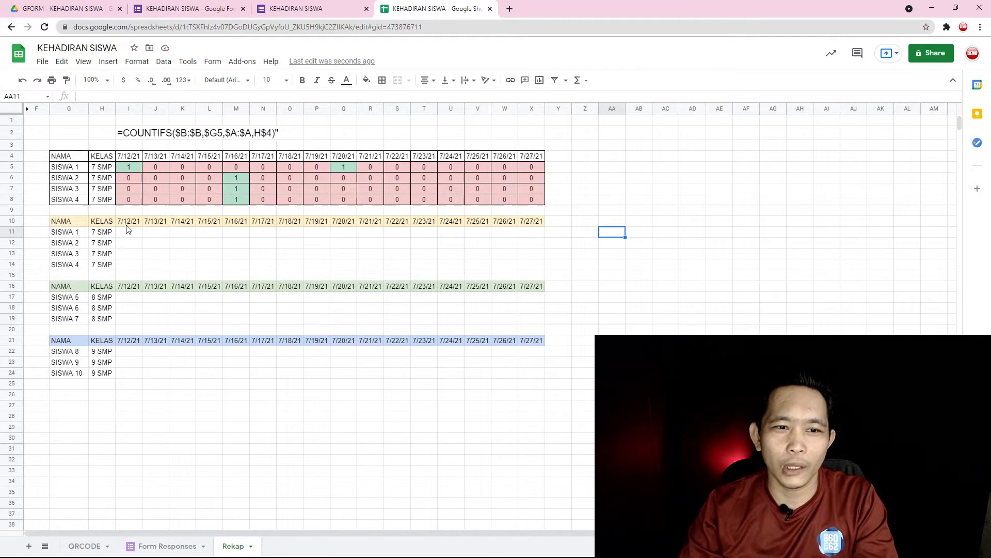
Check the consecutive dates across I10:X10 and select SISWA 1's first attendance cell, I11
{"action": "left_click", "coordinate": [129, 223]}
{"action": "left_click", "coordinate": [156, 223]}
{"action": "left_click", "coordinate": [182, 224]}
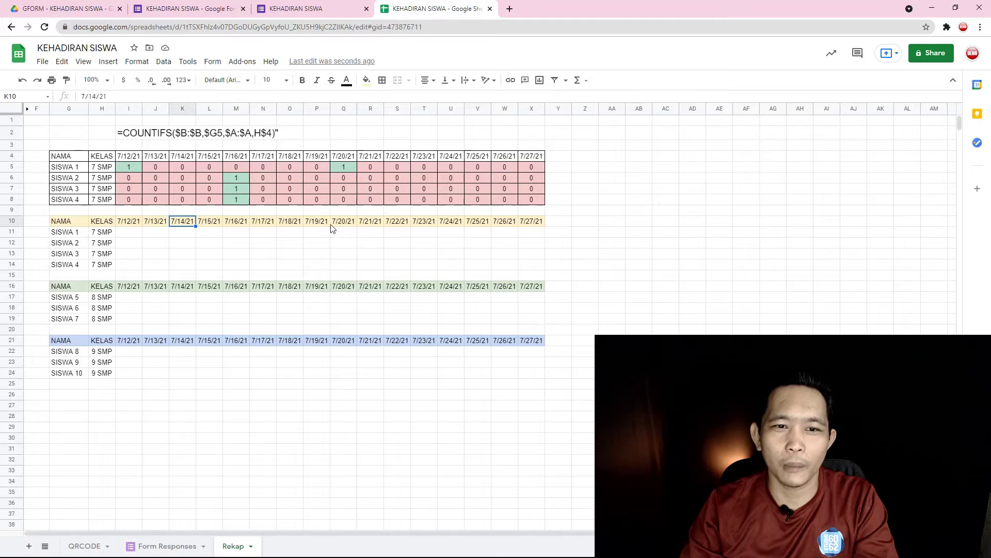
{"action": "left_click", "coordinate": [539, 225]}
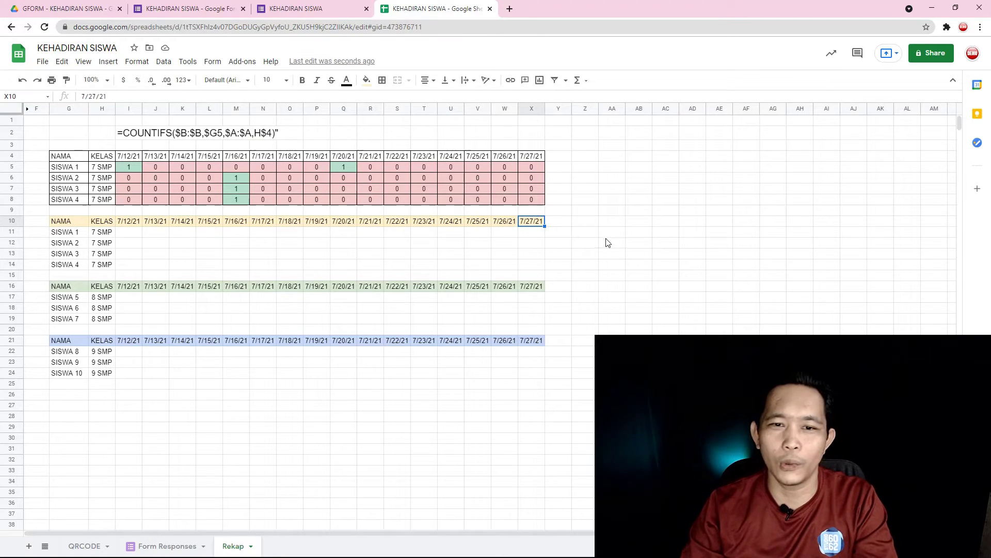
{"action": "left_click", "coordinate": [227, 257]}
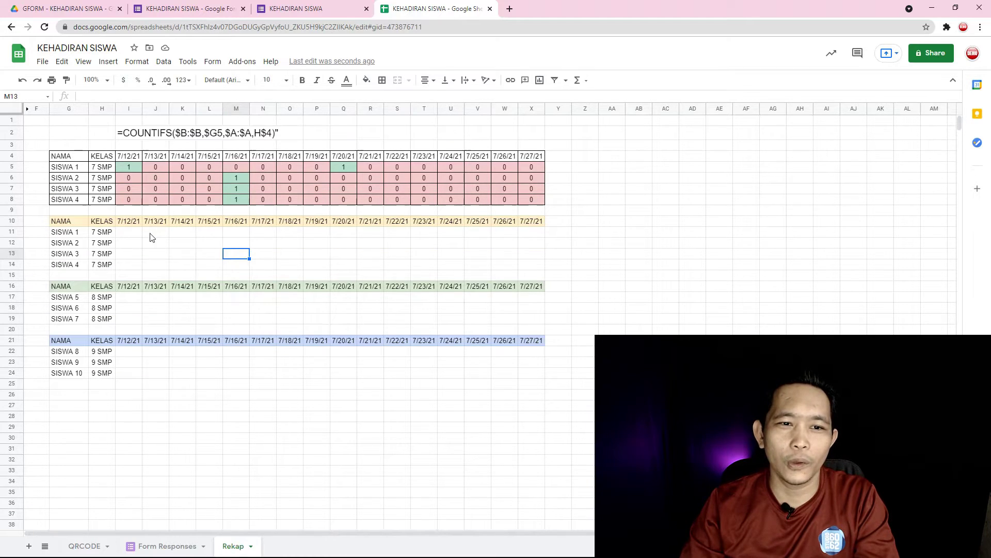
{"action": "left_click", "coordinate": [139, 235]}
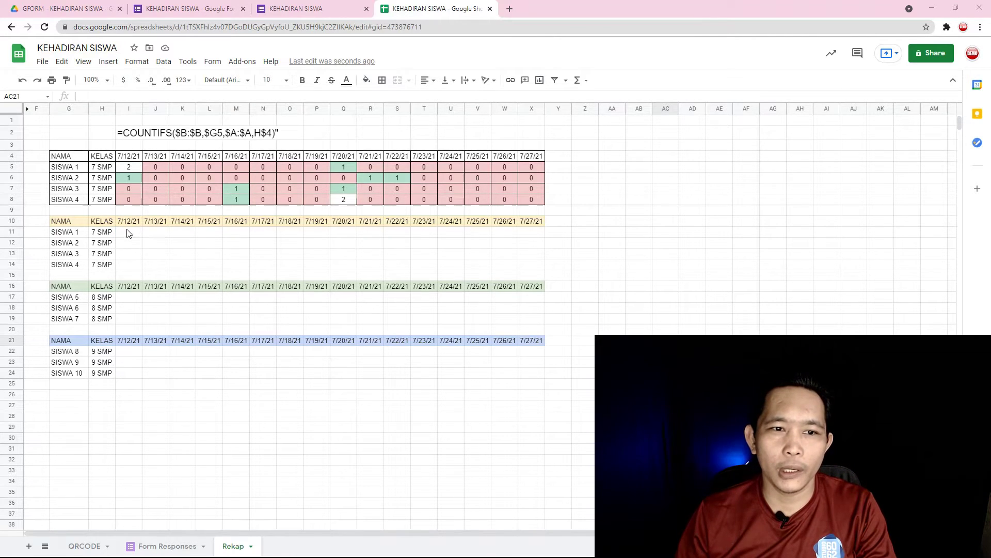
Start a COUNTIFS formula in I11 of Rekap with column B of Form Responses as the first criteria range, locked as $B:$B
{"action": "left_click", "coordinate": [128, 234]}
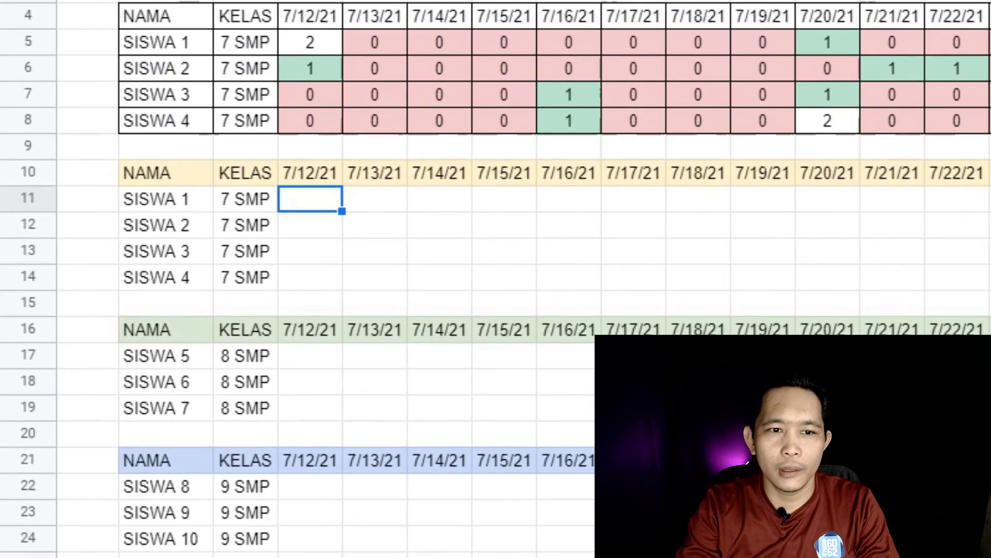
{"action": "type", "text": "=C"}
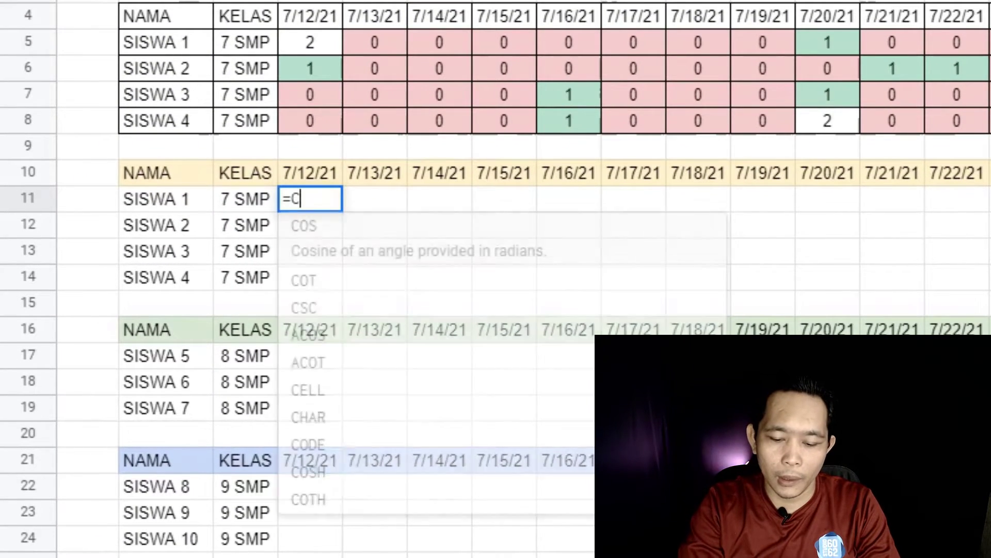
{"action": "type", "text": "OUNTIF"}
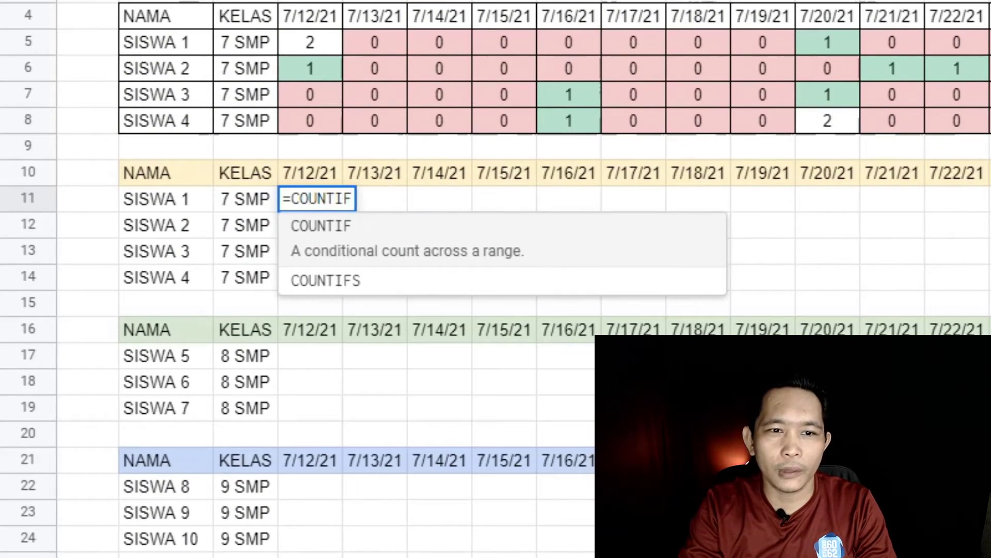
{"action": "type", "text": "S("}
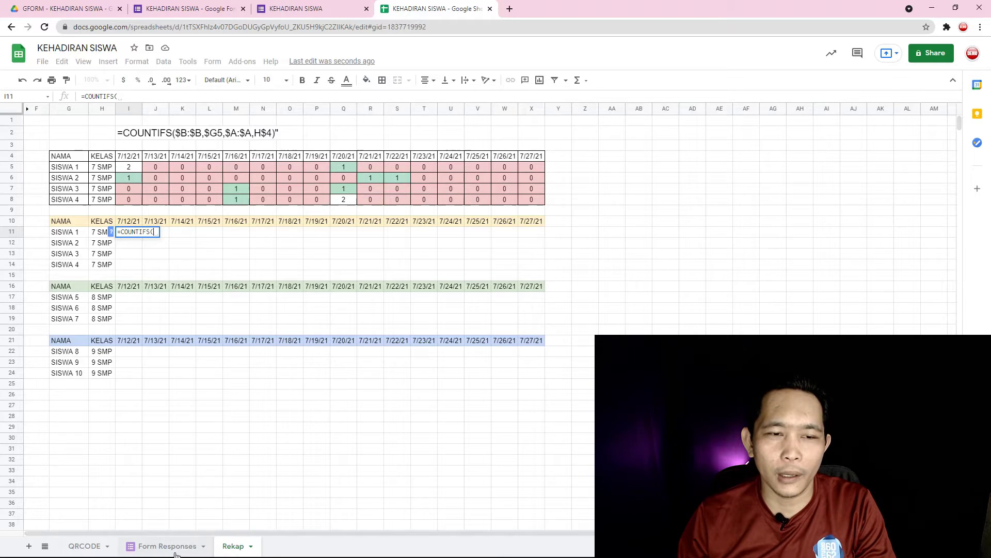
{"action": "left_click", "coordinate": [186, 546]}
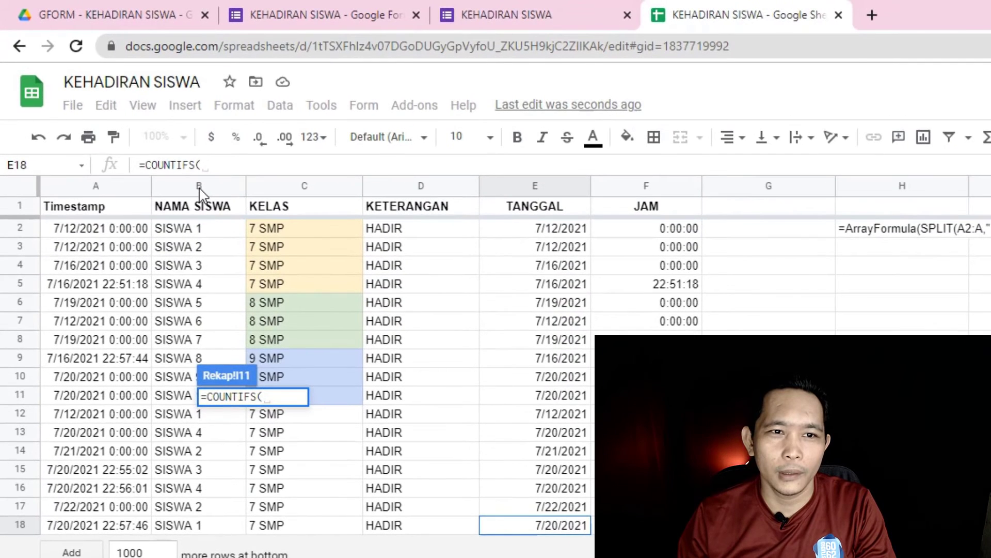
{"action": "left_click", "coordinate": [116, 109]}
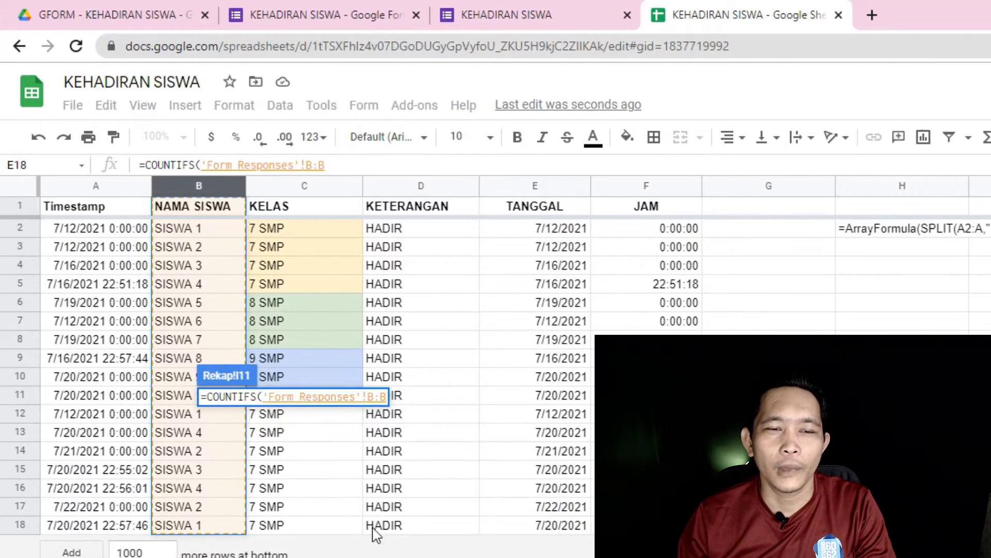
{"action": "left_click", "coordinate": [351, 163]}
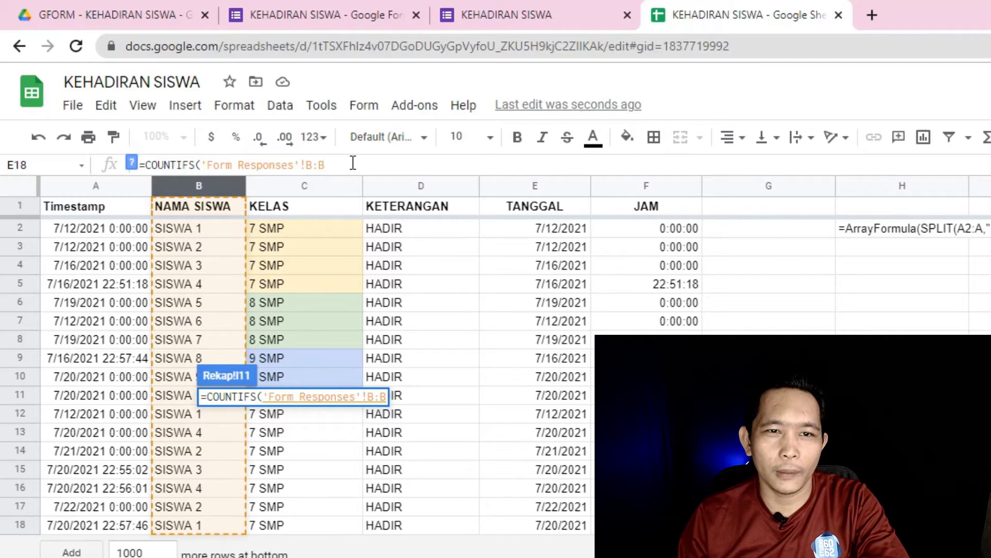
{"action": "type", "text": ","}
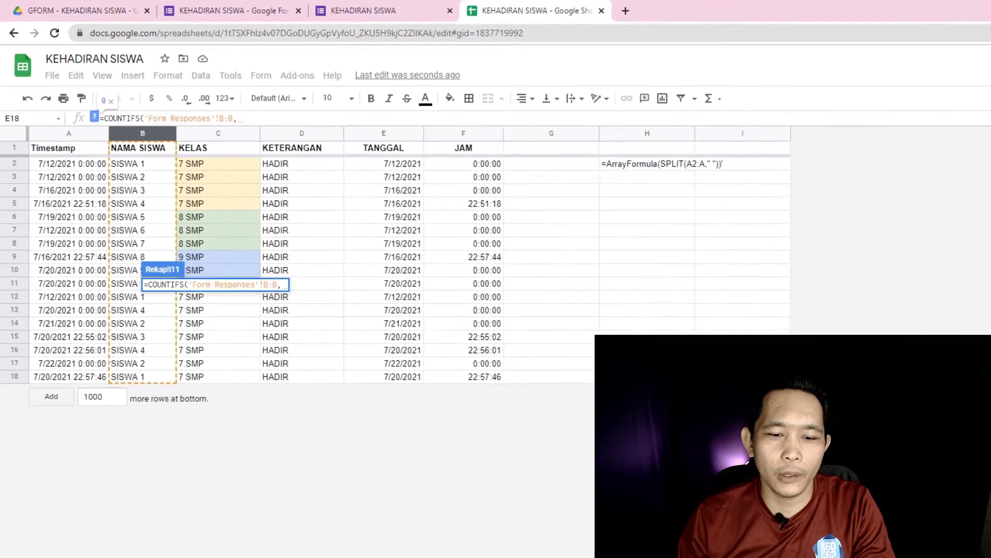
{"action": "left_click", "coordinate": [233, 546]}
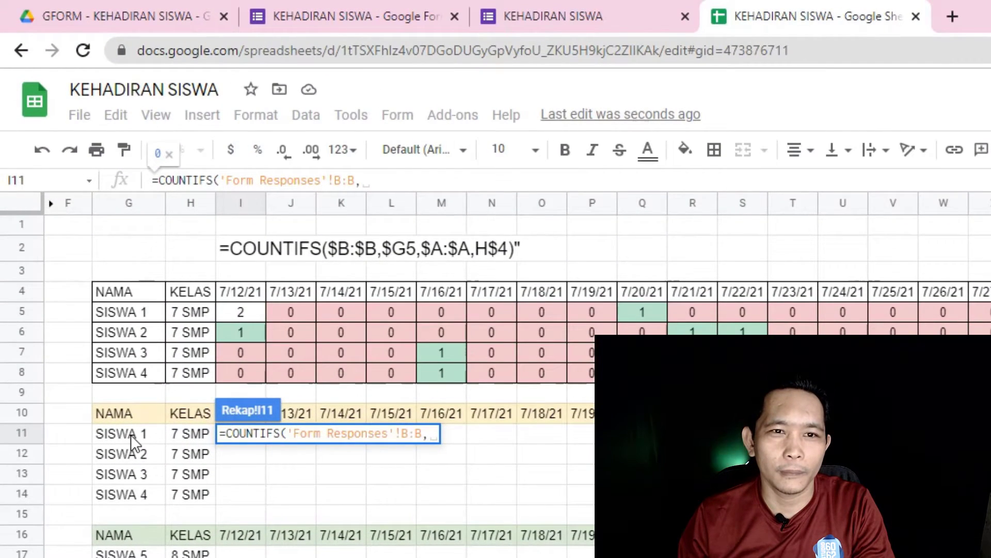
{"action": "left_click", "coordinate": [348, 182]}
{"action": "key", "text": "F4"}
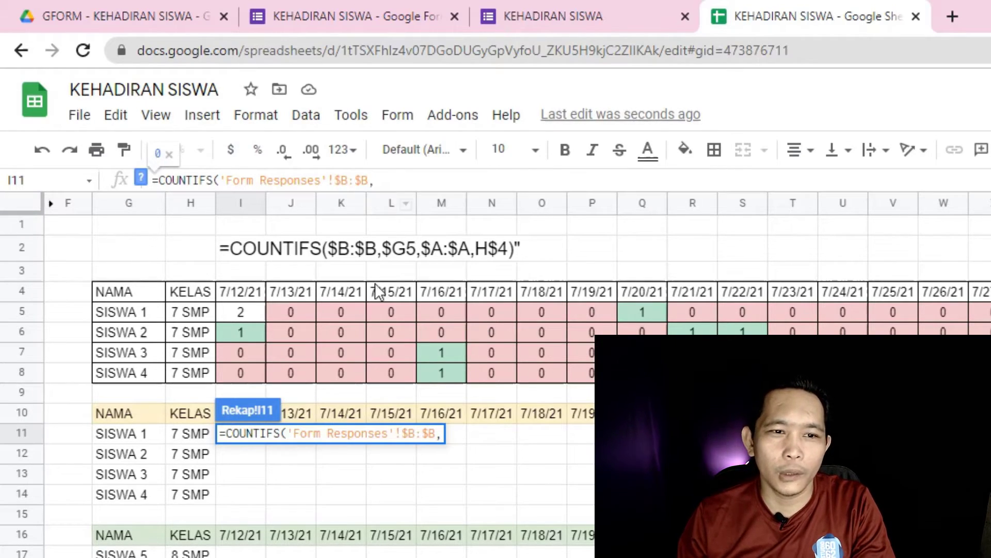
Add SISWA 1's name cell as the first criterion of the I11 formula, locking only its column as $G11
{"action": "type", "text": ","}
{"action": "left_click", "coordinate": [128, 430]}
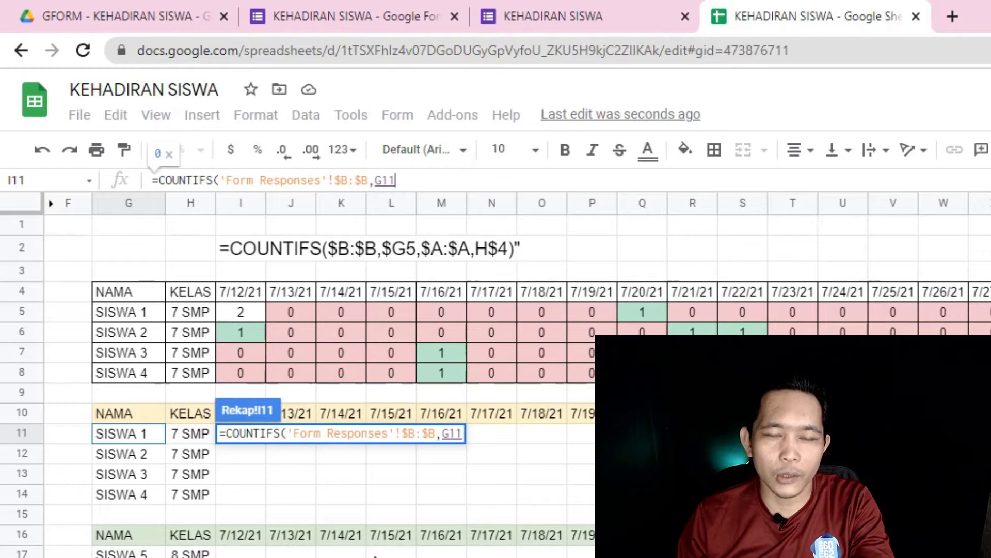
{"action": "key", "text": "F4"}
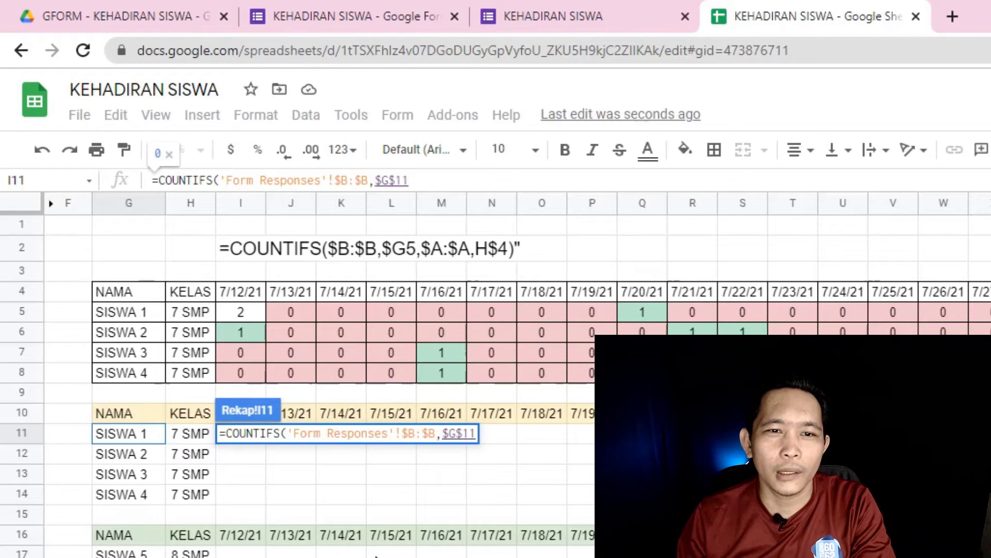
{"action": "left_click", "coordinate": [396, 178]}
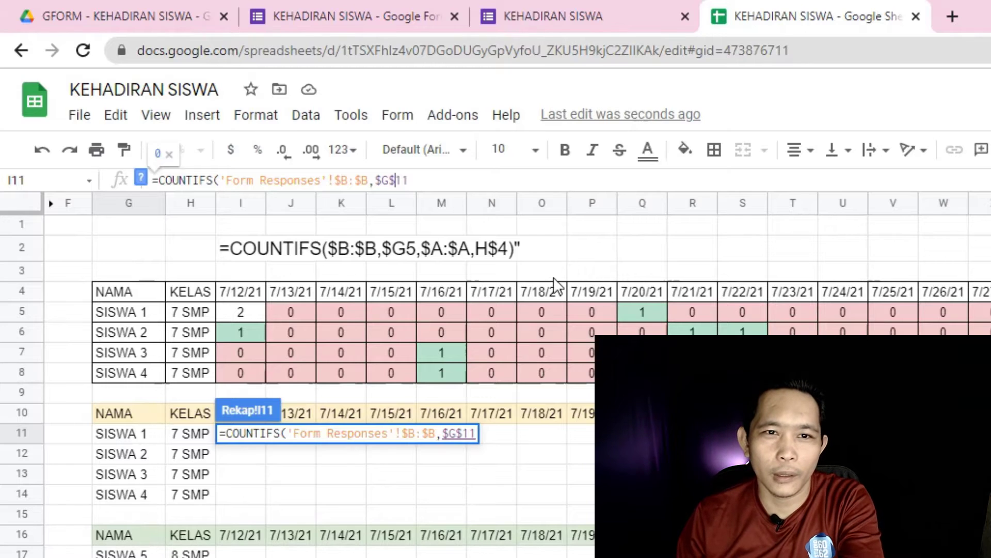
{"action": "key", "text": "BackSpace"}
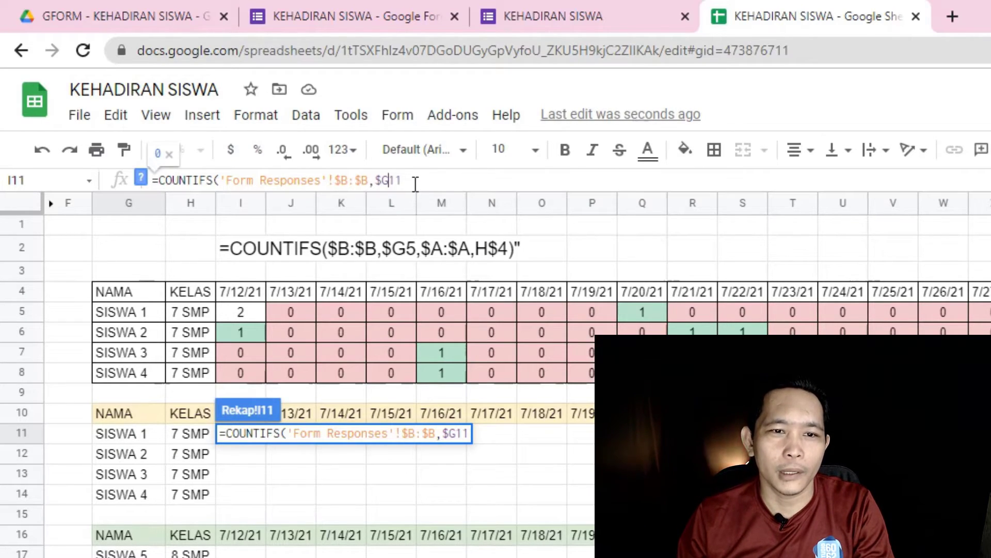
{"action": "left_click", "coordinate": [428, 179]}
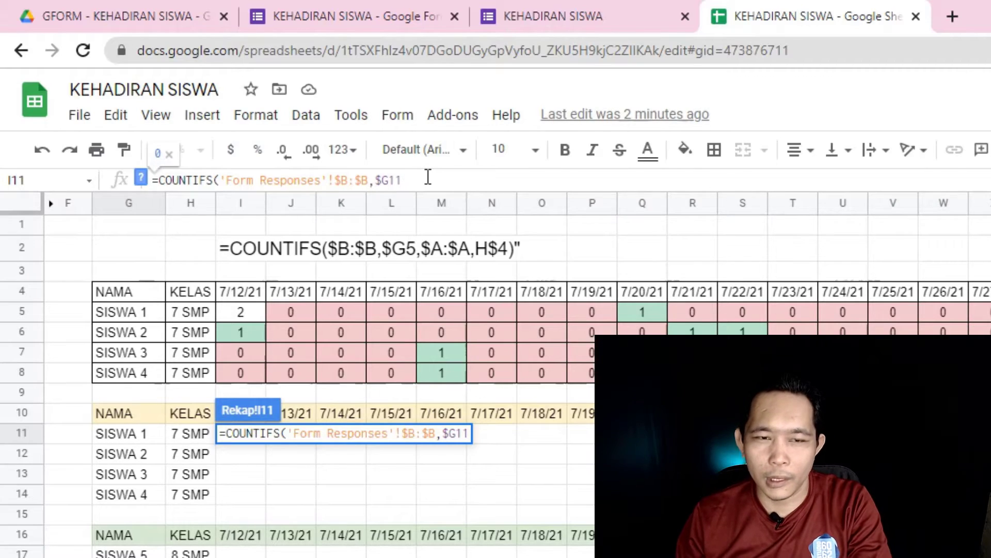
{"action": "type", "text": ","}
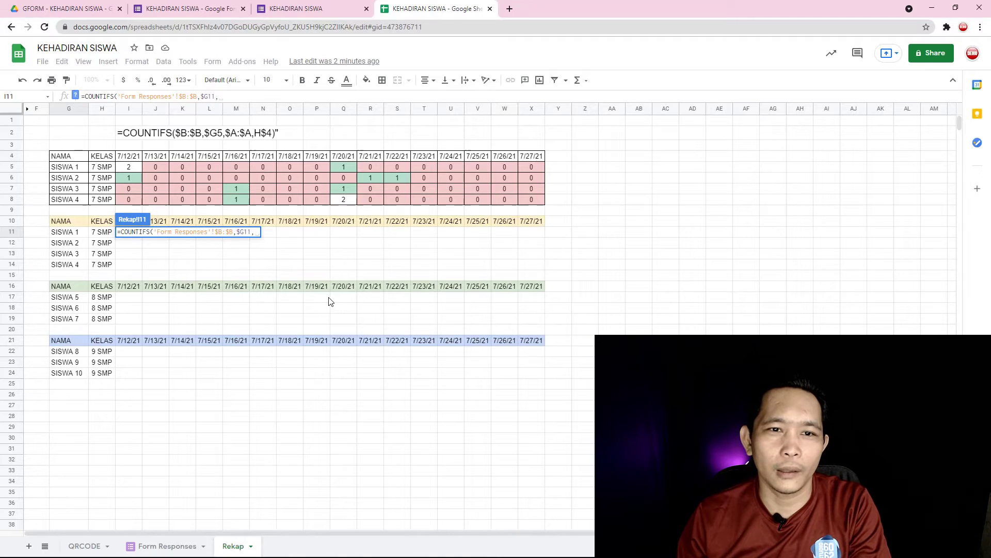
Add the TANGGAL column of Form Responses as the second criteria range, locked as $E:$E
{"action": "left_click", "coordinate": [177, 553]}
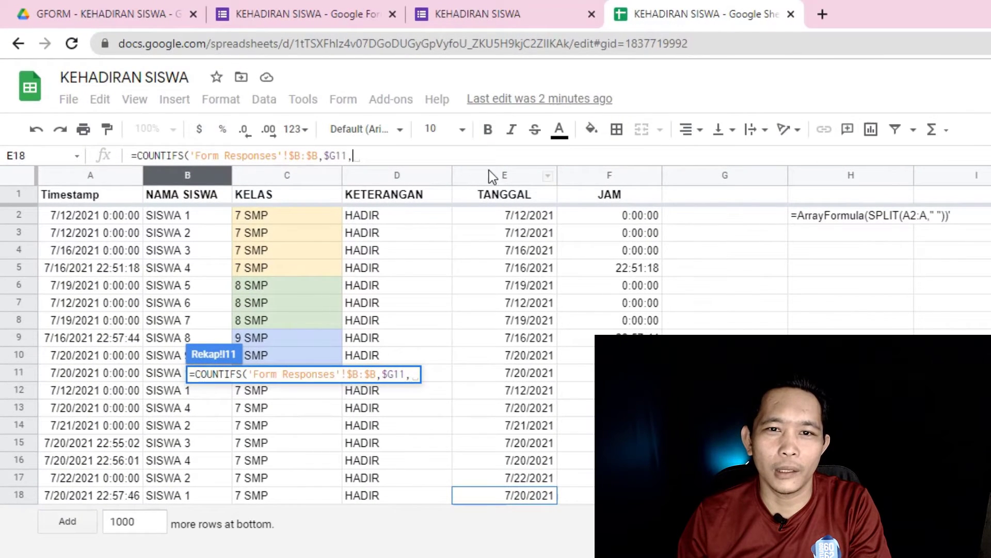
{"action": "left_click", "coordinate": [511, 175]}
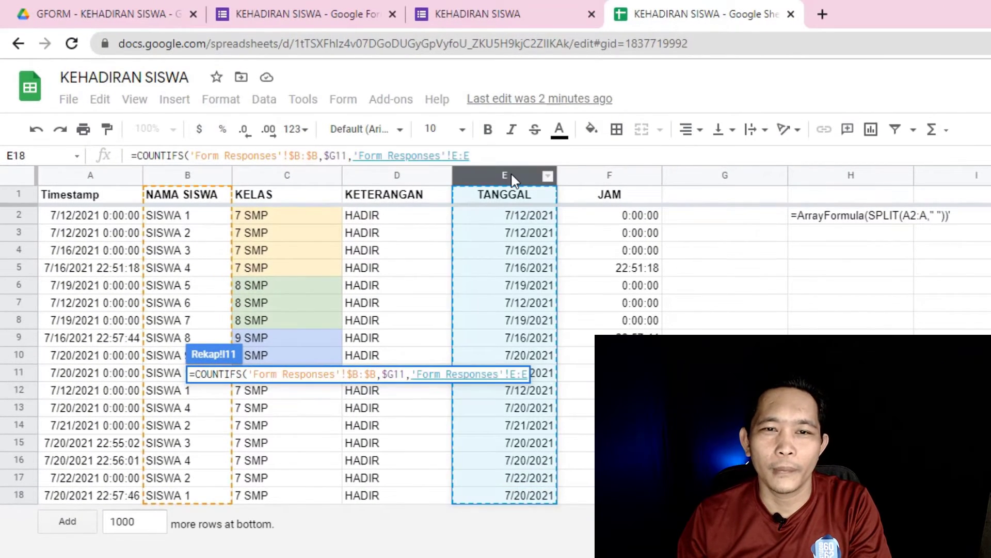
{"action": "left_click", "coordinate": [207, 557]}
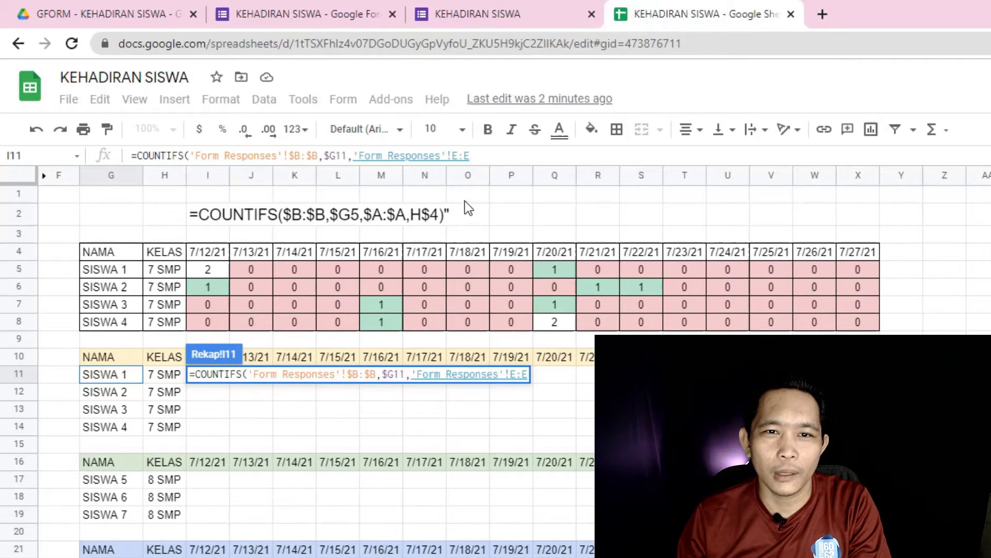
{"action": "key", "text": "F4"}
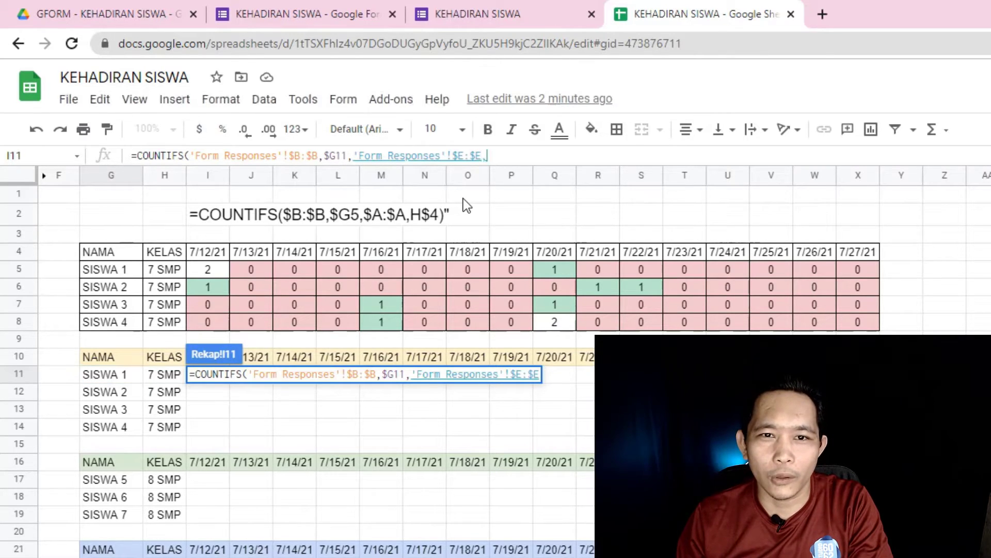
{"action": "type", "text": ","}
Complete the I11 formula with the date criterion I$10 and accept the suggested autofill for I12:I14
{"action": "scroll", "coordinate": [466, 392], "scroll_direction": "down", "scroll_amount": 1}
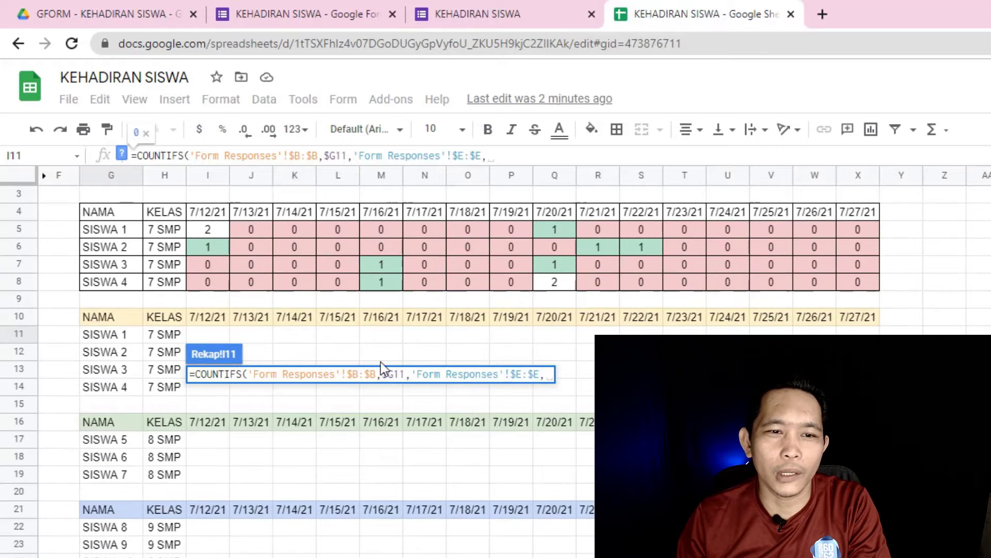
{"action": "left_click", "coordinate": [209, 319]}
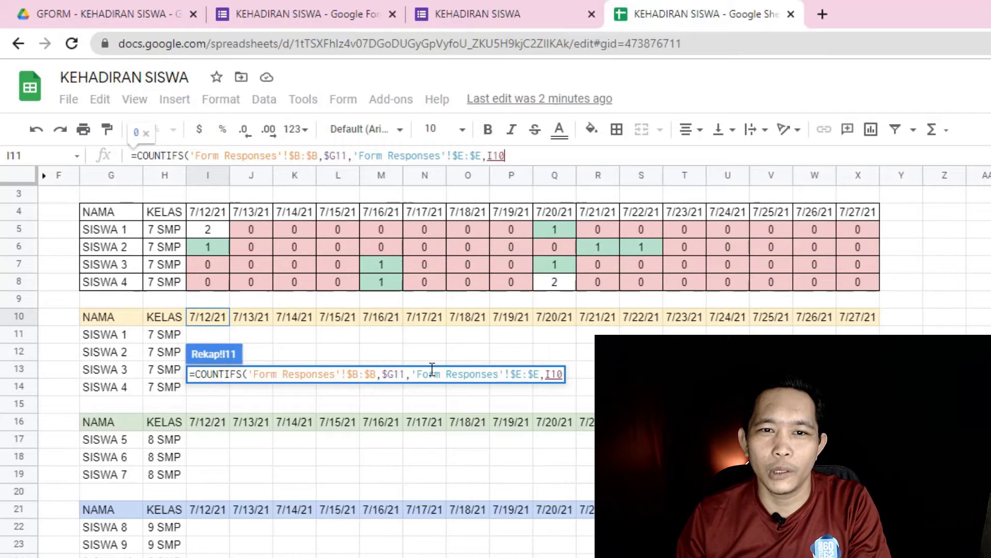
{"action": "scroll", "coordinate": [418, 327], "scroll_direction": "up", "scroll_amount": 1}
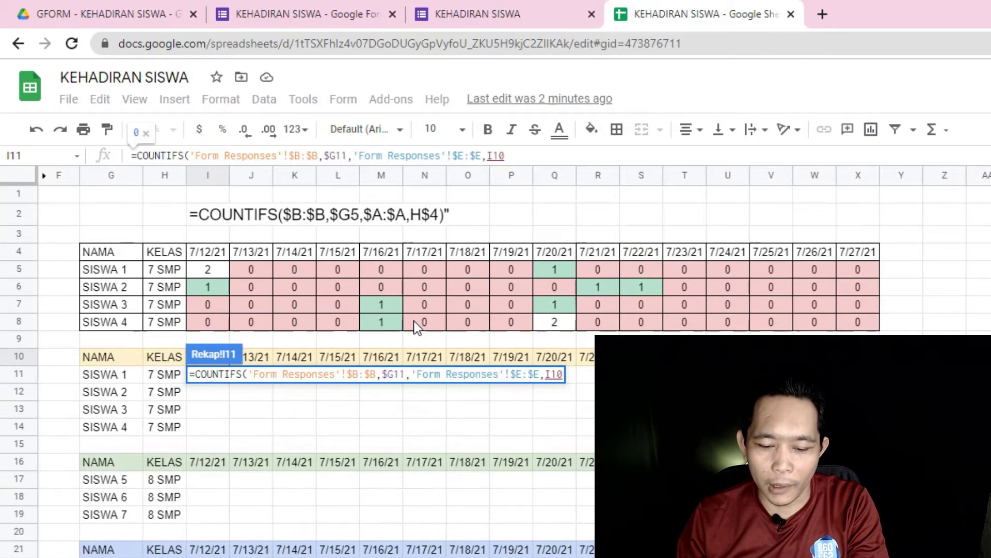
{"action": "key", "text": "F4"}
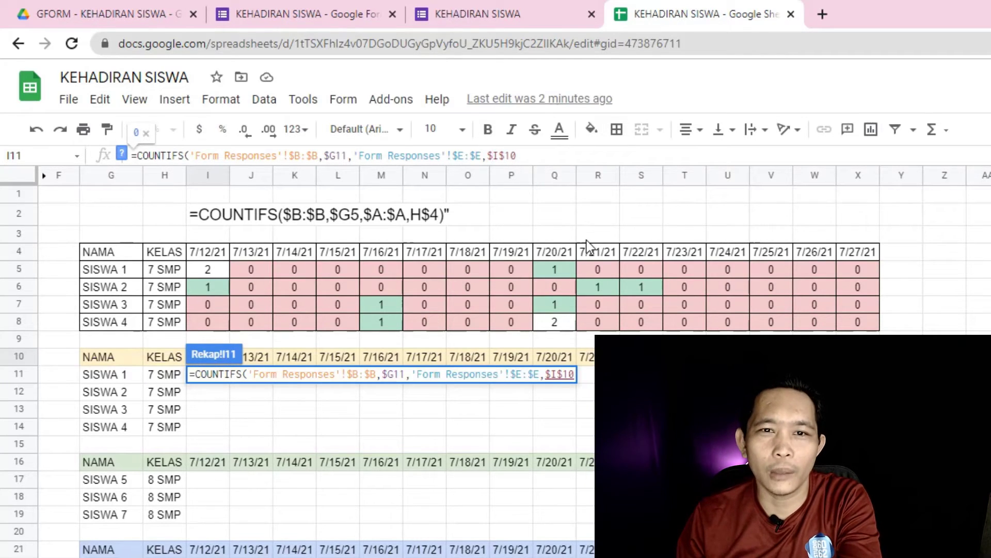
{"action": "key", "text": "F4"}
{"action": "left_click", "coordinate": [536, 157]}
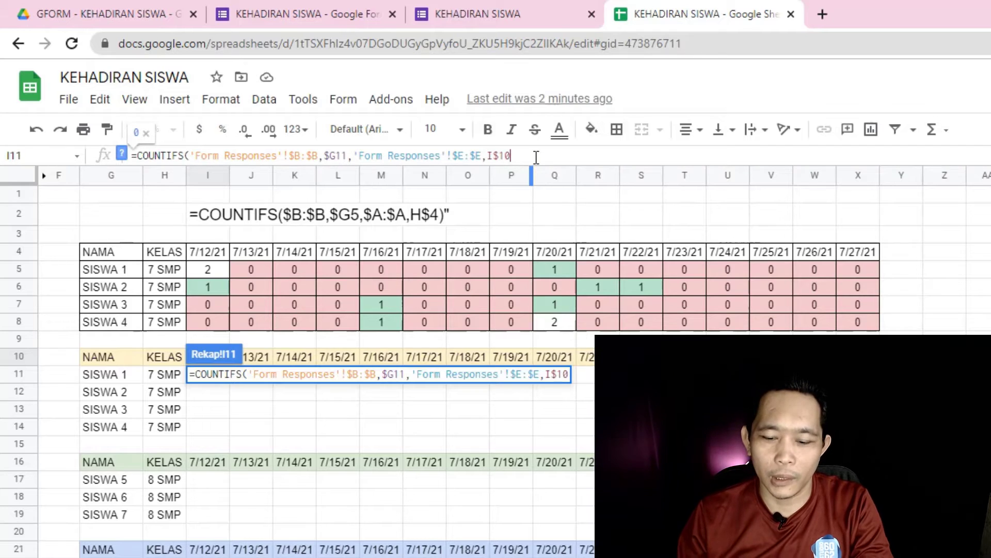
{"action": "type", "text": ")"}
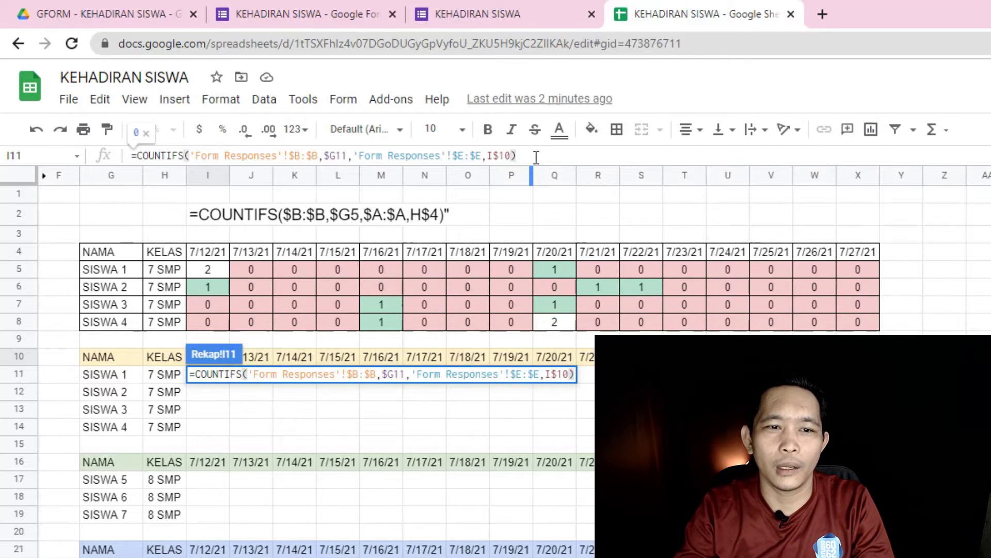
{"action": "key", "text": "Return"}
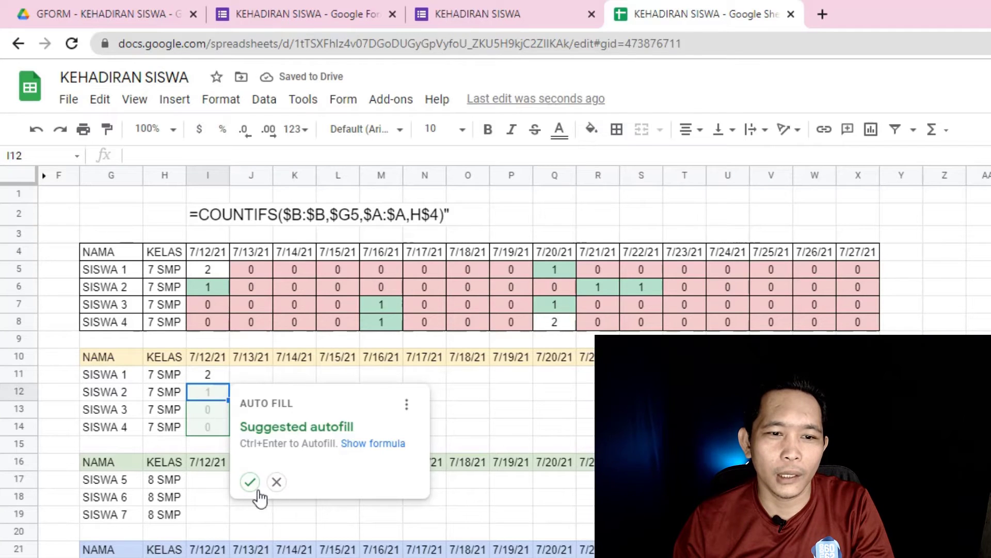
{"action": "left_click", "coordinate": [251, 485]}
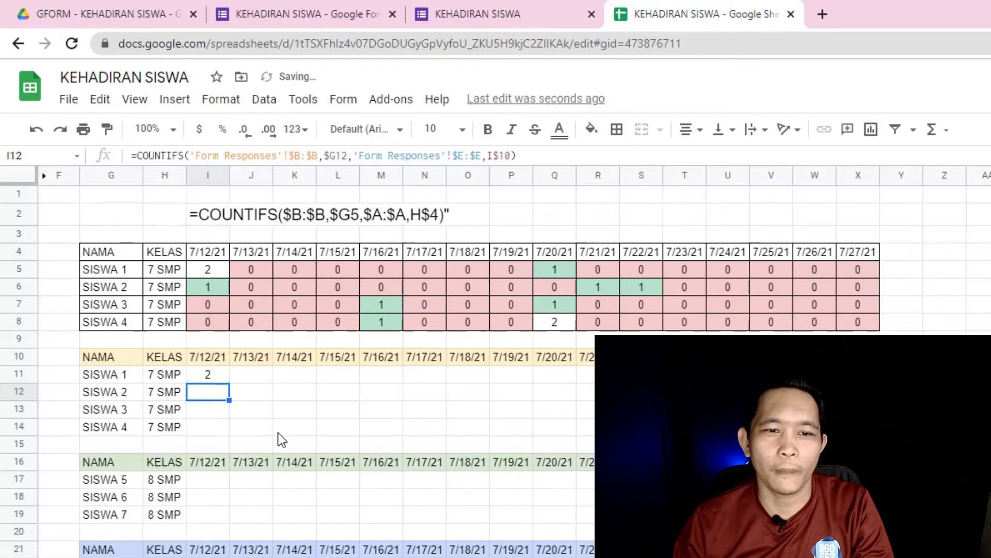
{"action": "left_click", "coordinate": [386, 405]}
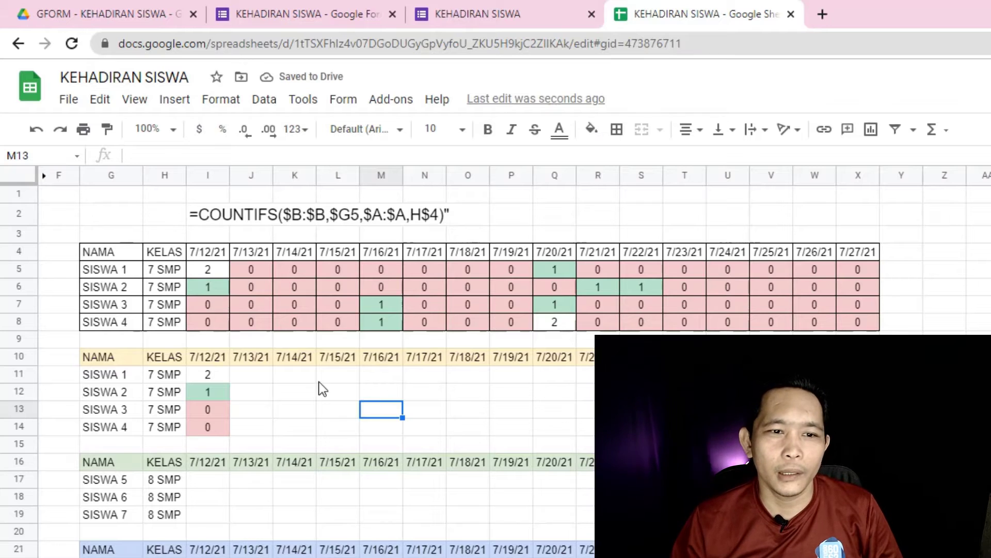
Check the 7/12/21 attendance counts of SISWA 1 to SISWA 4 against their names and select I11:I14
{"action": "left_click", "coordinate": [135, 374]}
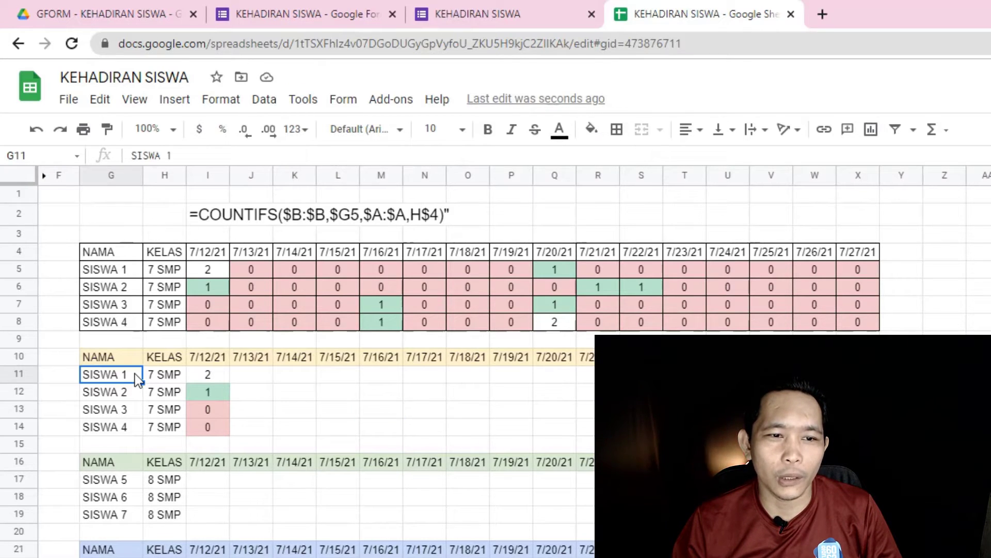
{"action": "left_click", "coordinate": [215, 377]}
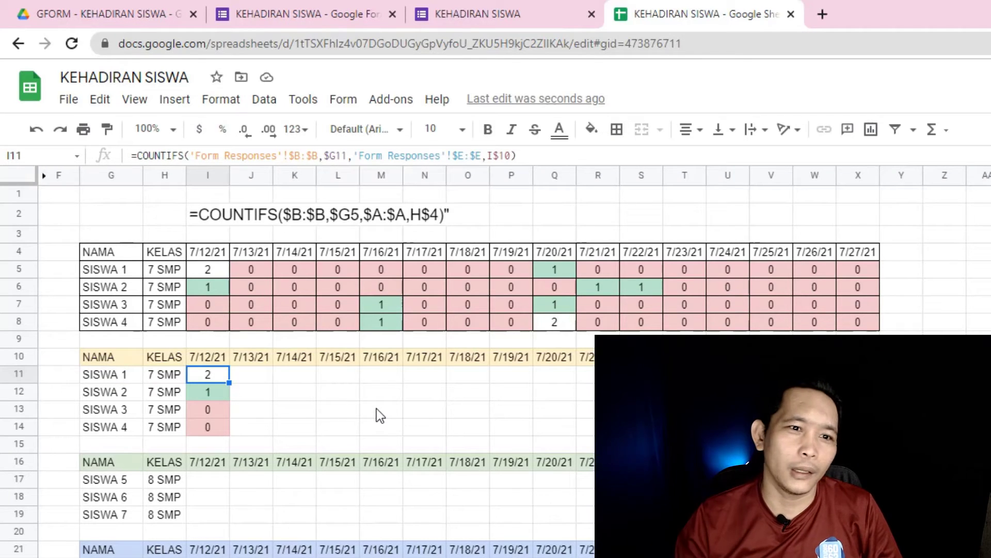
{"action": "left_click", "coordinate": [215, 392]}
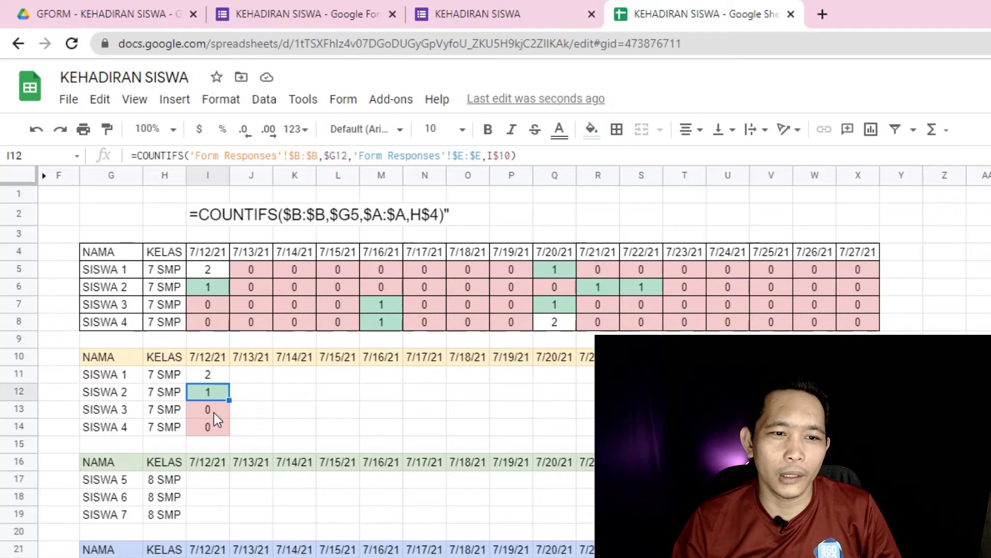
{"action": "left_click", "coordinate": [123, 413]}
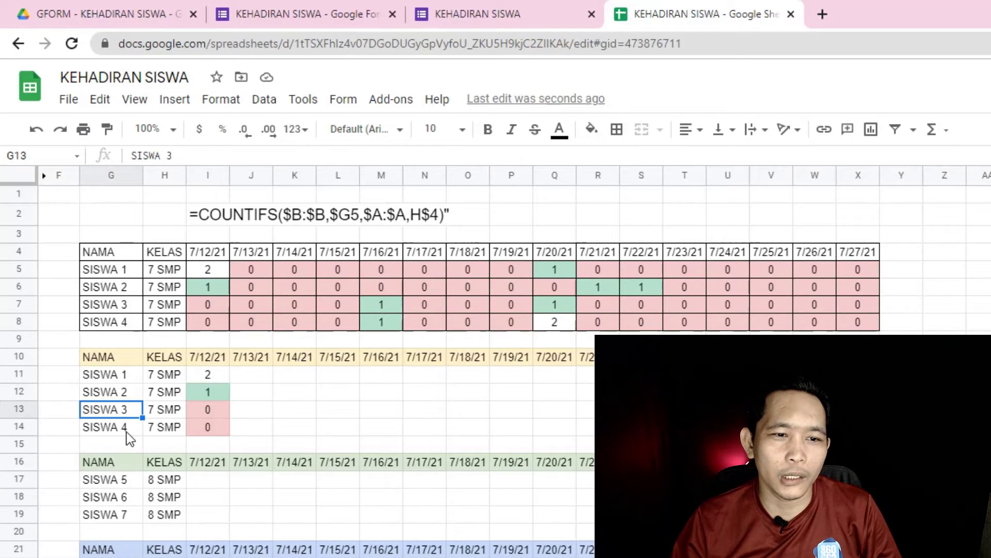
{"action": "left_click", "coordinate": [124, 428]}
{"action": "left_click", "coordinate": [215, 414]}
{"action": "left_click_drag", "start_coordinate": [215, 427], "coordinate": [217, 427]}
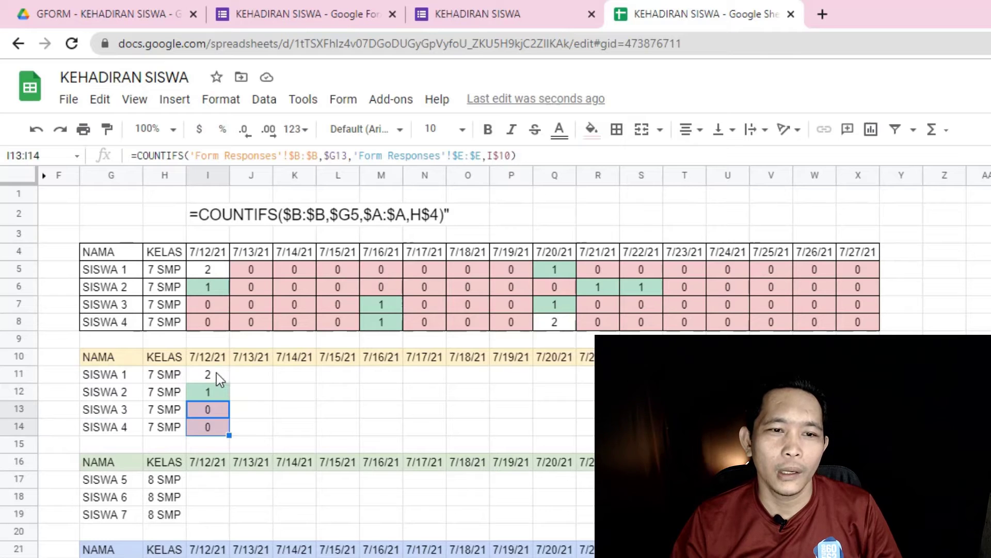
{"action": "left_click_drag", "start_coordinate": [216, 373], "coordinate": [215, 426]}
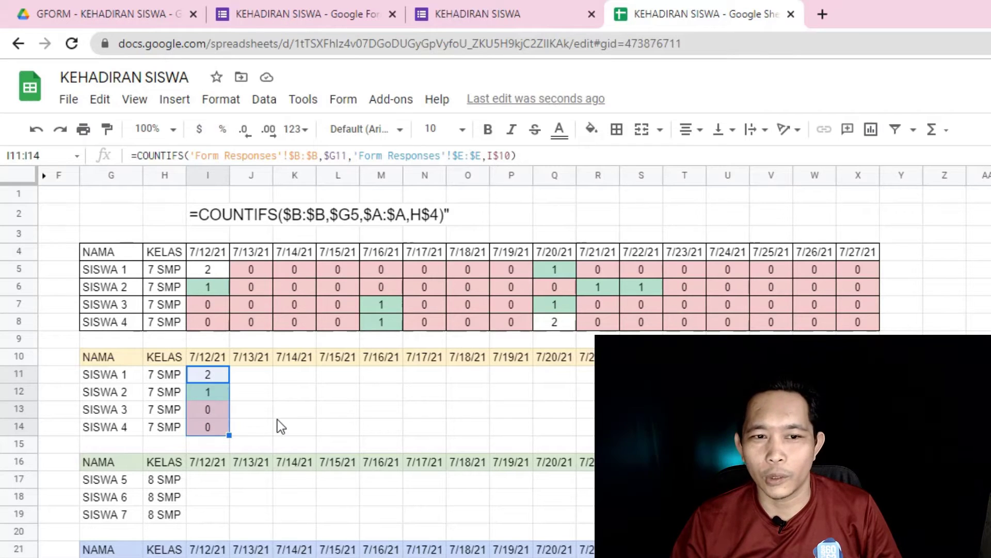
Fill the attendance formula from I11:I14 across the remaining dates to X14
{"action": "left_click", "coordinate": [278, 417]}
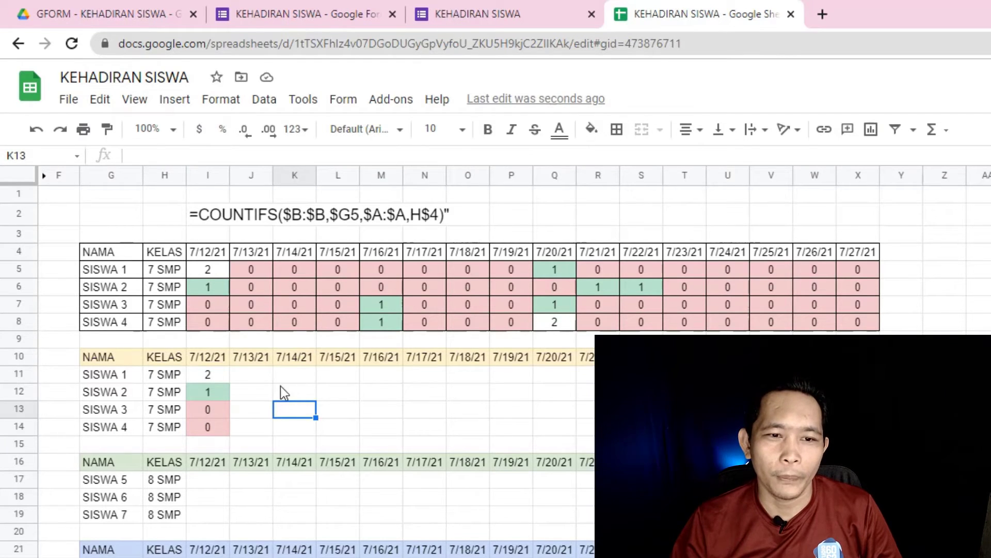
{"action": "left_click_drag", "start_coordinate": [217, 376], "coordinate": [859, 434]}
{"action": "left_click", "coordinate": [707, 318]}
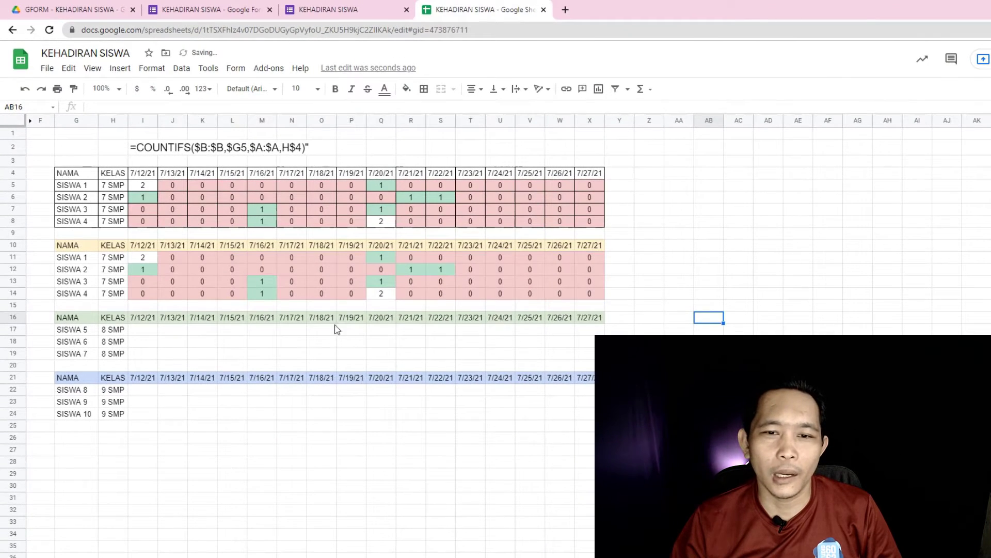
Examine the filled attendance counts in I11:X14, especially the nonzero cells on 7/12/21, 7/16/21, 7/20/21 and 7/21/21
{"action": "left_click_drag", "start_coordinate": [145, 261], "coordinate": [587, 289]}
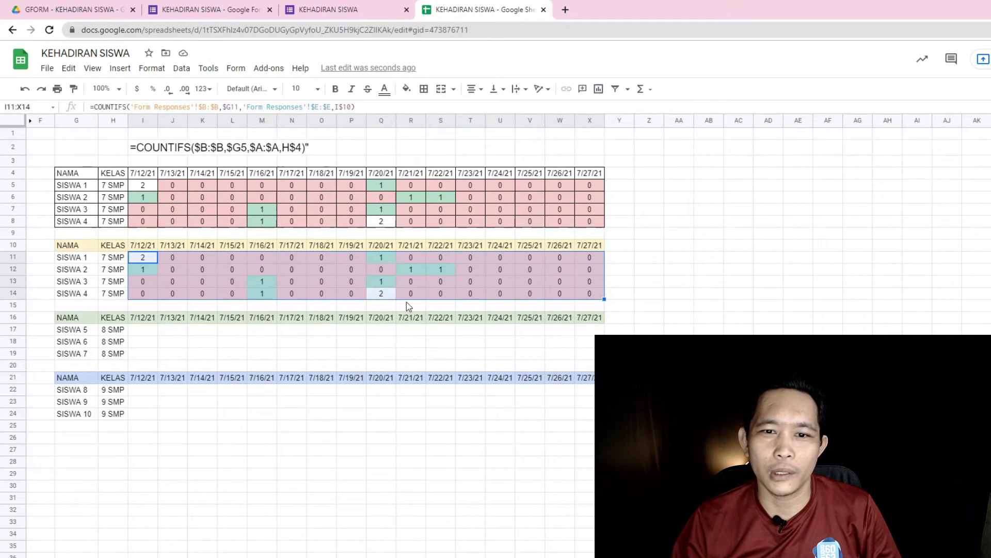
{"action": "left_click", "coordinate": [382, 294]}
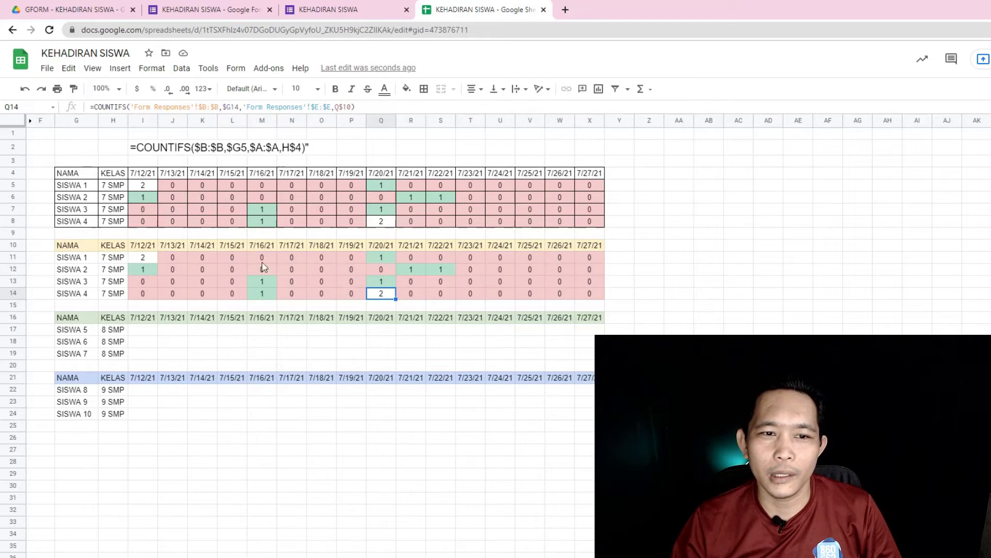
{"action": "left_click", "coordinate": [143, 258]}
{"action": "left_click", "coordinate": [382, 293]}
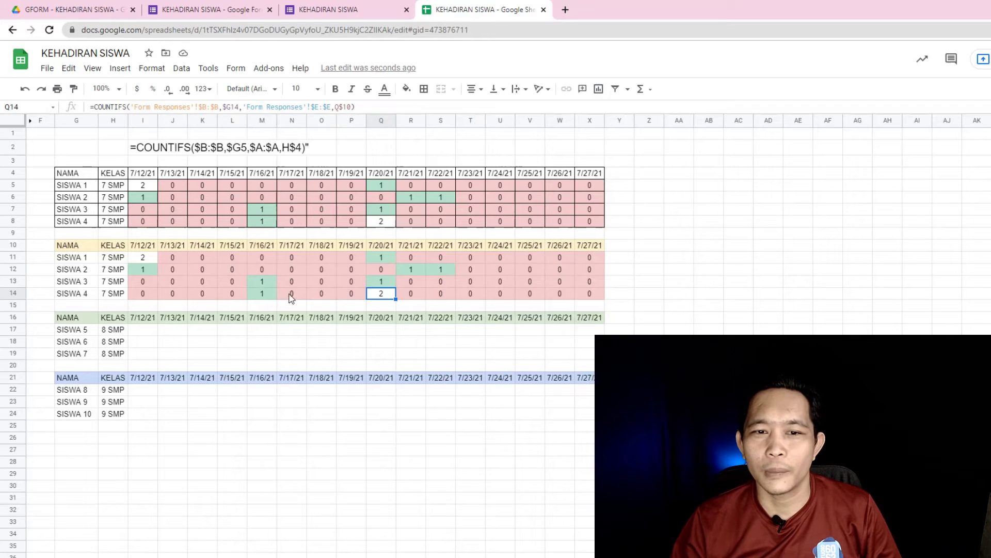
{"action": "left_click", "coordinate": [262, 293]}
{"action": "left_click", "coordinate": [261, 280]}
{"action": "left_click", "coordinate": [382, 257]}
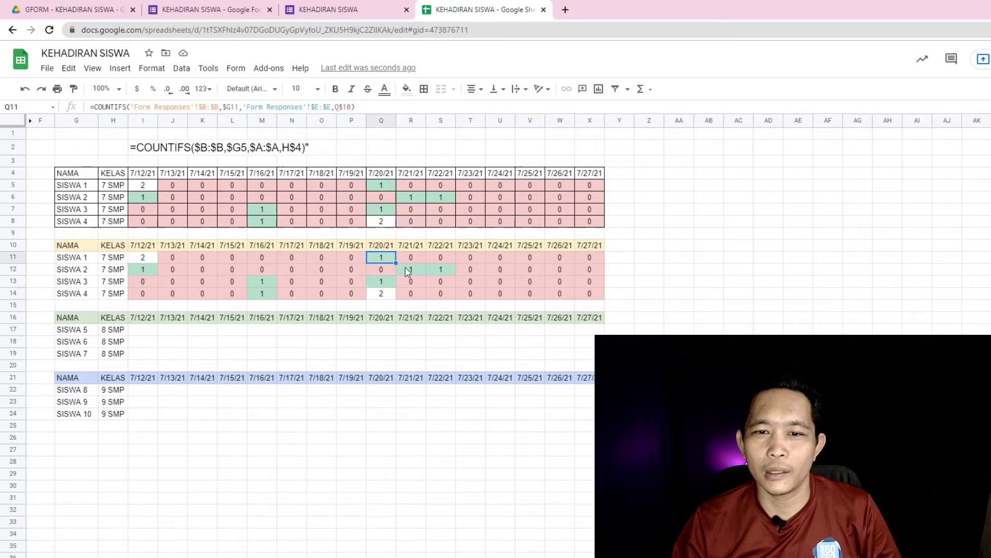
{"action": "left_click", "coordinate": [411, 269]}
{"action": "left_click", "coordinate": [381, 281]}
{"action": "left_click", "coordinate": [626, 307]}
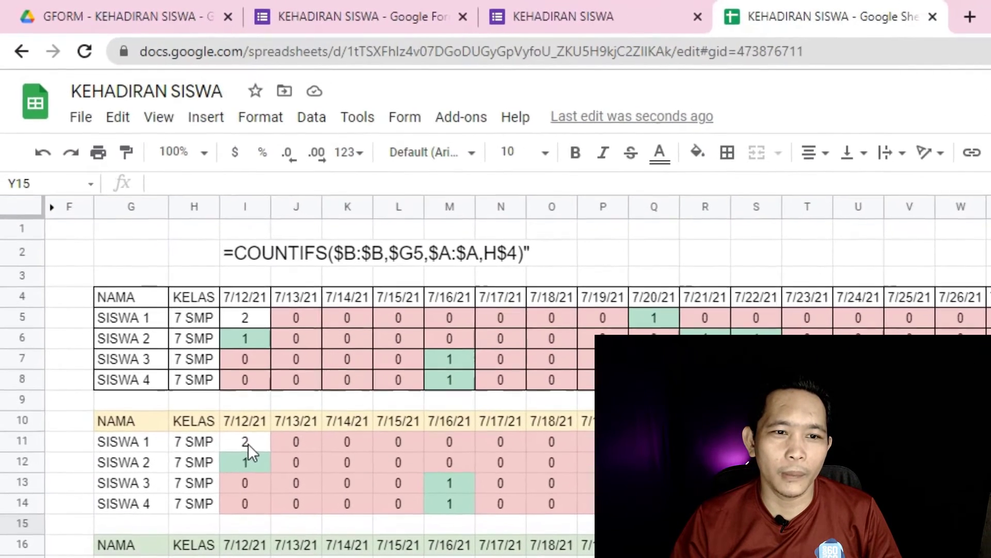
Insert ARRAYFORMULA(IF( before COUNTIFS at the start of SISWA 1's formula in I11
{"action": "left_click", "coordinate": [153, 260]}
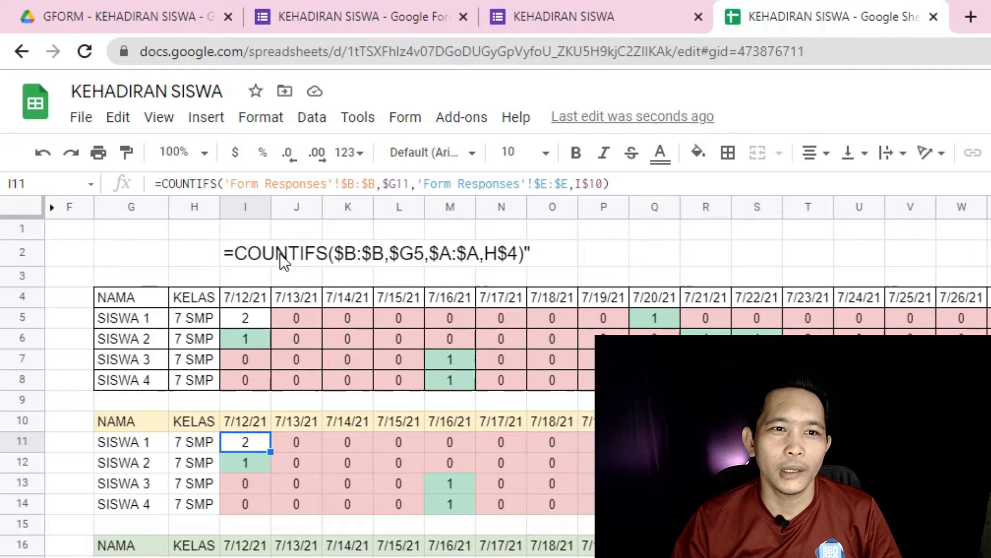
{"action": "left_click", "coordinate": [162, 186]}
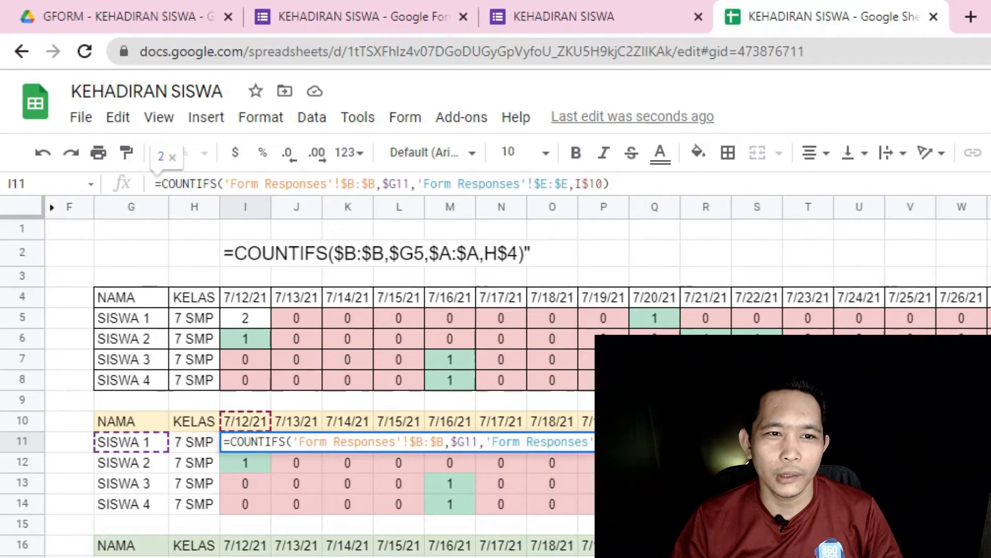
{"action": "type", "text": "ARRA"}
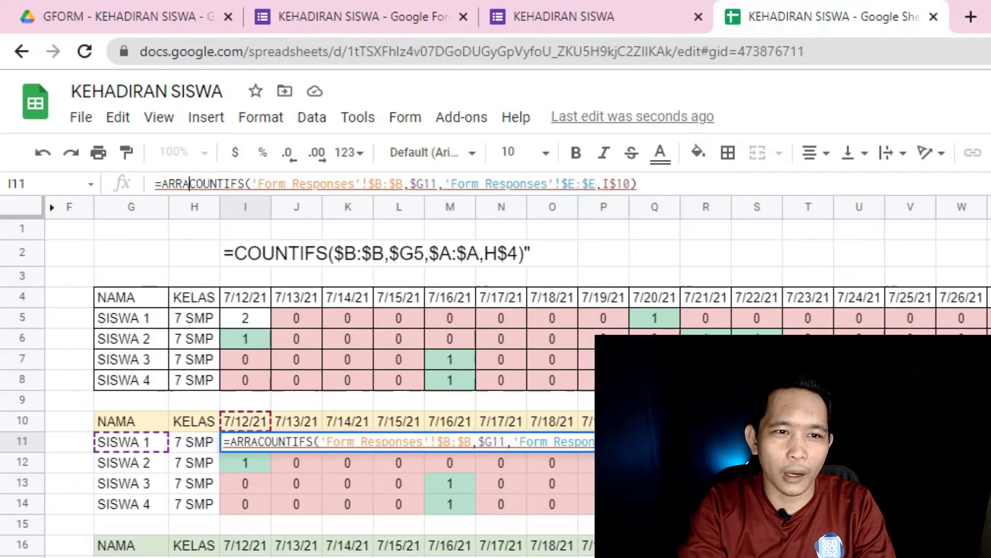
{"action": "type", "text": "YFORMULA"}
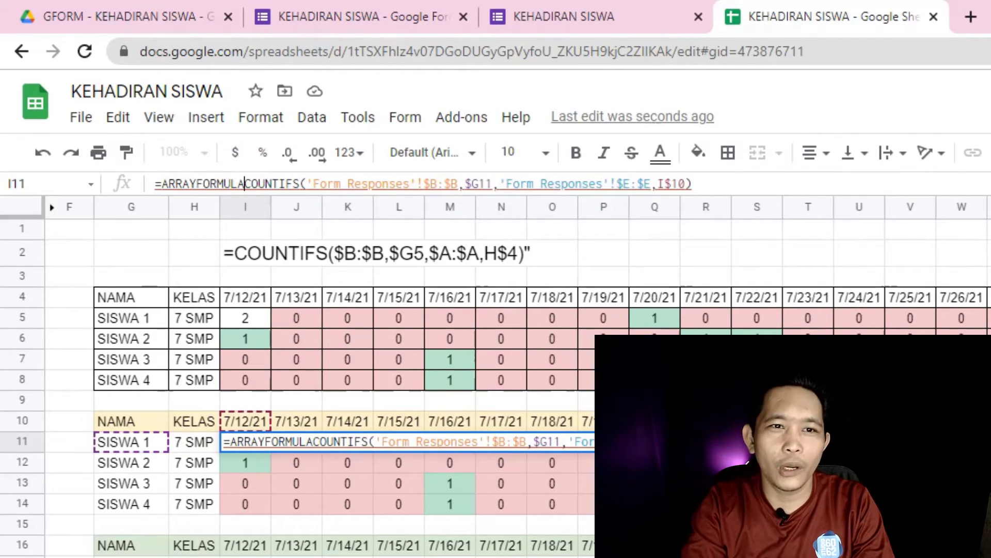
{"action": "type", "text": "("}
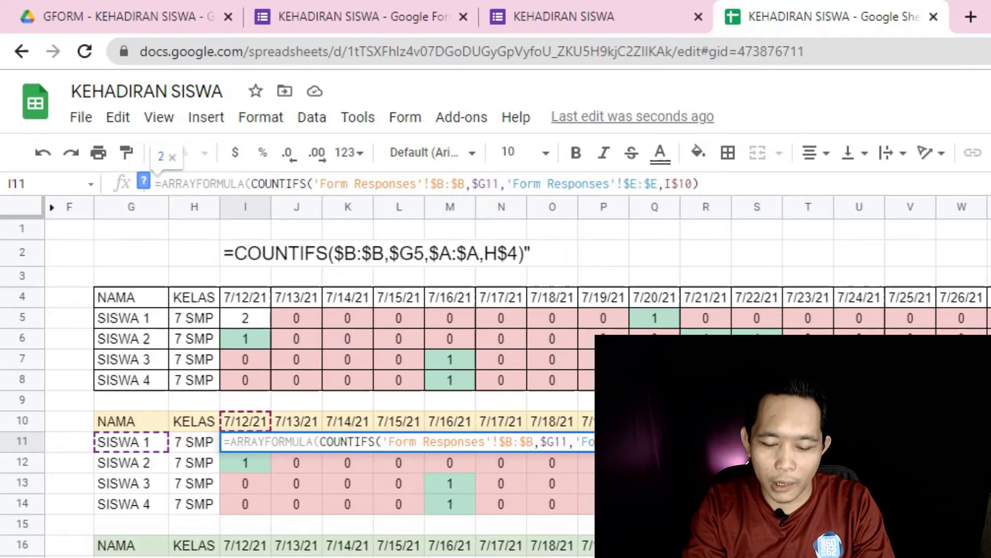
{"action": "type", "text": "IF"}
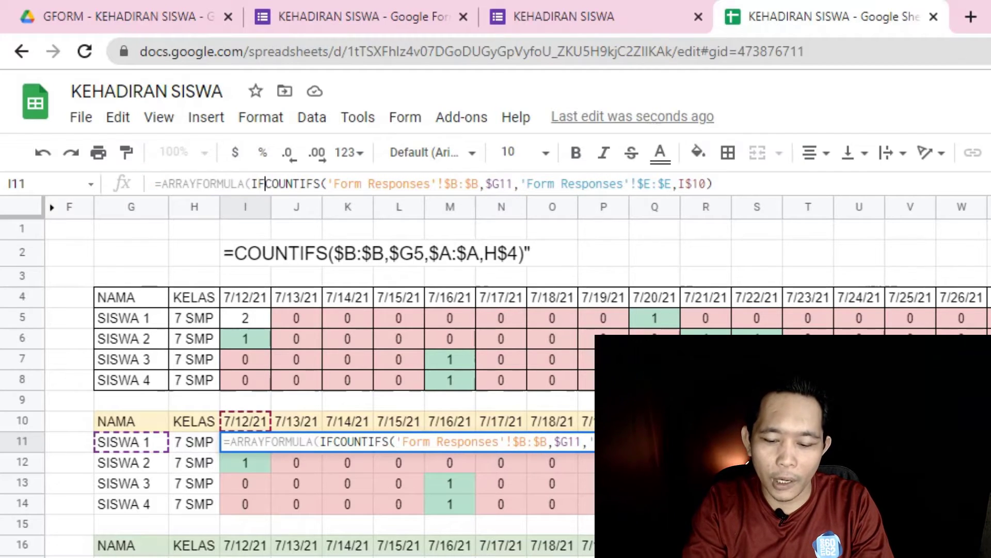
{"action": "type", "text": "("}
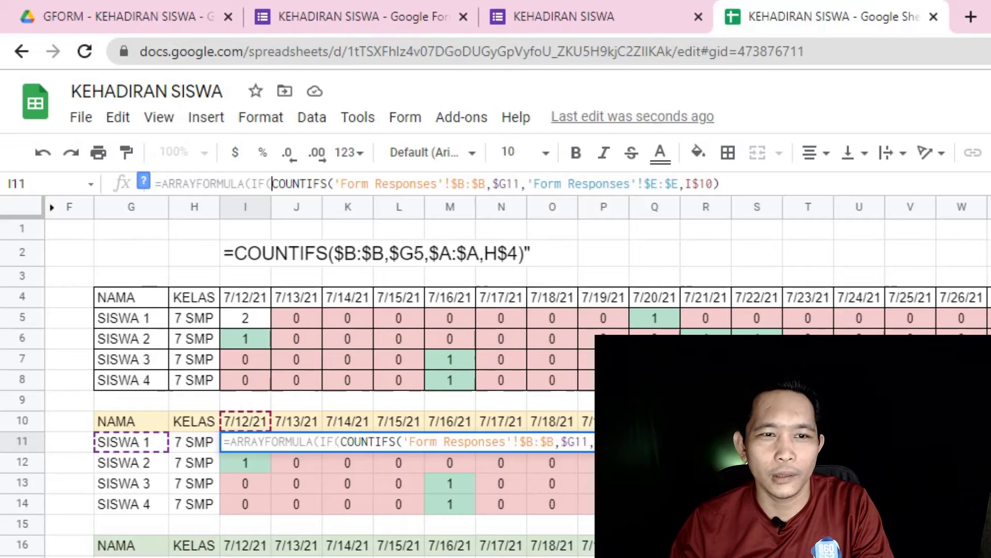
Complete the I11 formula with the condition >=1 after COUNTIFS, returning 1 if true and 0 if false
{"action": "left_click", "coordinate": [747, 184]}
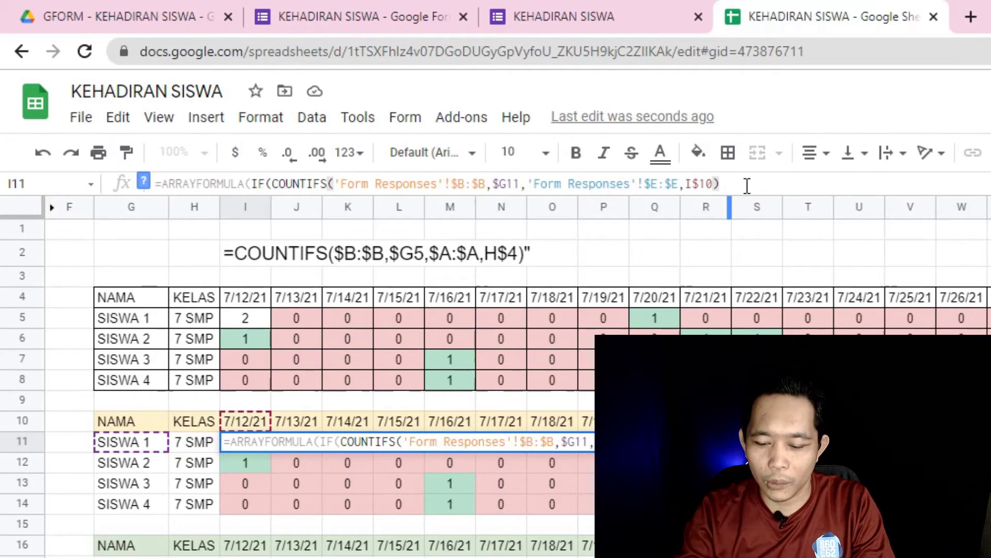
{"action": "type", "text": ">"}
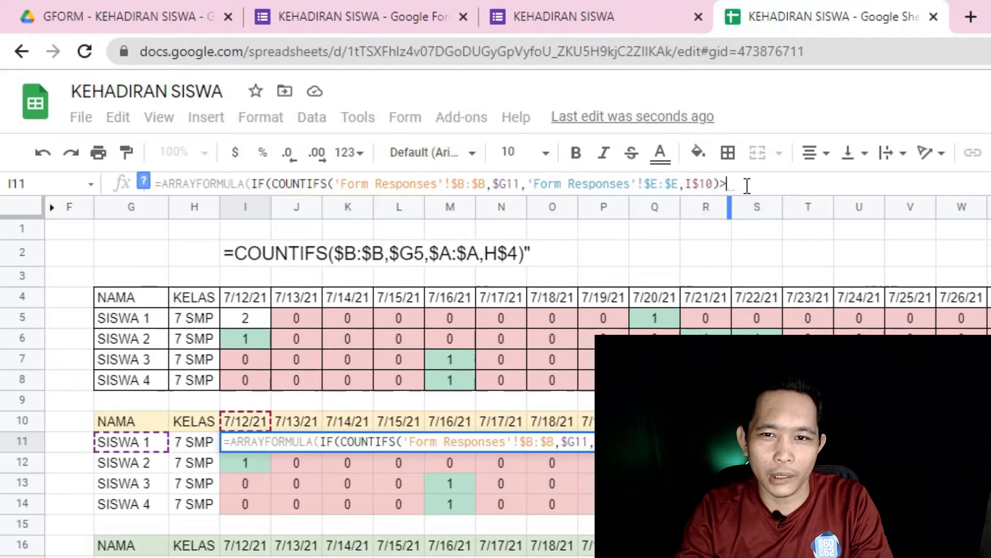
{"action": "type", "text": "="}
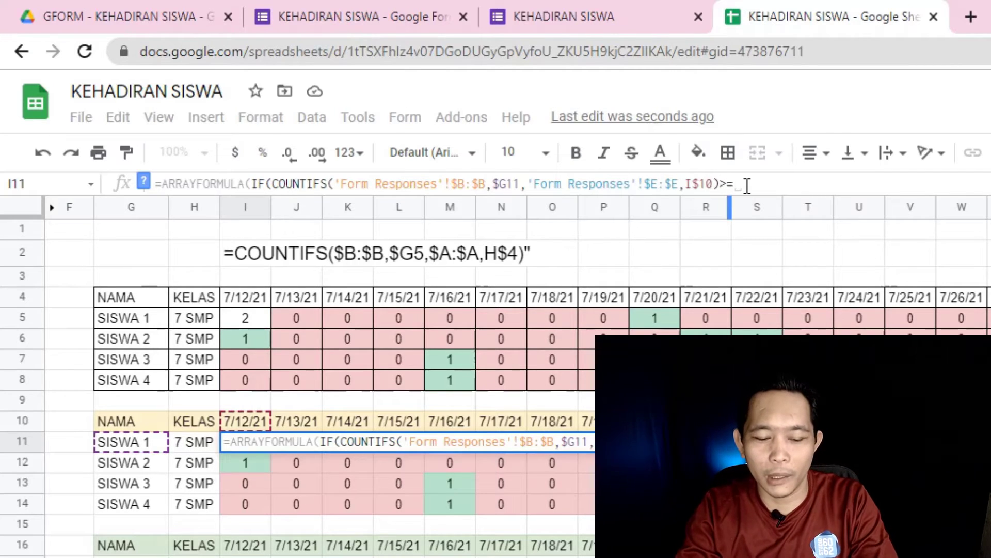
{"action": "type", "text": "1"}
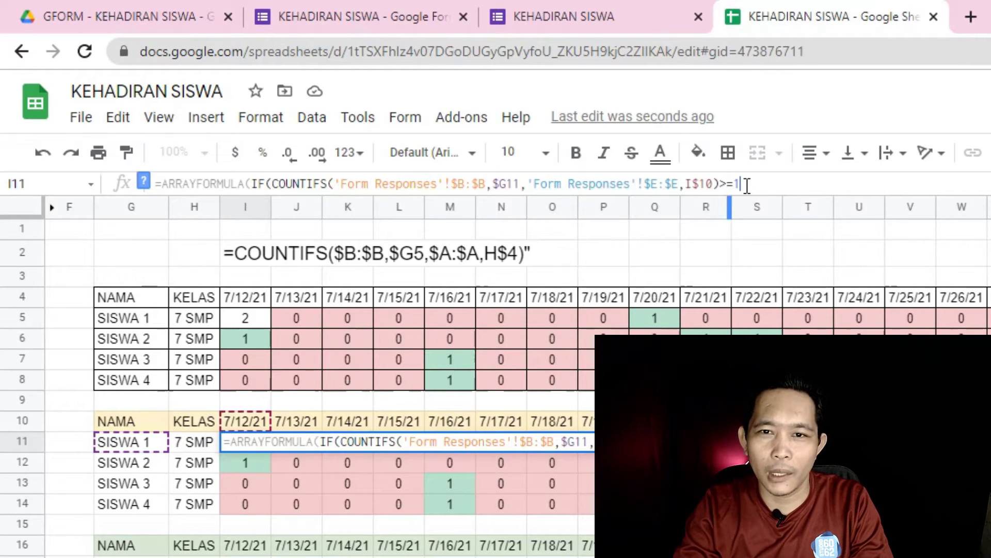
{"action": "type", "text": ",1"}
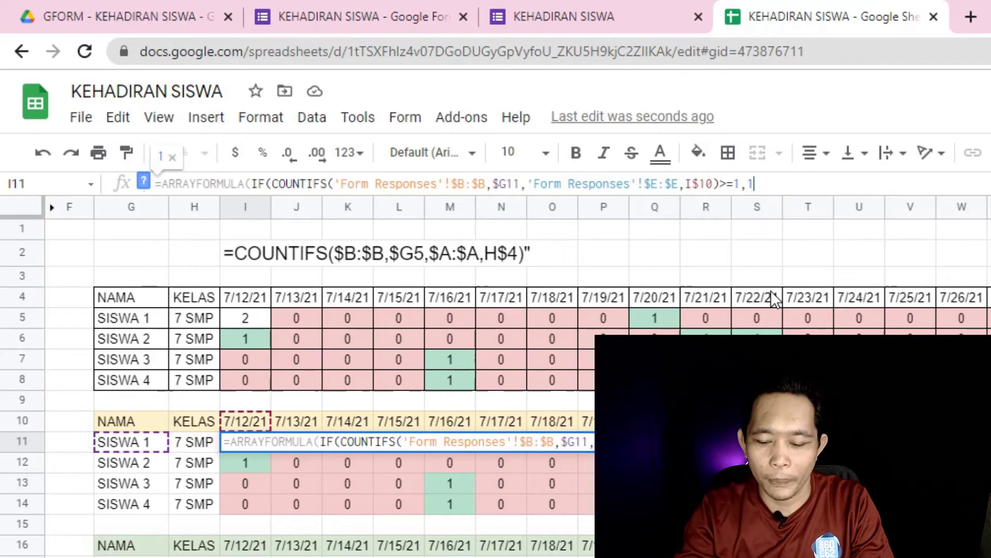
{"action": "type", "text": ","}
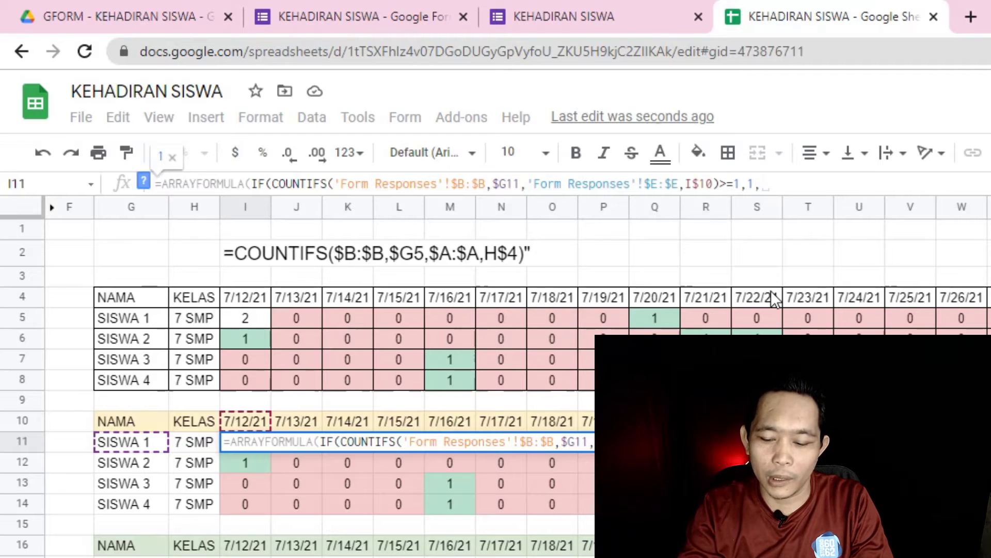
{"action": "type", "text": "0"}
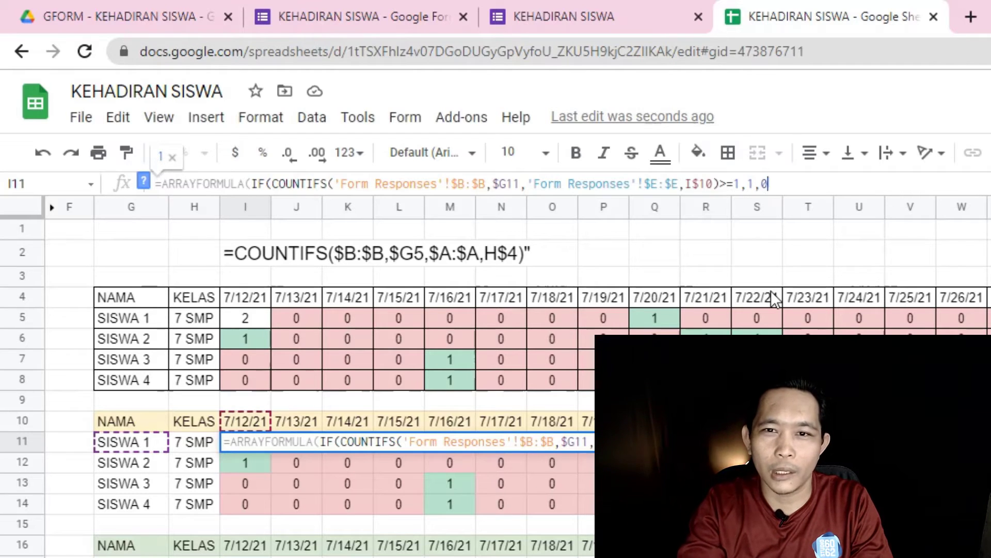
{"action": "type", "text": ")"}
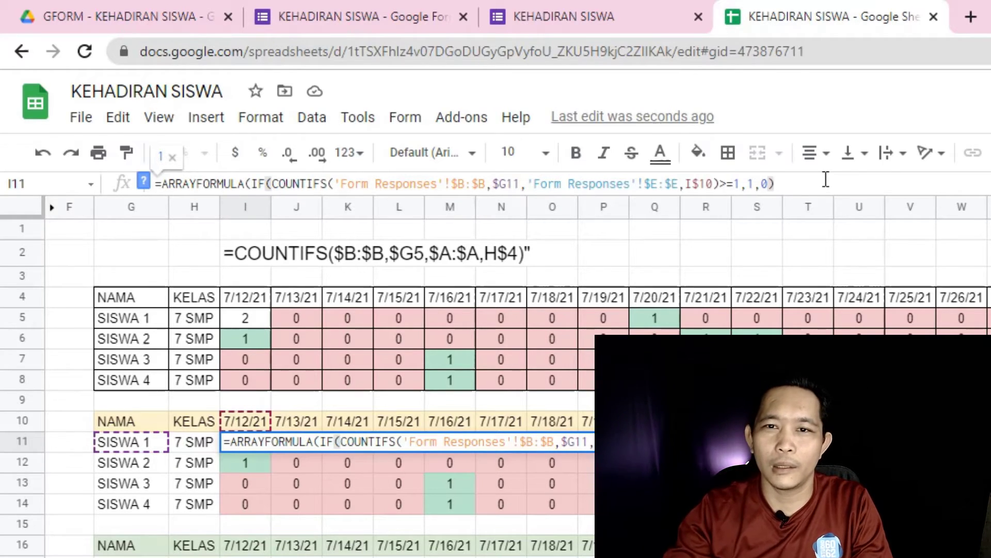
{"action": "key", "text": "Return"}
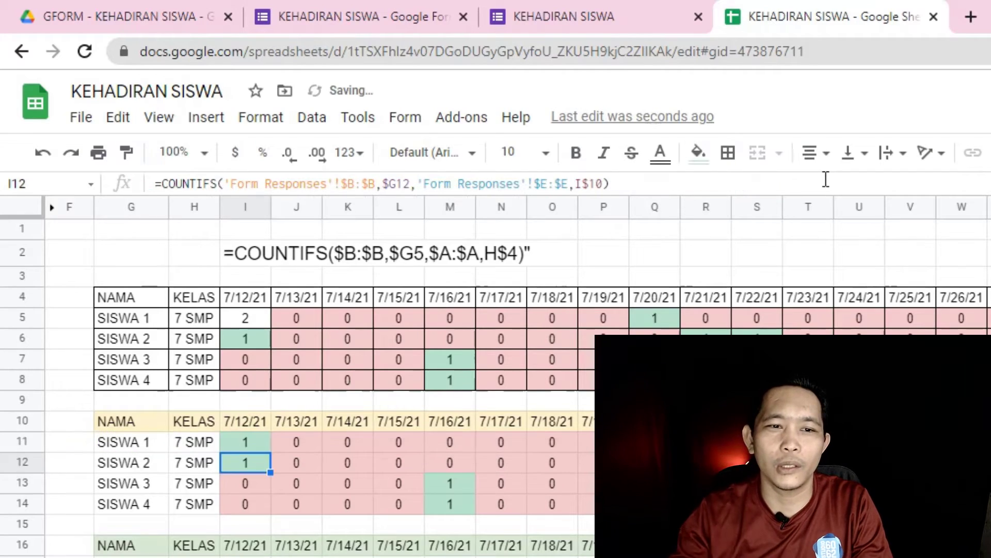
Fill the revised I11 formula over the whole 7 SMP attendance range I11:X14
{"action": "left_click", "coordinate": [247, 444]}
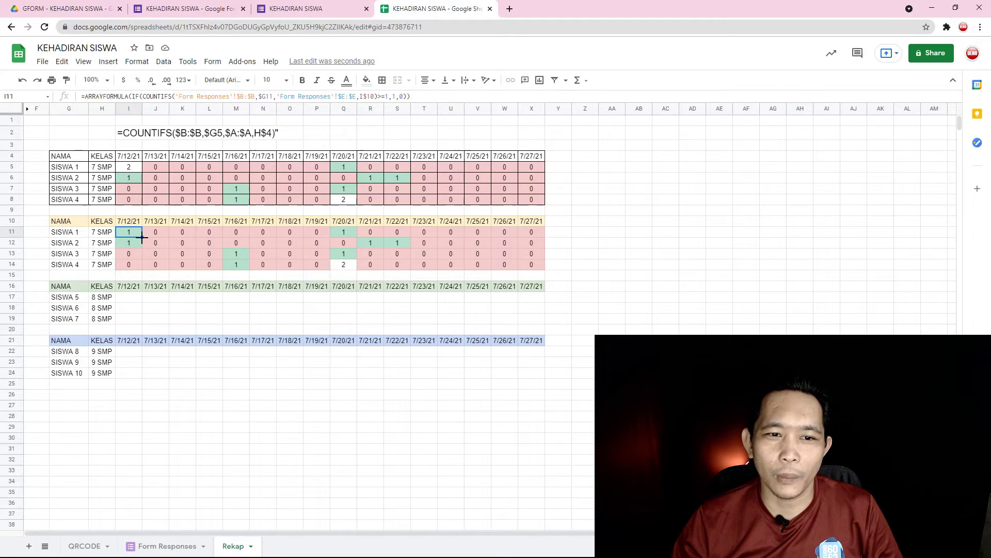
{"action": "left_click_drag", "start_coordinate": [142, 239], "coordinate": [552, 267]}
{"action": "left_click", "coordinate": [607, 297]}
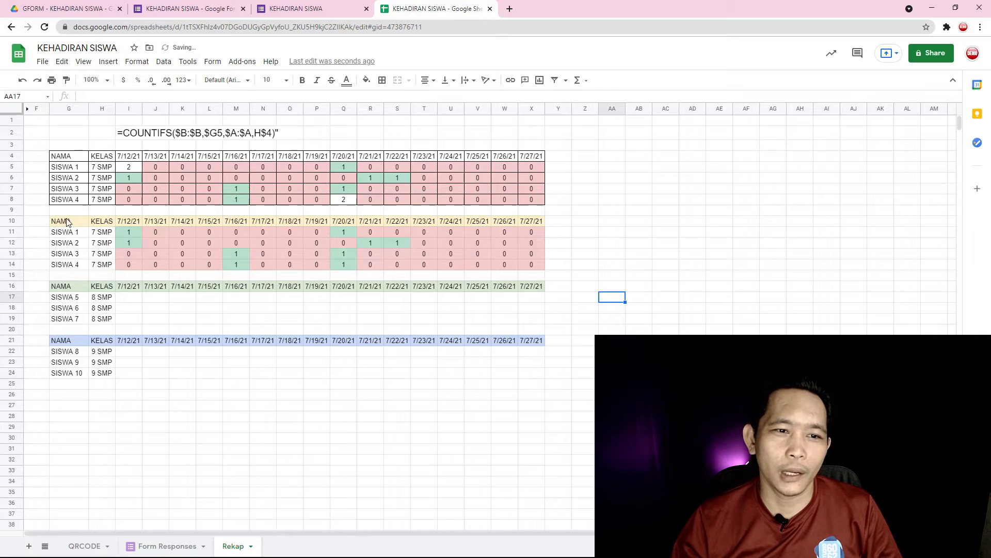
{"action": "left_click_drag", "start_coordinate": [67, 222], "coordinate": [535, 263]}
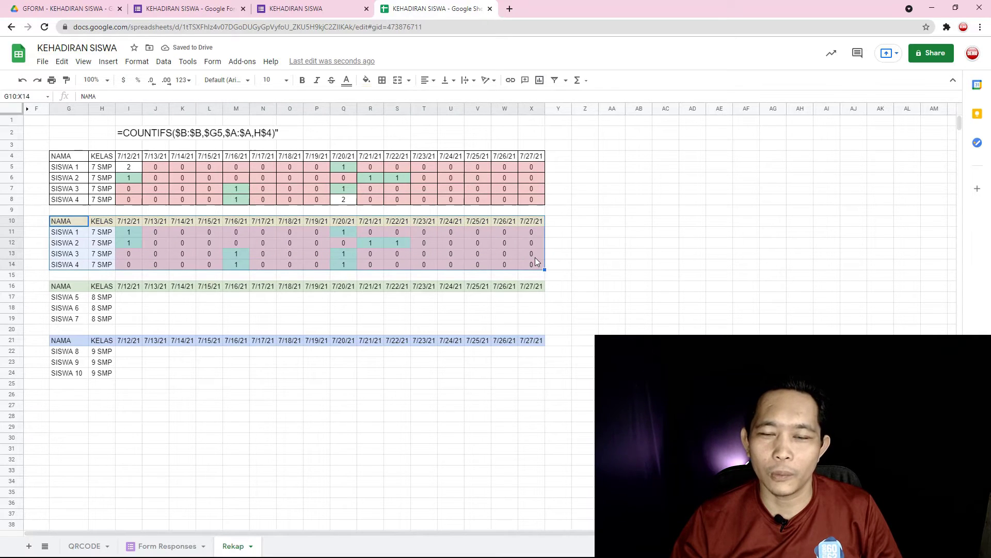
{"action": "left_click", "coordinate": [582, 278]}
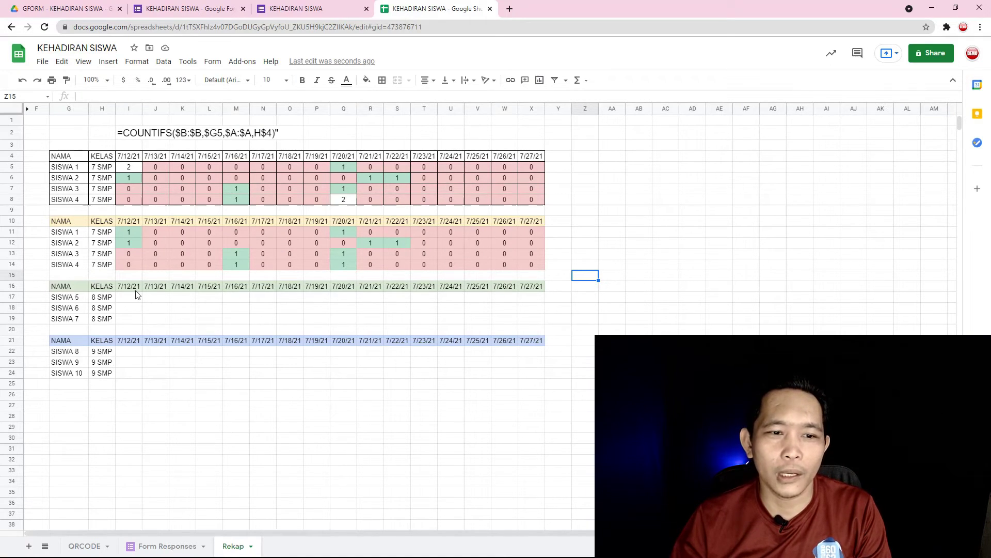
Copy the I11 formula into I17, the 7/12/21 cell of SISWA 5 in the 8 SMP table
{"action": "left_click_drag", "start_coordinate": [61, 286], "coordinate": [532, 319]}
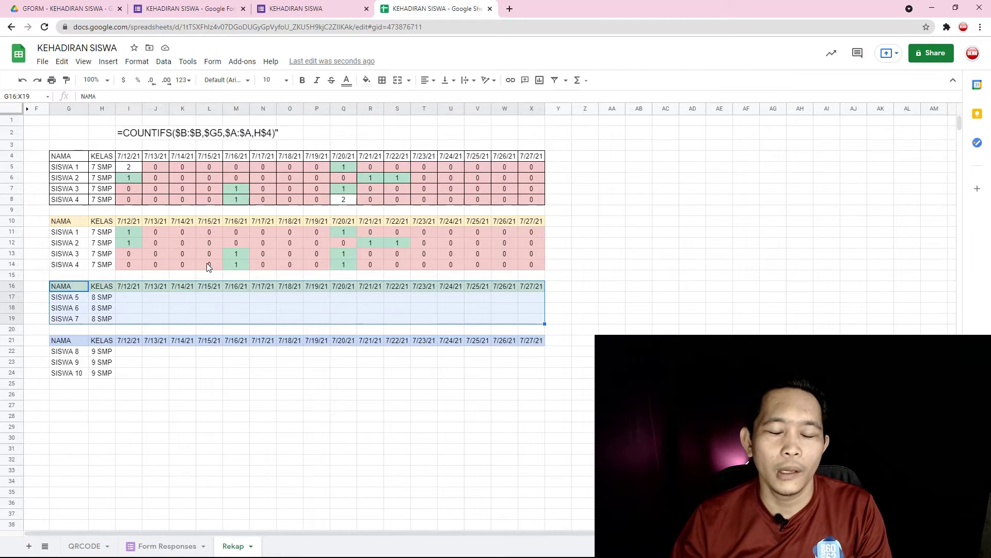
{"action": "left_click", "coordinate": [329, 243]}
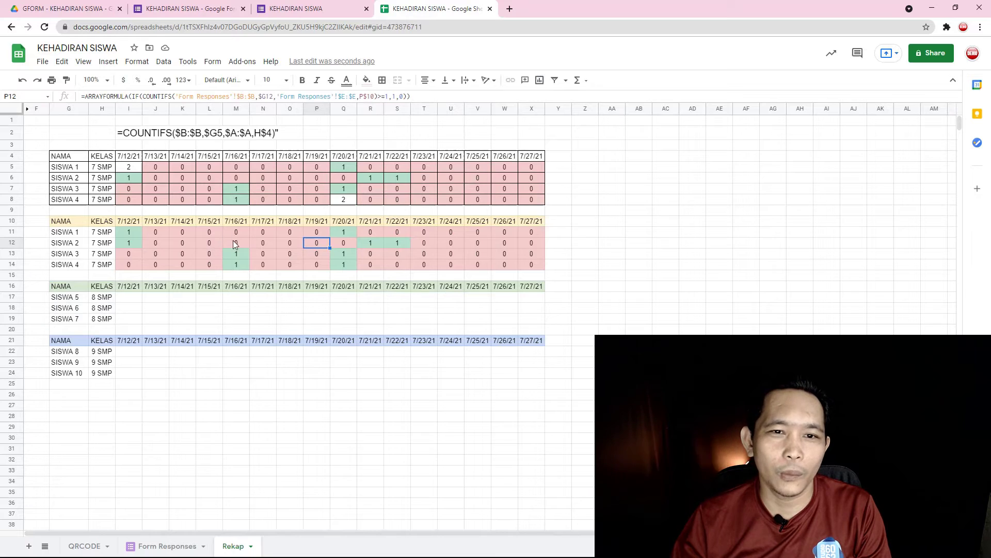
{"action": "left_click", "coordinate": [131, 233]}
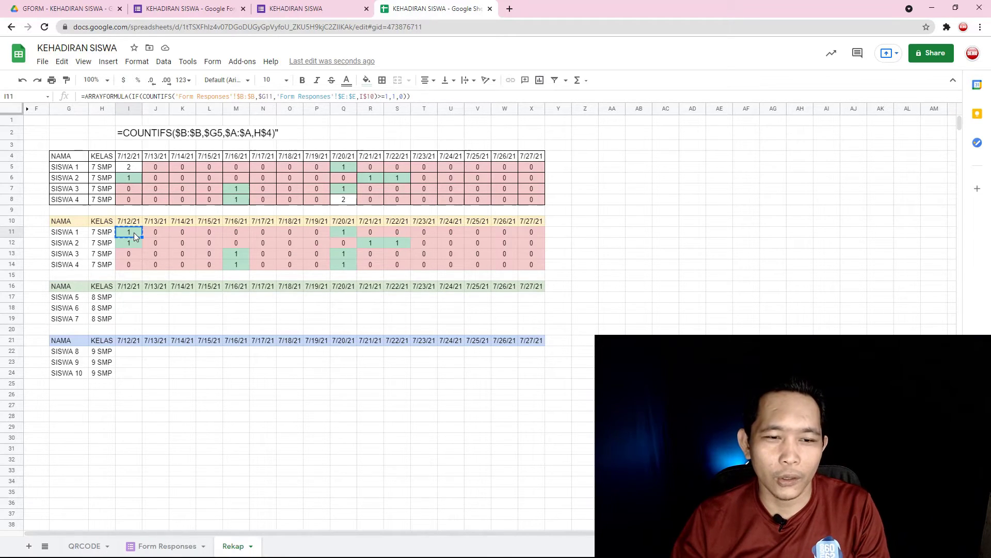
{"action": "key", "text": "ctrl+c"}
{"action": "left_click", "coordinate": [129, 297]}
{"action": "key", "text": "ctrl+v"}
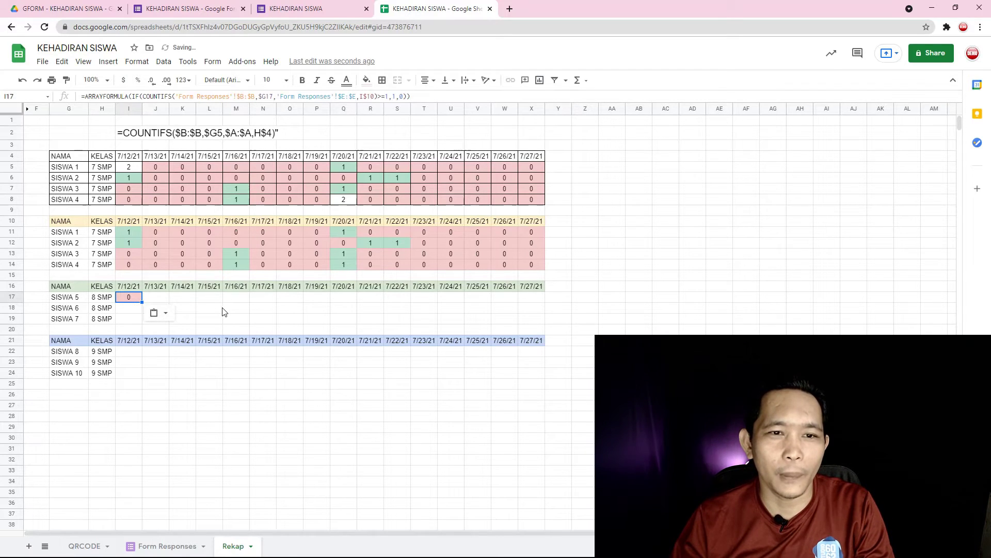
Check the references in the I17 formula and fill it over the 8 SMP attendance range I17:X19
{"action": "double_click", "coordinate": [124, 299]}
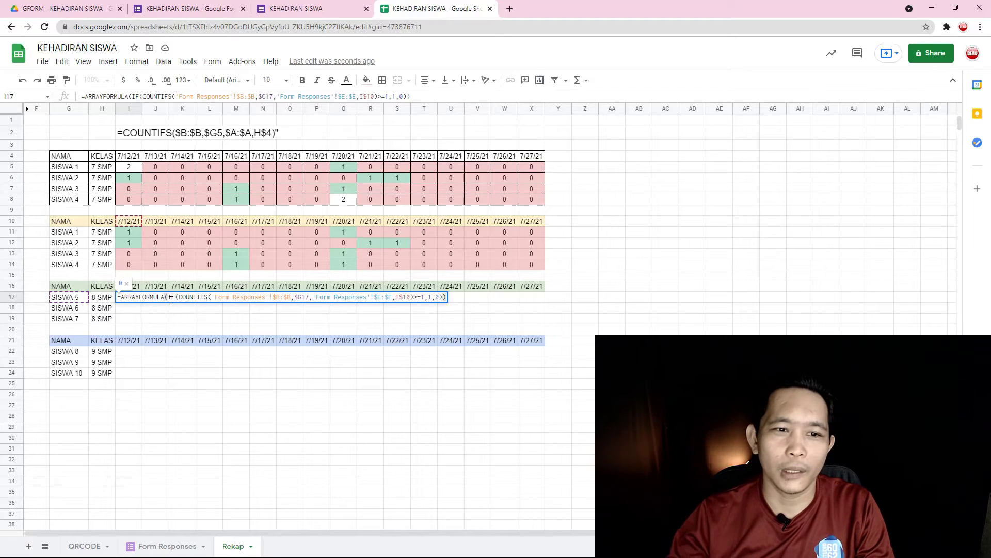
{"action": "key", "text": "Return"}
{"action": "left_click_drag", "start_coordinate": [136, 297], "coordinate": [540, 331]}
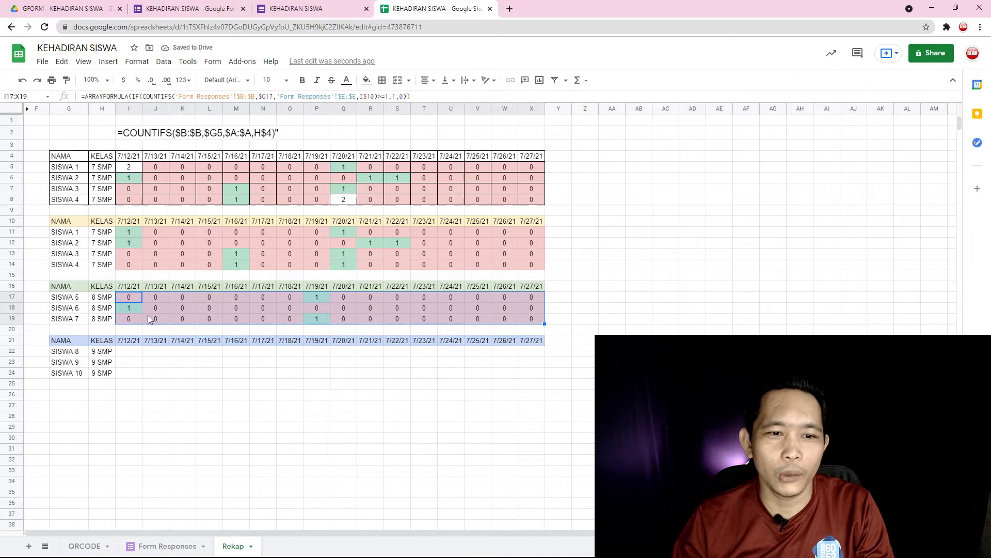
Copy the I17 formula into I22, the 7/12/21 cell of SISWA 8 in the 9 SMP table
{"action": "left_click", "coordinate": [134, 298]}
{"action": "key", "text": "ctrl+c"}
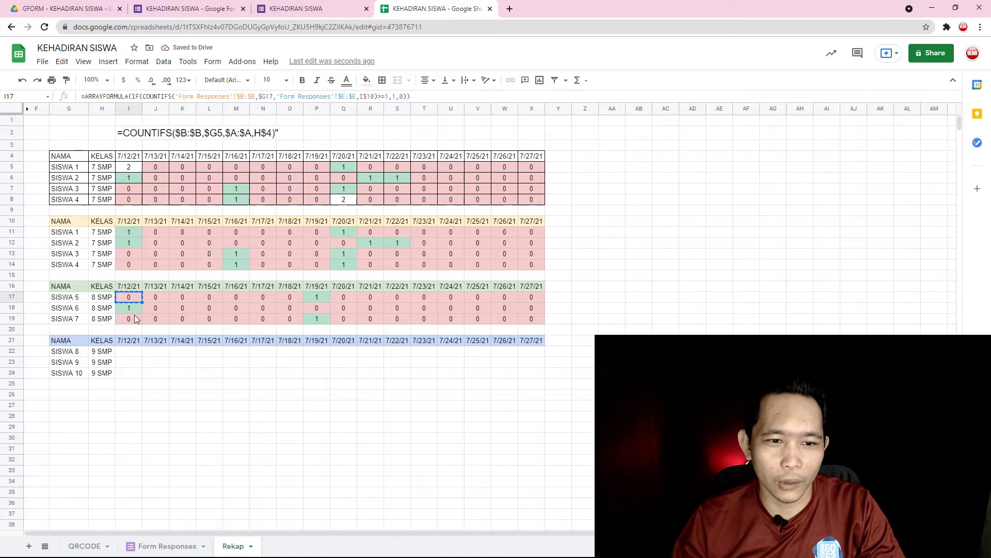
{"action": "left_click", "coordinate": [133, 354]}
{"action": "key", "text": "ctrl+v"}
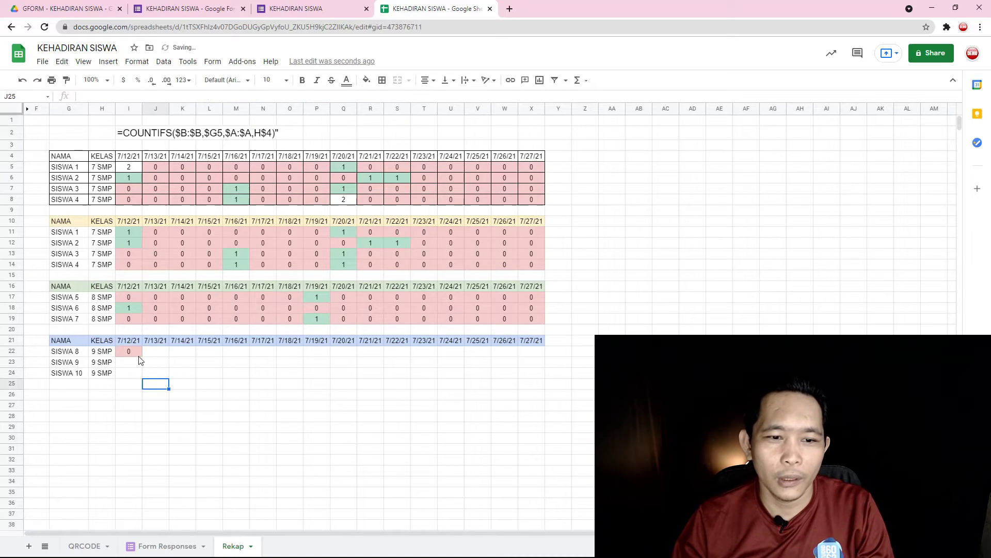
Fill the I22 formula over the whole 9 SMP attendance range I22:X24
{"action": "left_click_drag", "start_coordinate": [143, 357], "coordinate": [545, 388]}
{"action": "left_click", "coordinate": [666, 416]}
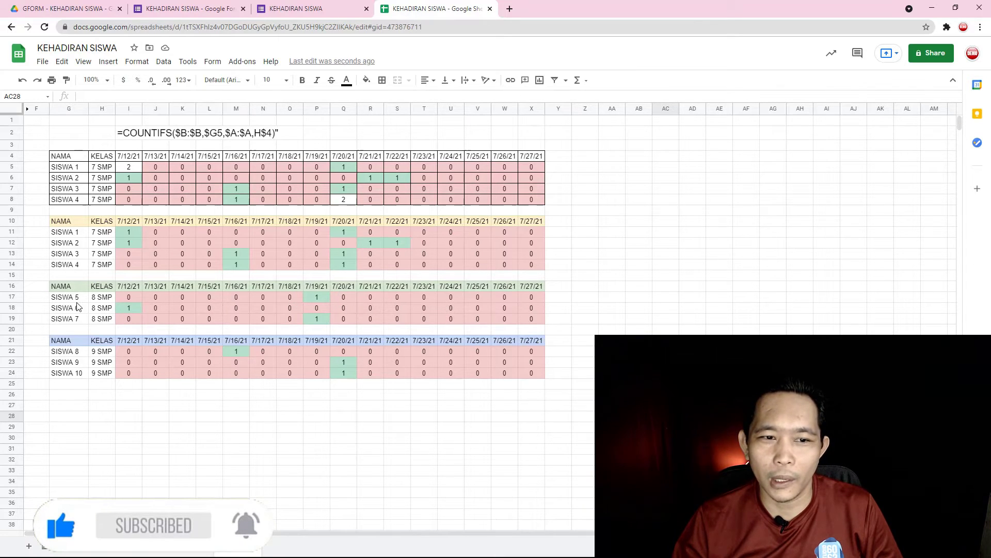
Submit a KEHADIRAN SISWA form response for SISWA 5, class 8 SMP, HADIR, and check the student's 7/20/21 cell on the Rekap sheet
{"action": "left_click", "coordinate": [310, 9]}
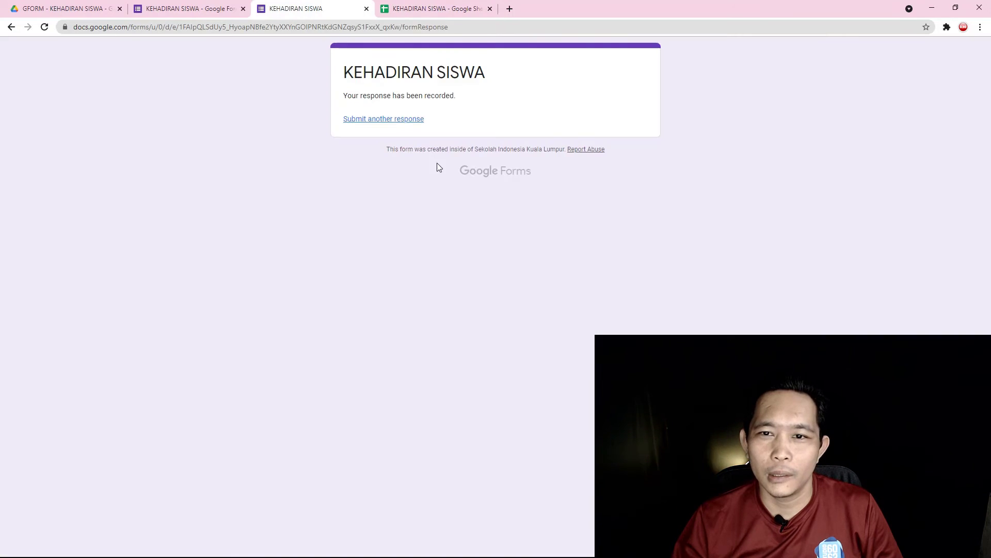
{"action": "left_click", "coordinate": [404, 119]}
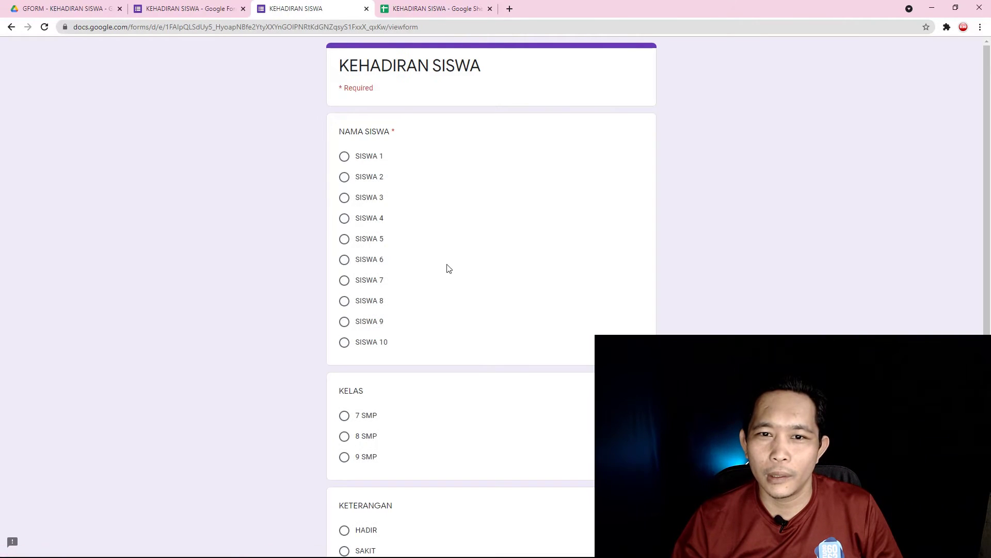
{"action": "left_click", "coordinate": [344, 239]}
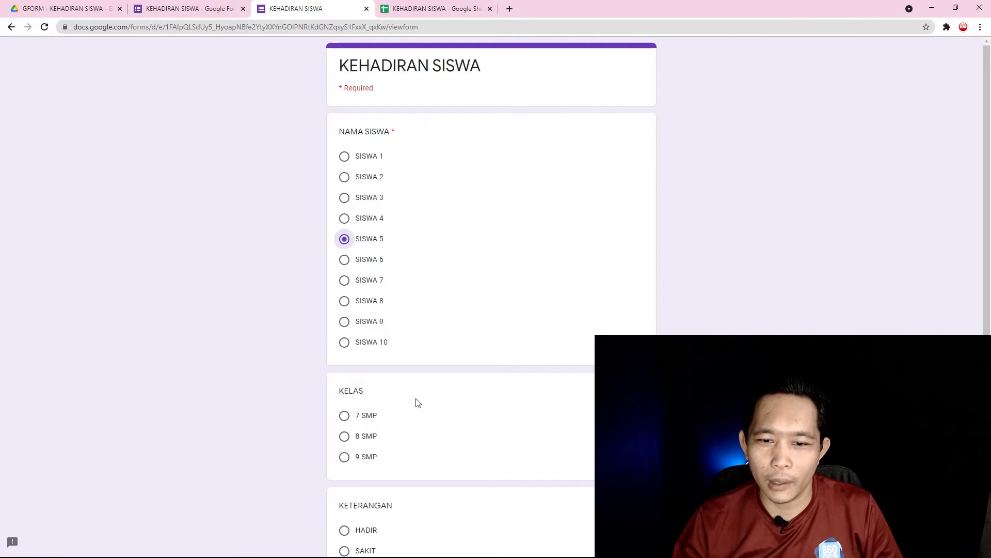
{"action": "left_click", "coordinate": [344, 436]}
{"action": "scroll", "coordinate": [420, 400], "scroll_direction": "down", "scroll_amount": 3}
{"action": "left_click", "coordinate": [344, 385]}
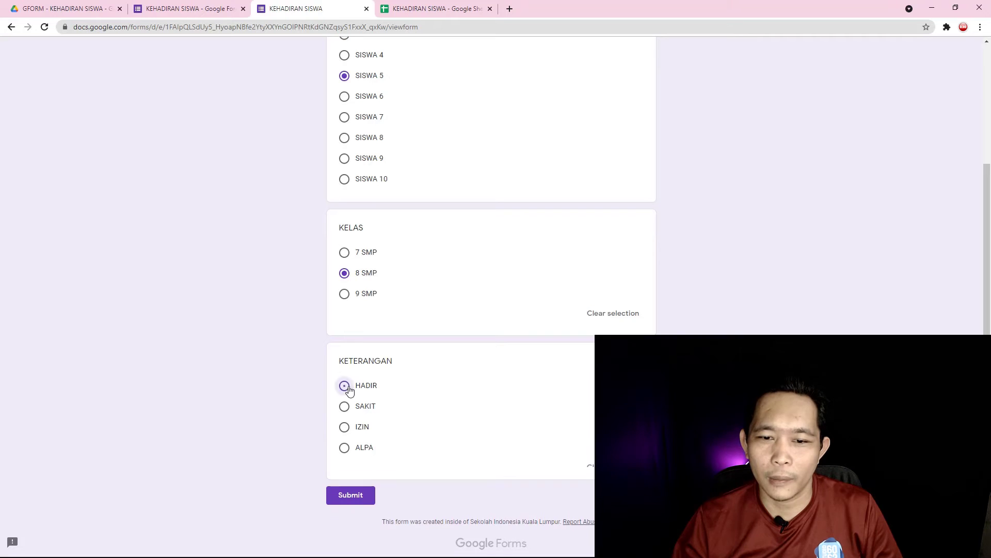
{"action": "left_click", "coordinate": [353, 499]}
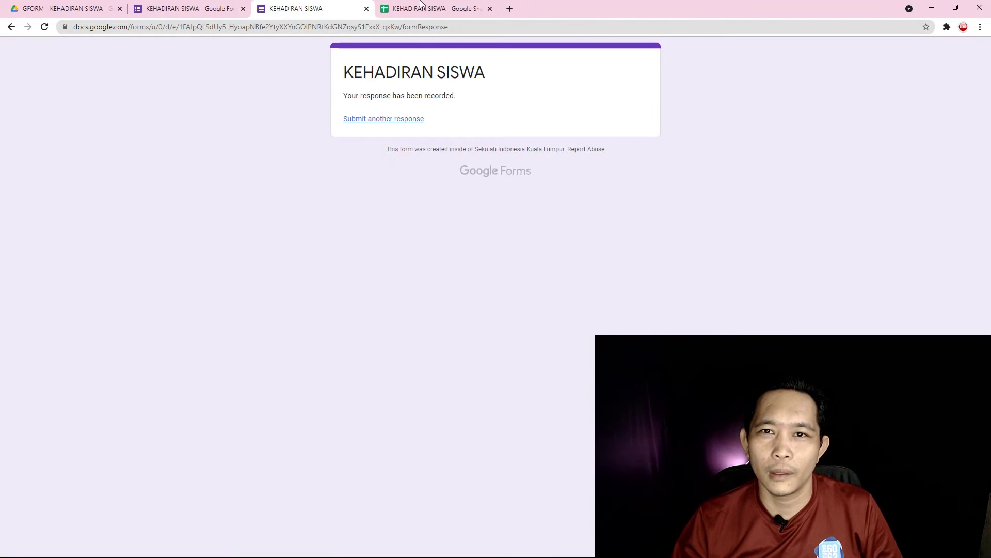
{"action": "left_click", "coordinate": [421, 4]}
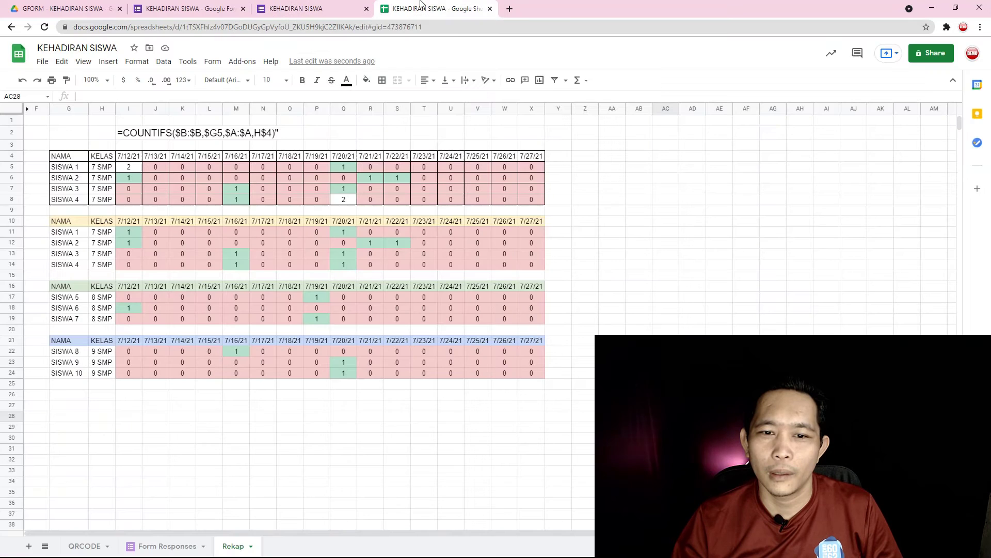
{"action": "left_click", "coordinate": [346, 298]}
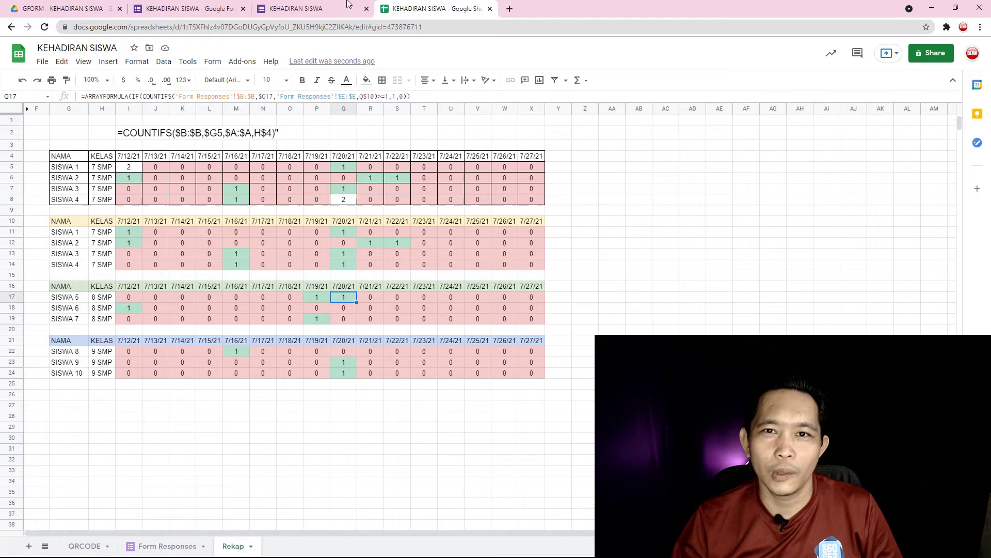
Submit another form response for SISWA 2, class 7 SMP, HADIR, and check the student's 7/20/21 cell in the yellow-headed Rekap table
{"action": "left_click", "coordinate": [330, 10]}
{"action": "left_click", "coordinate": [376, 118]}
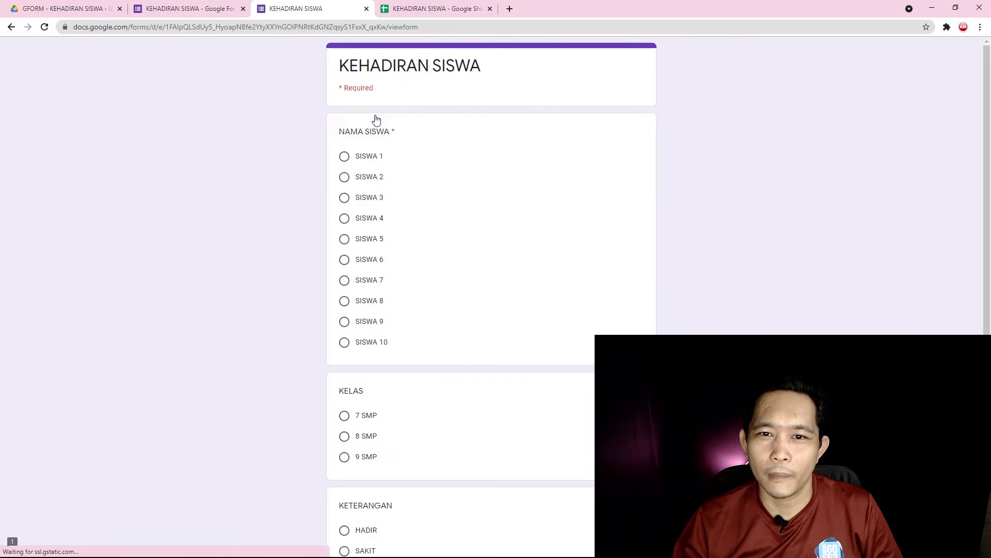
{"action": "left_click", "coordinate": [344, 176]}
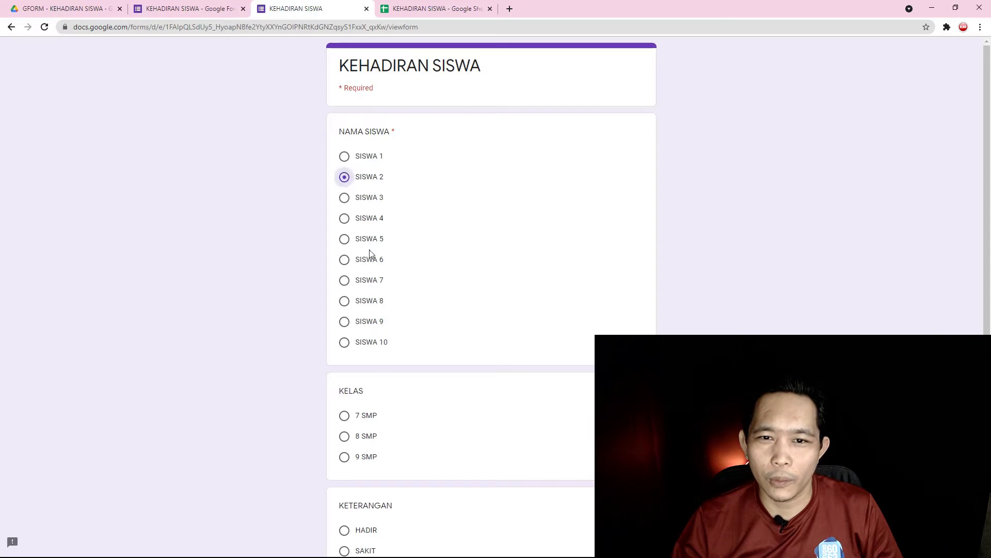
{"action": "left_click", "coordinate": [343, 416]}
{"action": "scroll", "coordinate": [397, 378], "scroll_direction": "down", "scroll_amount": 1}
{"action": "scroll", "coordinate": [397, 378], "scroll_direction": "down", "scroll_amount": 1}
{"action": "left_click", "coordinate": [345, 444]}
{"action": "scroll", "coordinate": [346, 446], "scroll_direction": "down", "scroll_amount": 2}
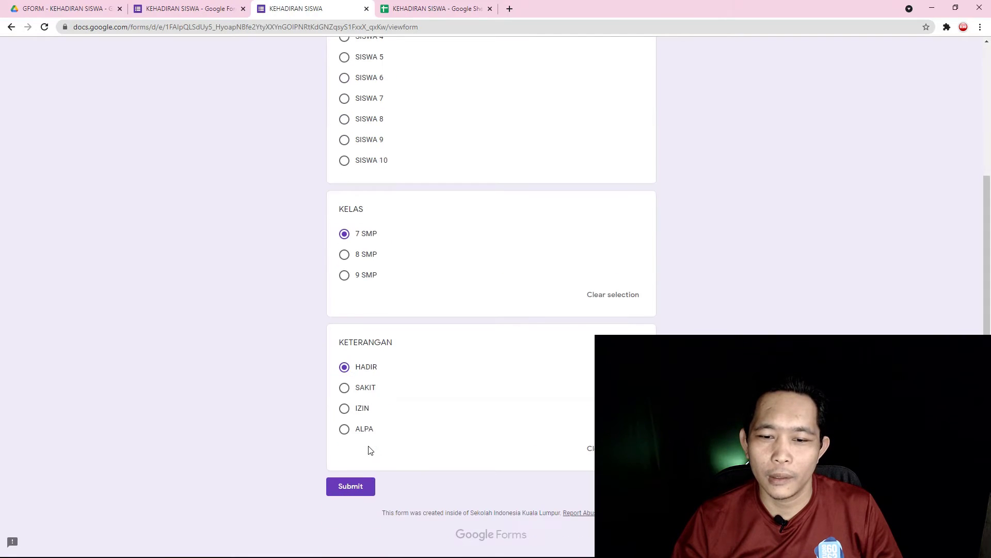
{"action": "left_click", "coordinate": [356, 486]}
{"action": "left_click", "coordinate": [435, 8]}
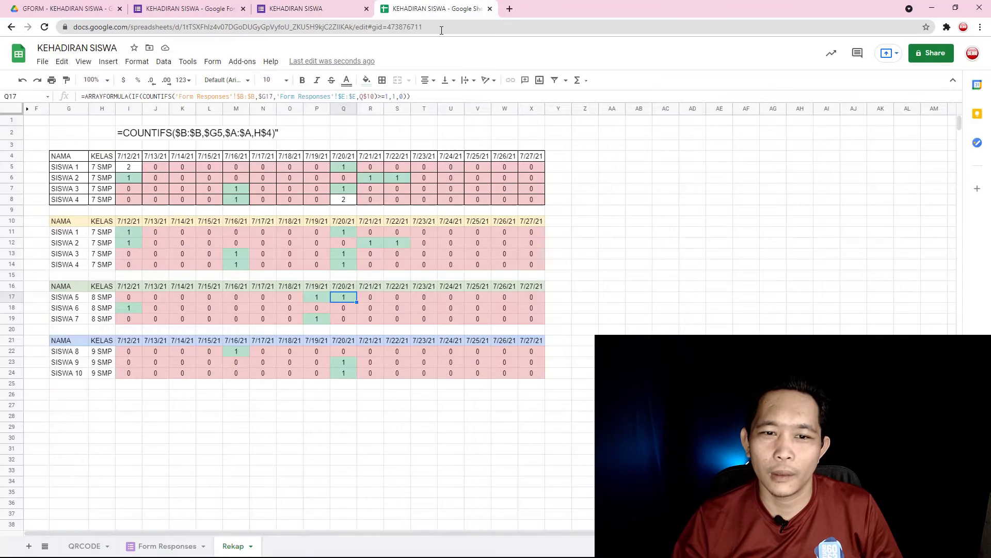
{"action": "left_click", "coordinate": [351, 246]}
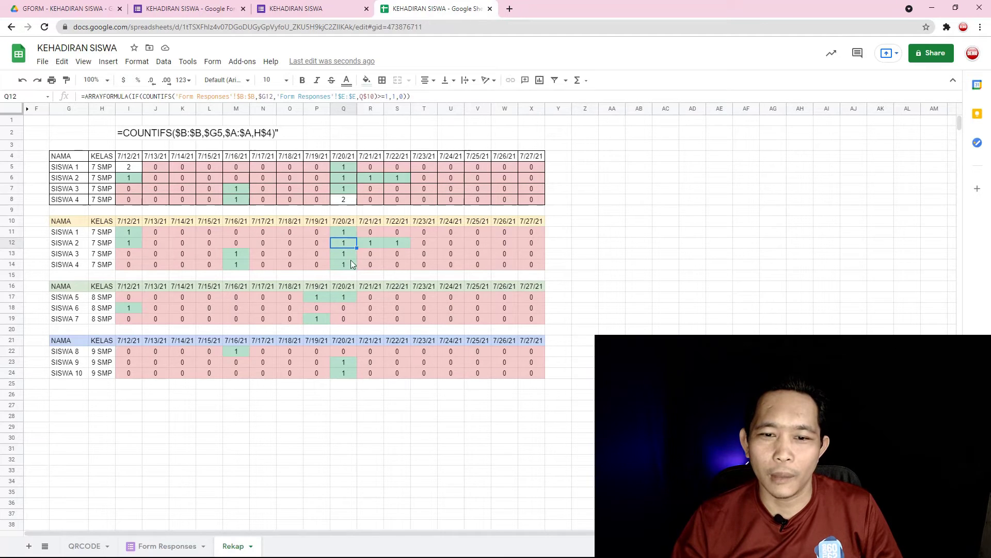
Start a new form response for SISWA 8 and look up the student's class in the Rekap tables
{"action": "left_click", "coordinate": [73, 354]}
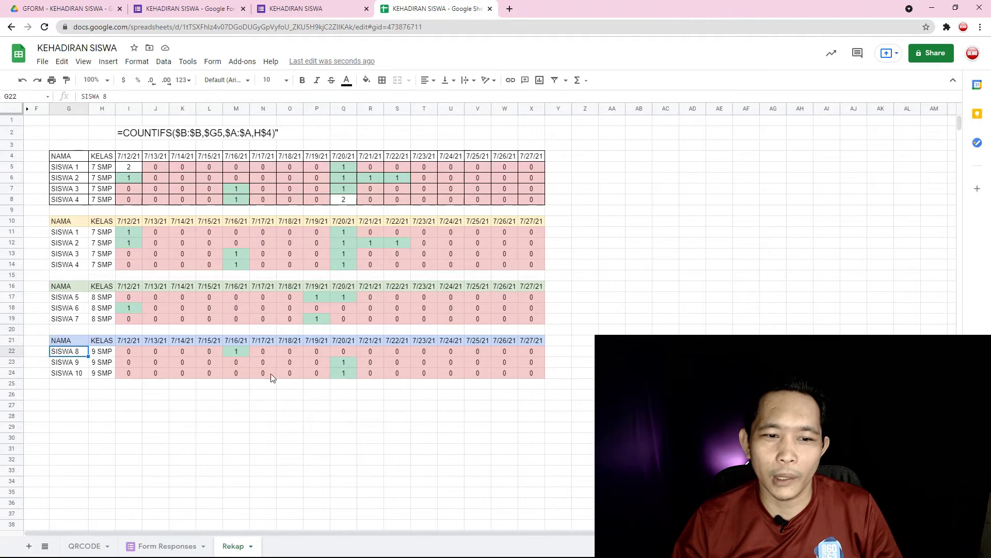
{"action": "left_click", "coordinate": [345, 349]}
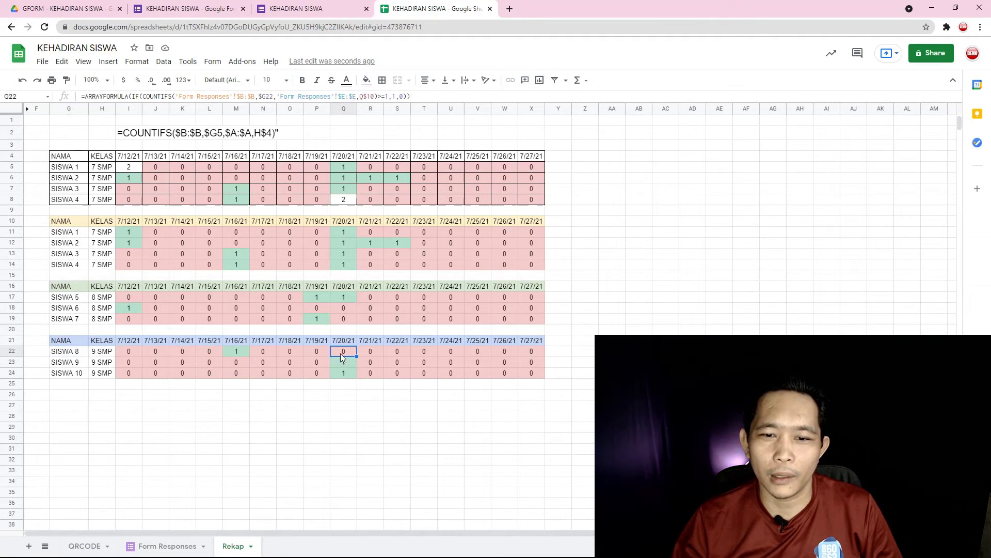
{"action": "left_click", "coordinate": [307, 5]}
{"action": "left_click", "coordinate": [374, 121]}
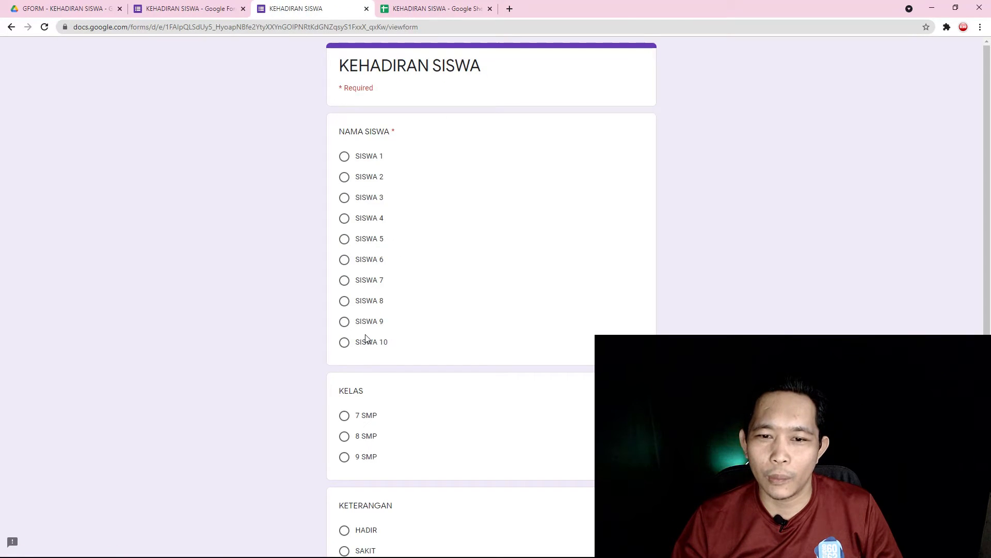
{"action": "left_click", "coordinate": [418, 5]}
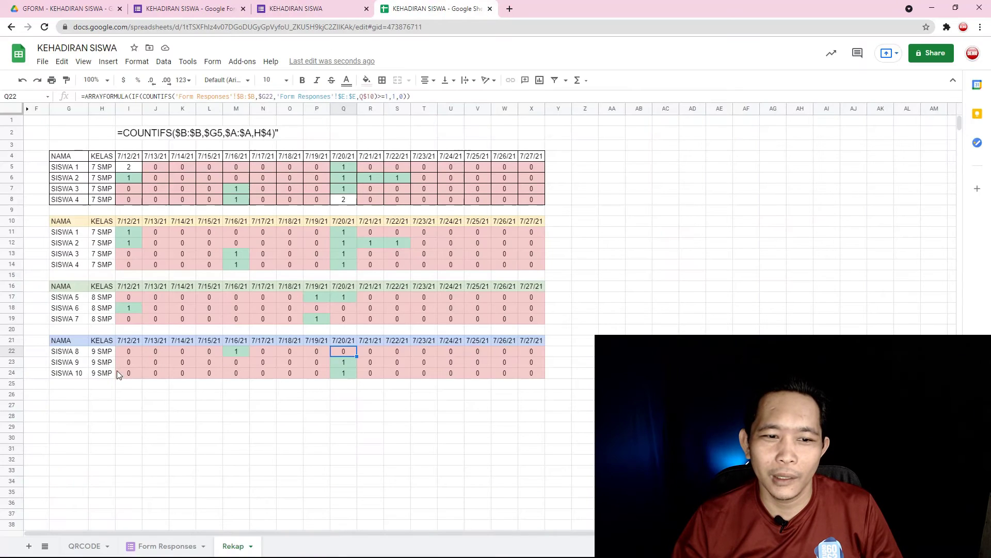
{"action": "left_click", "coordinate": [312, 7]}
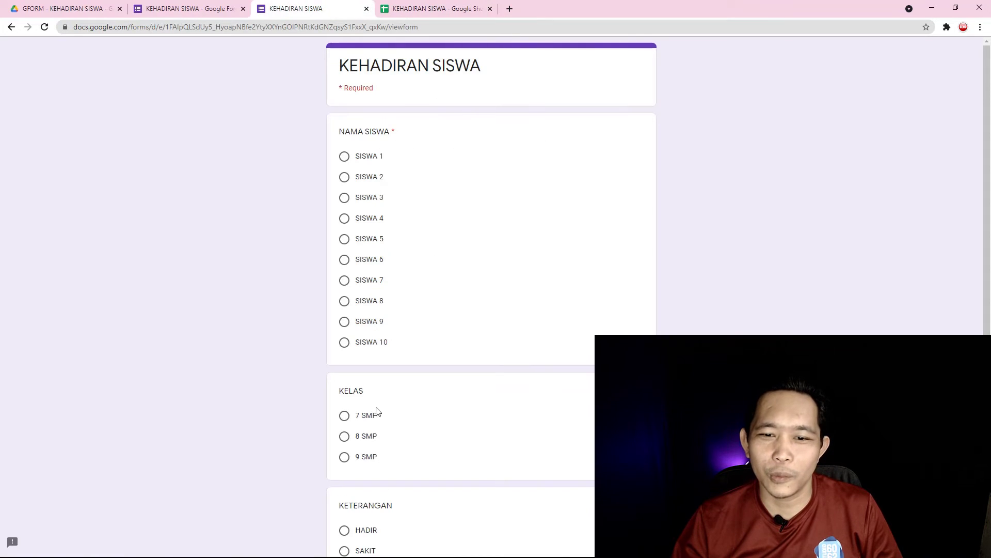
{"action": "left_click", "coordinate": [344, 301]}
{"action": "scroll", "coordinate": [432, 301], "scroll_direction": "down", "scroll_amount": 2}
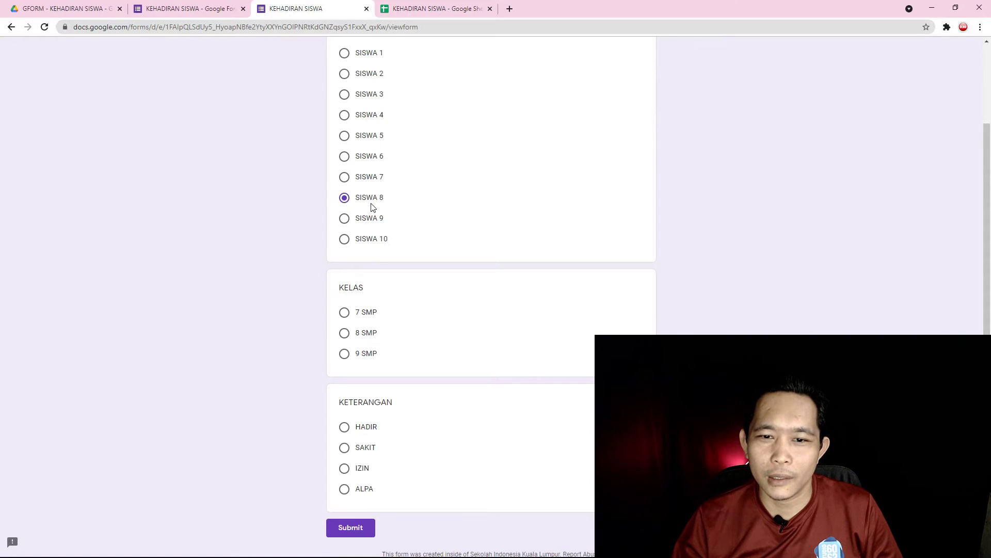
{"action": "left_click", "coordinate": [415, 4]}
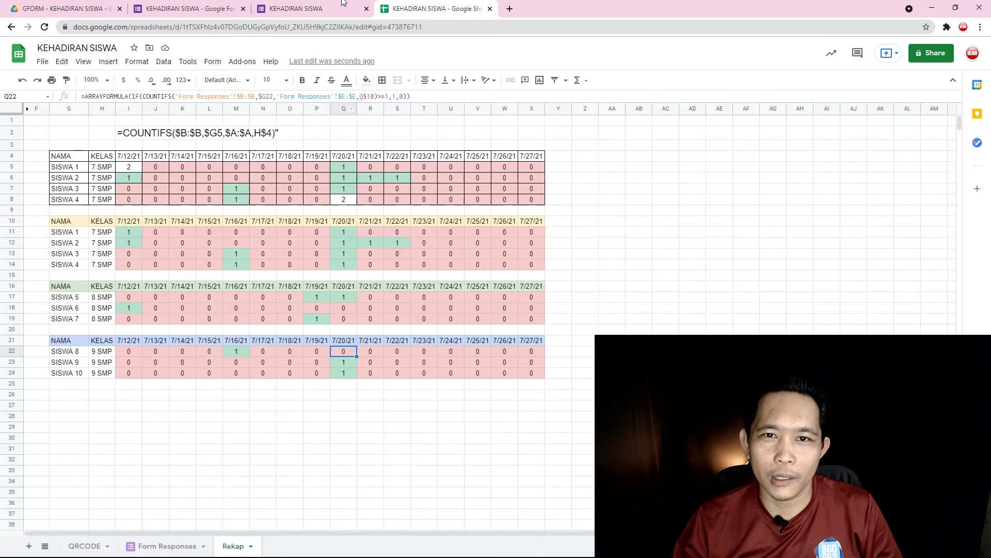
Set the response to class 9 SMP and HADIR, submit it, and return to the Rekap sheet to check SISWA 8's attendance
{"action": "left_click", "coordinate": [343, 5]}
{"action": "left_click", "coordinate": [344, 352]}
{"action": "scroll", "coordinate": [445, 347], "scroll_direction": "down", "scroll_amount": 1}
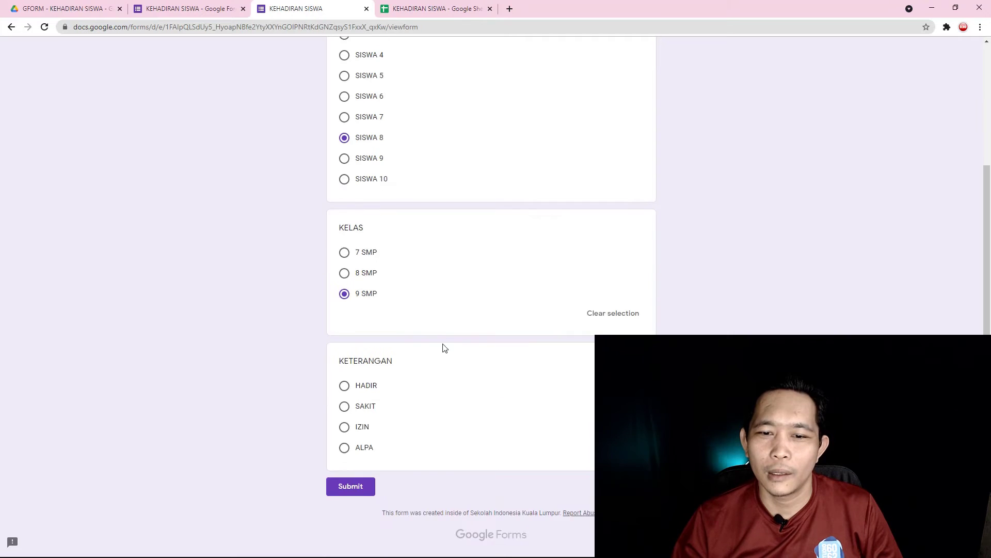
{"action": "left_click", "coordinate": [344, 387]}
{"action": "left_click", "coordinate": [364, 504]}
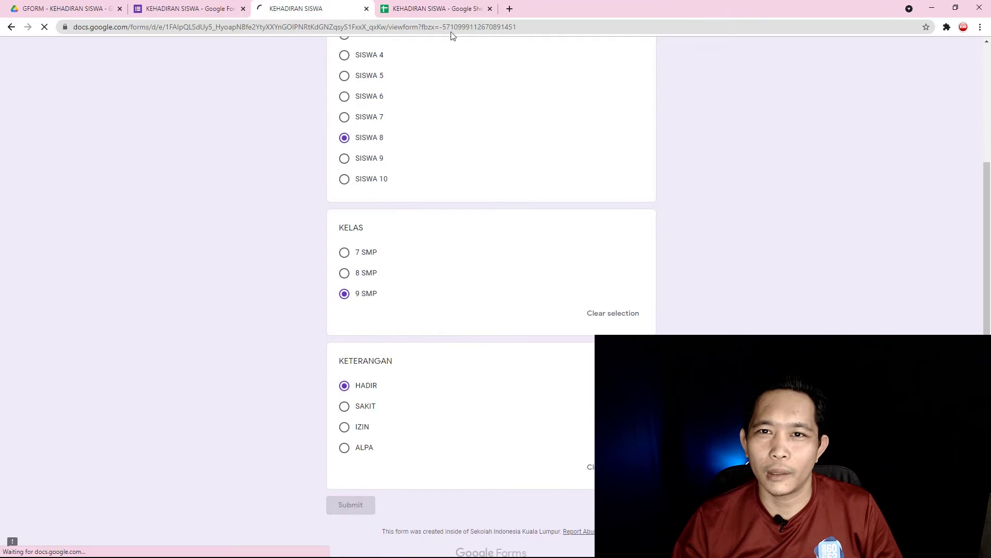
{"action": "left_click", "coordinate": [436, 9]}
{"action": "left_click", "coordinate": [451, 427]}
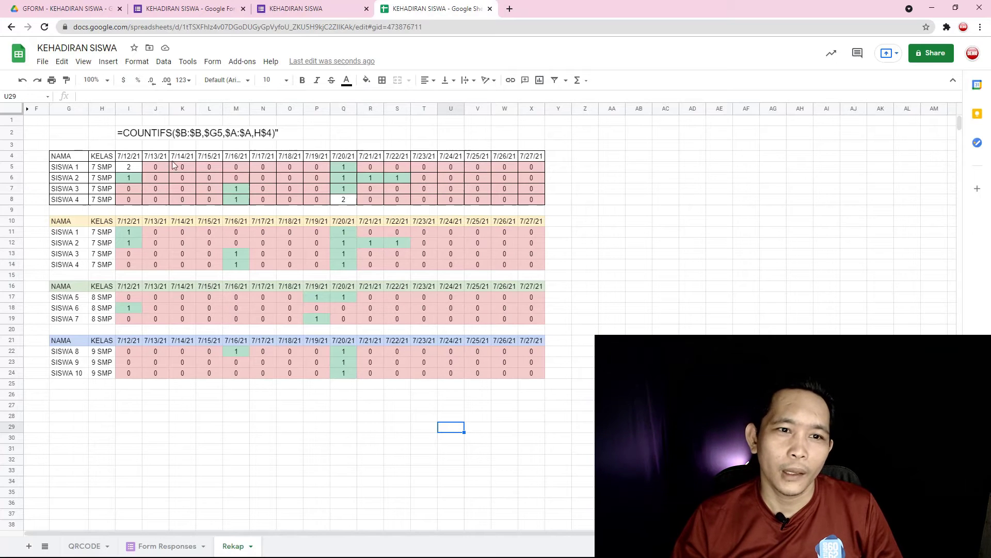
Review the recap tables in G4:X24 and compare them with the entries on the Form Responses sheet
{"action": "mouse_move", "coordinate": [69, 156]}
{"action": "left_mouse_down"}
{"action": "mouse_move", "coordinate": [481, 315]}
{"action": "mouse_move", "coordinate": [521, 374]}
{"action": "left_mouse_up"}
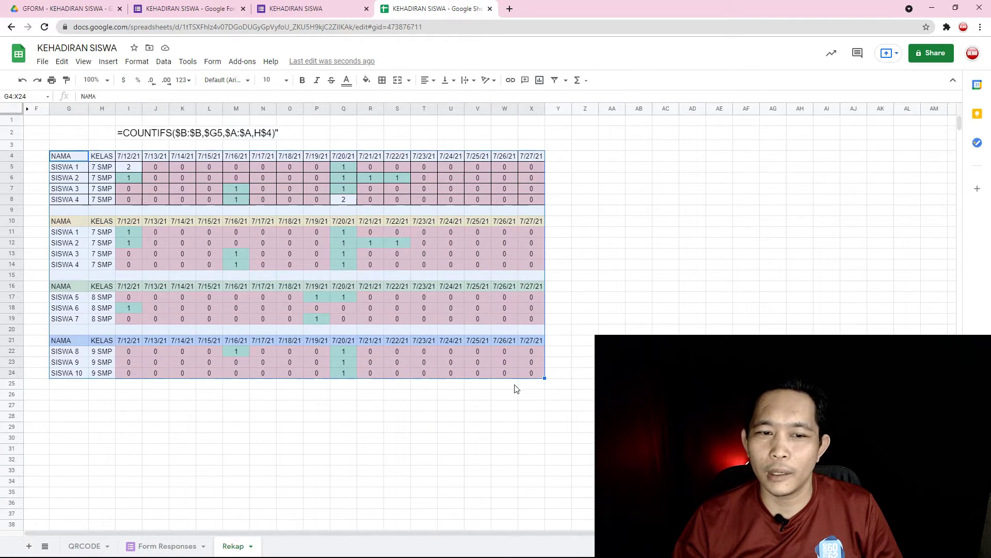
{"action": "left_click", "coordinate": [513, 461]}
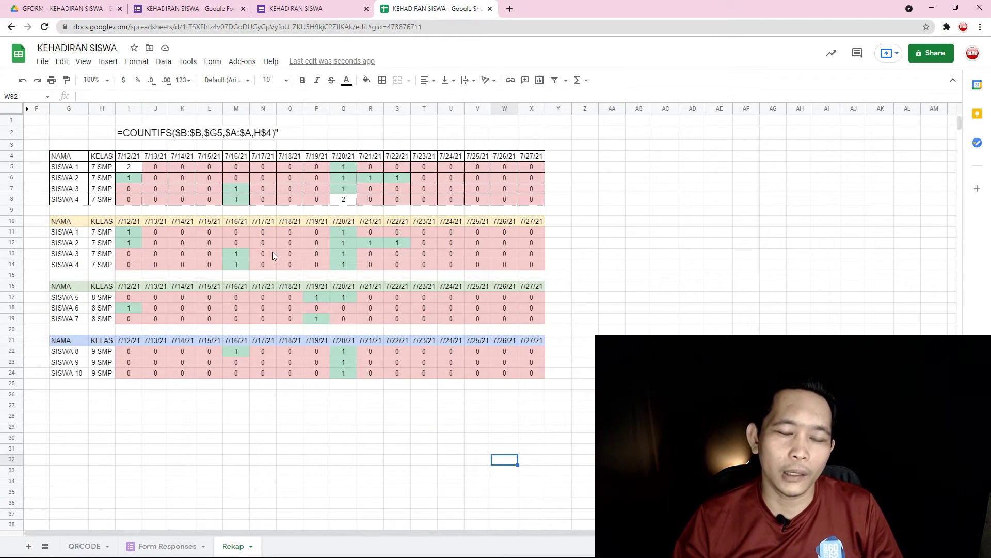
{"action": "left_click", "coordinate": [173, 546]}
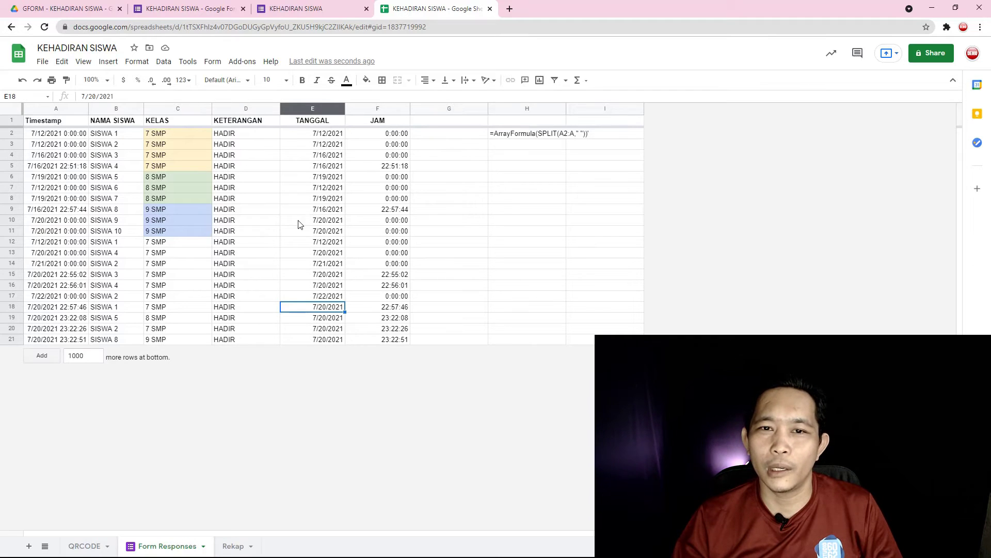
{"action": "left_click", "coordinate": [232, 546]}
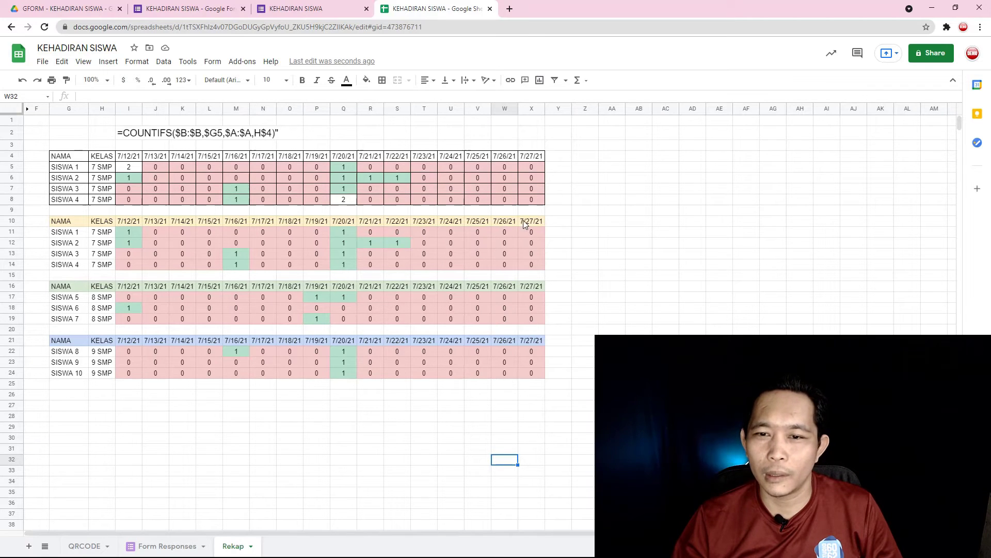
Extend the date header of the yellow-headed 7 SMP table in row 10 through 8/2/21 in column AD
{"action": "left_click_drag", "start_coordinate": [427, 221], "coordinate": [666, 255]}
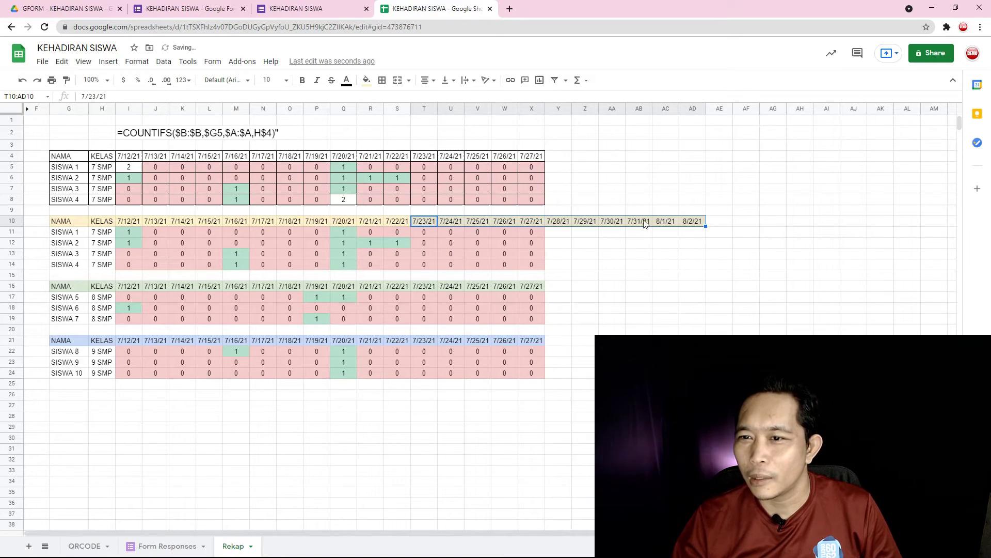
{"action": "left_click", "coordinate": [639, 110]}
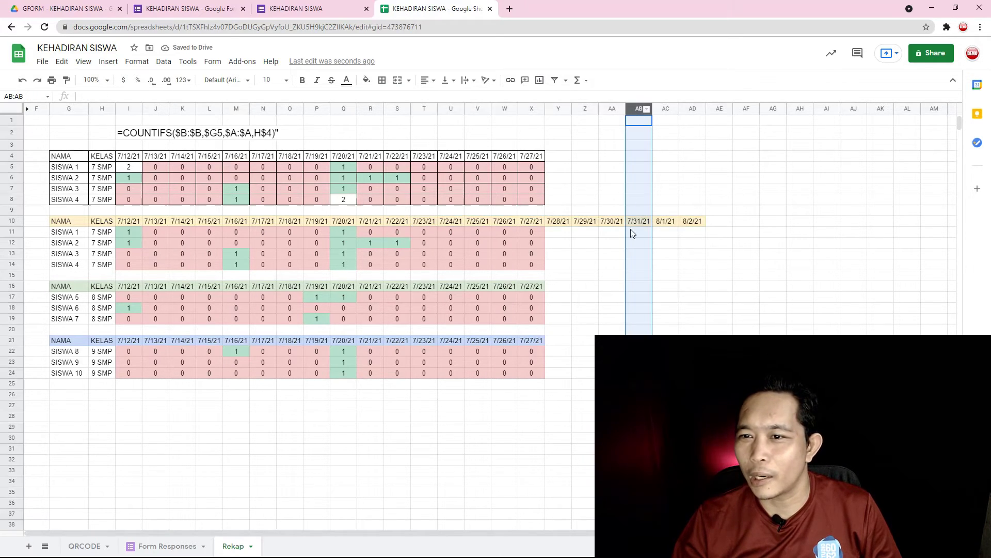
Give the August date headers 8/1/21 and 8/2/21 in AC10:AD10 a light green fill
{"action": "left_click", "coordinate": [658, 225]}
{"action": "left_click", "coordinate": [688, 225], "text": "shift"}
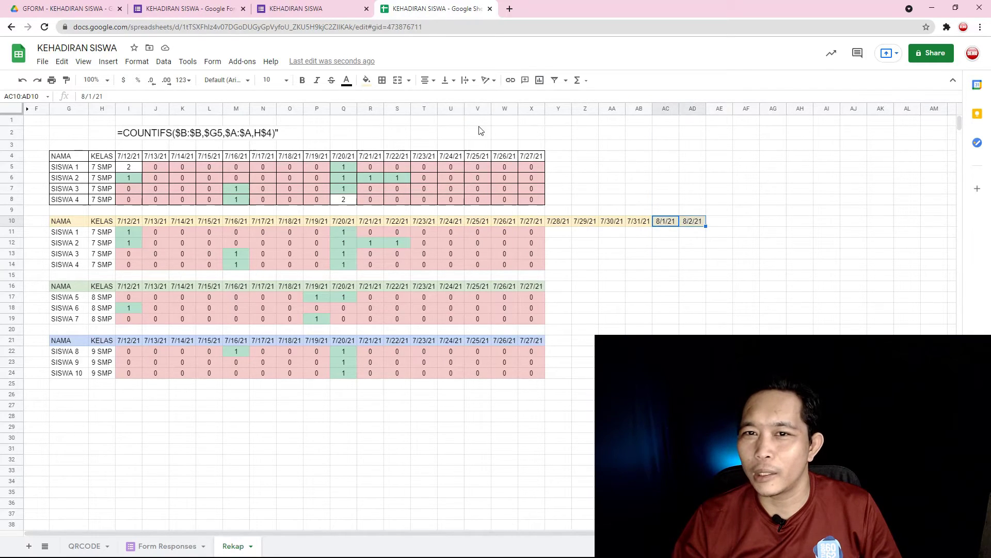
{"action": "left_click", "coordinate": [366, 80]}
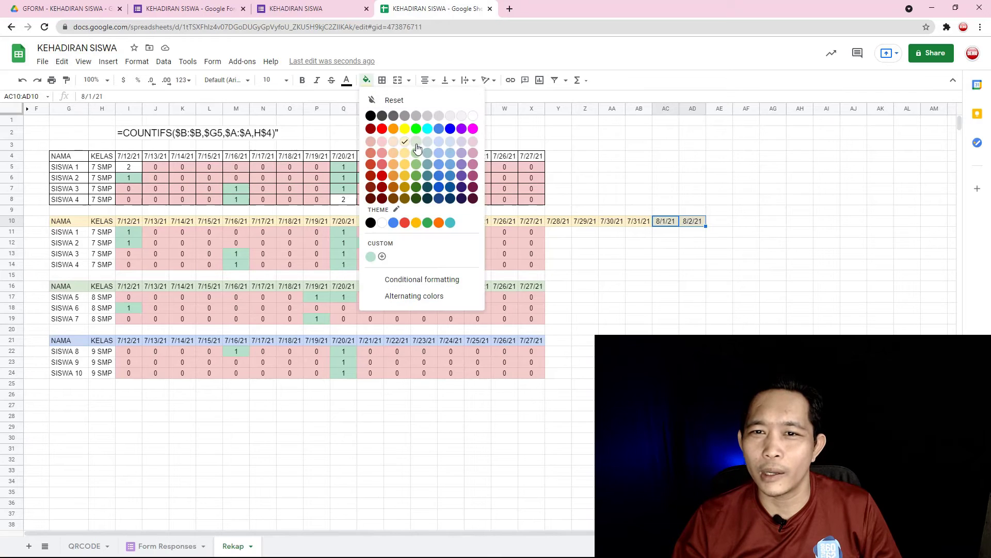
{"action": "left_click", "coordinate": [415, 151]}
{"action": "left_click", "coordinate": [746, 351]}
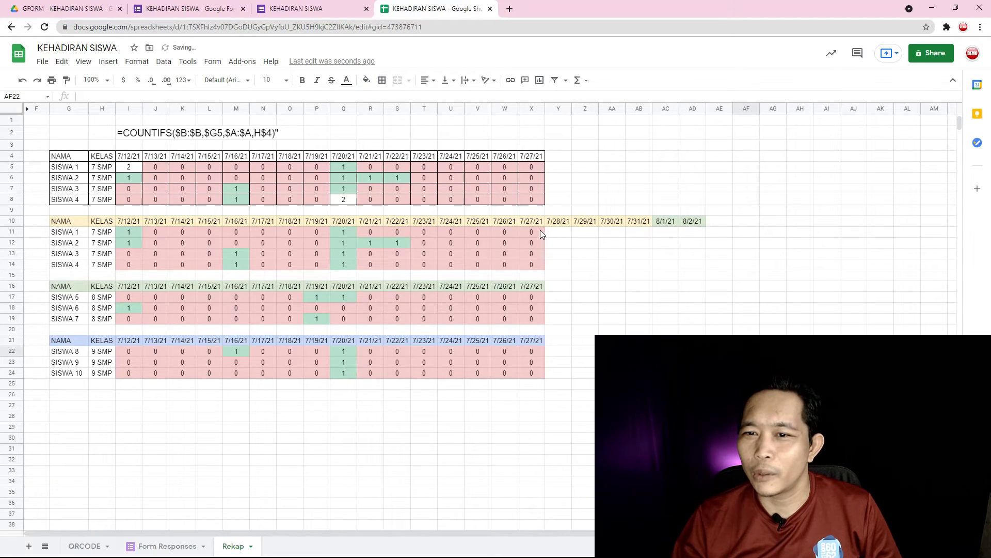
Fill the attendance formula from column X across the new dates of the 7 SMP table, covering X11:AD14
{"action": "left_click_drag", "start_coordinate": [541, 233], "coordinate": [690, 267]}
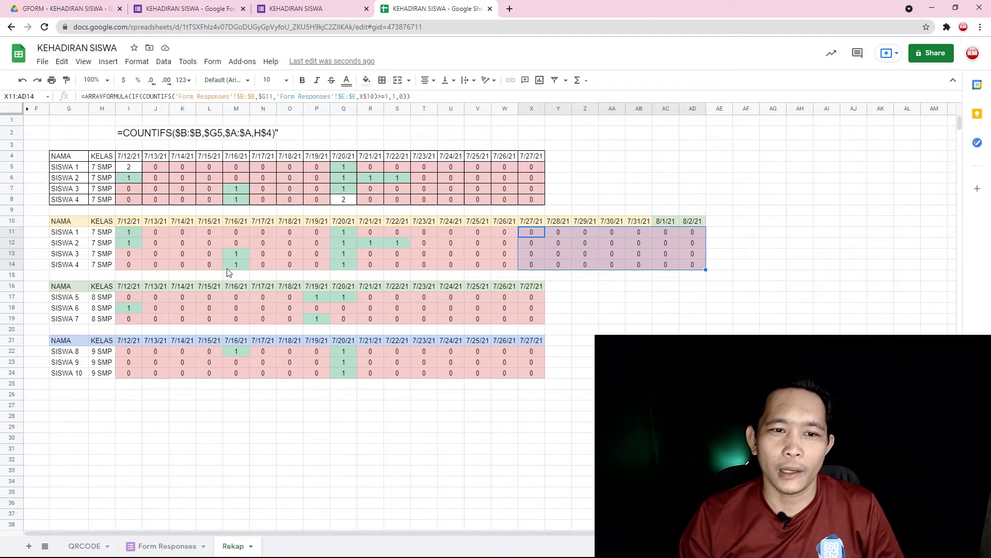
{"action": "left_click", "coordinate": [227, 243]}
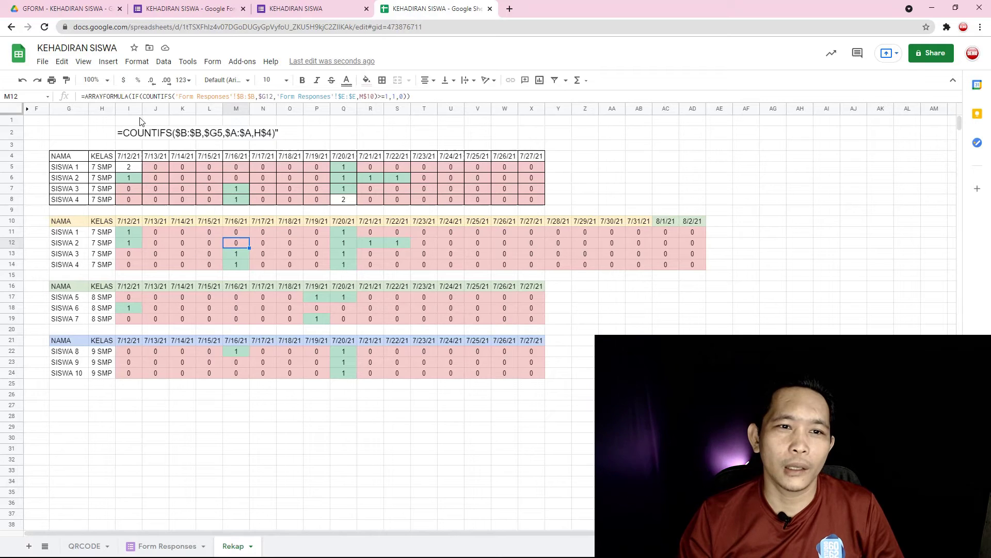
Insert an empty column between the KELAS column and the 7/12/21 column of the recap tables
{"action": "left_click", "coordinate": [128, 109]}
{"action": "right_click", "coordinate": [128, 109]}
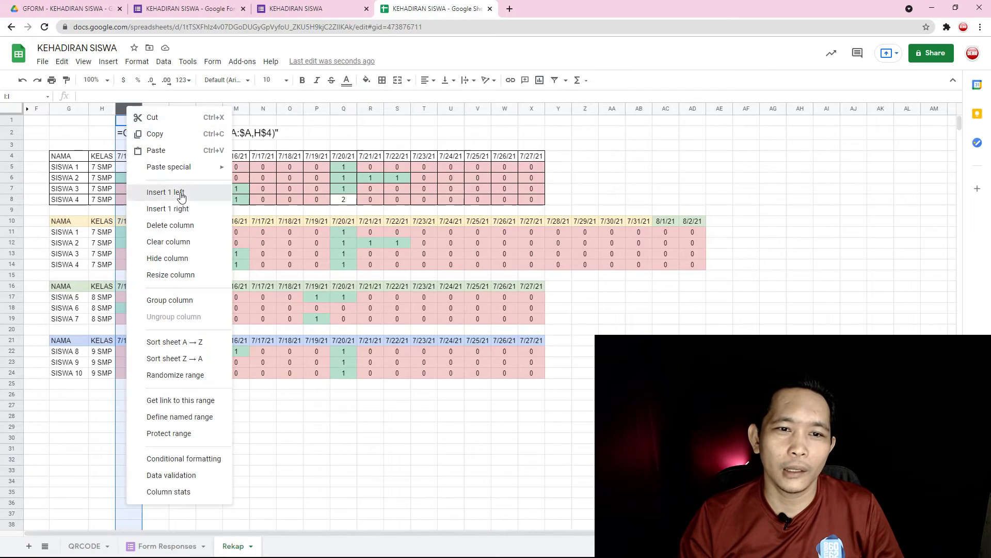
{"action": "left_click", "coordinate": [181, 193]}
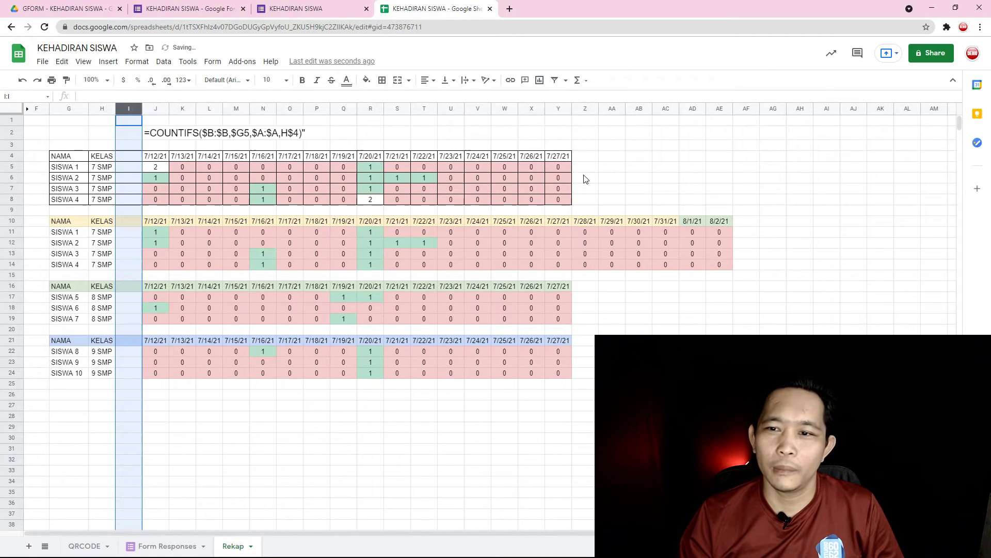
Total each student's attendance in the 7 SMP table with =SUM(J11:AE11) in I11, and autofill the formula through I14
{"action": "left_click", "coordinate": [132, 235]}
{"action": "type", "text": "=SU"}
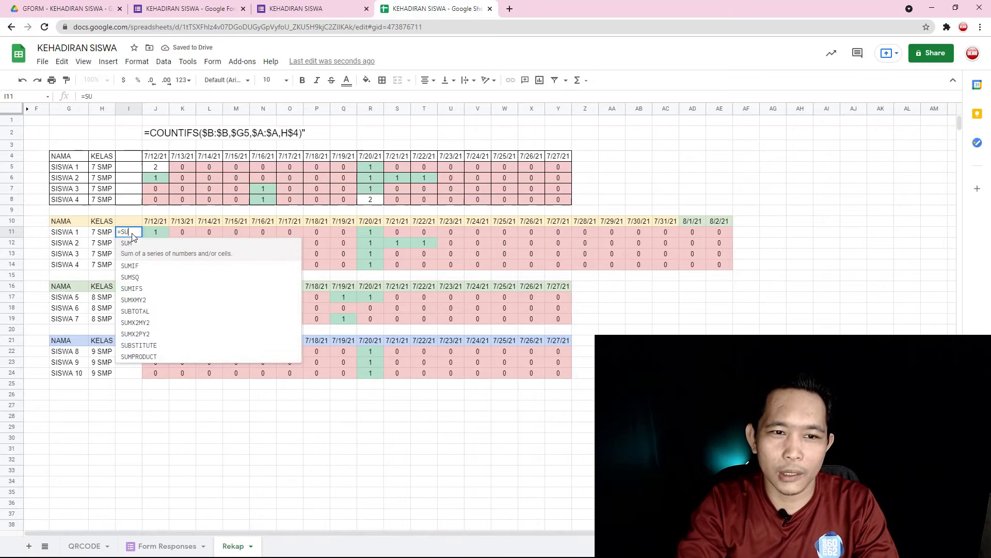
{"action": "type", "text": "M("}
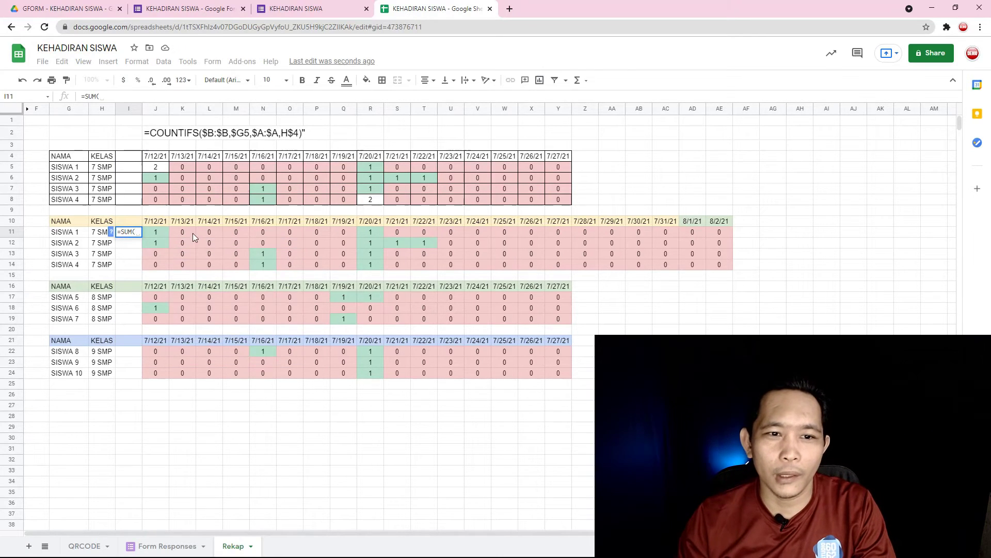
{"action": "left_click_drag", "start_coordinate": [151, 234], "coordinate": [720, 233]}
{"action": "key", "text": "Return"}
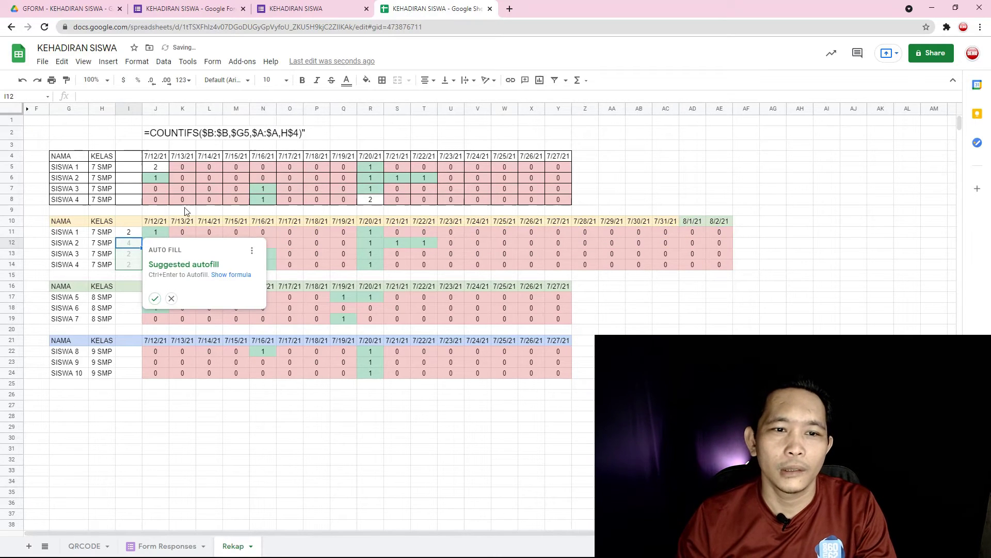
{"action": "left_click", "coordinate": [155, 299]}
{"action": "left_click", "coordinate": [265, 233]}
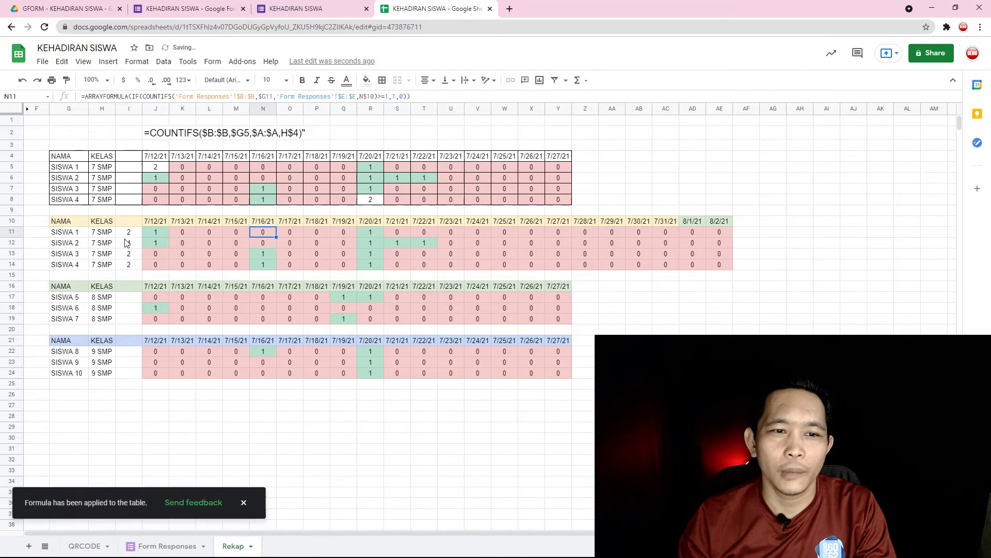
{"action": "left_click", "coordinate": [74, 235]}
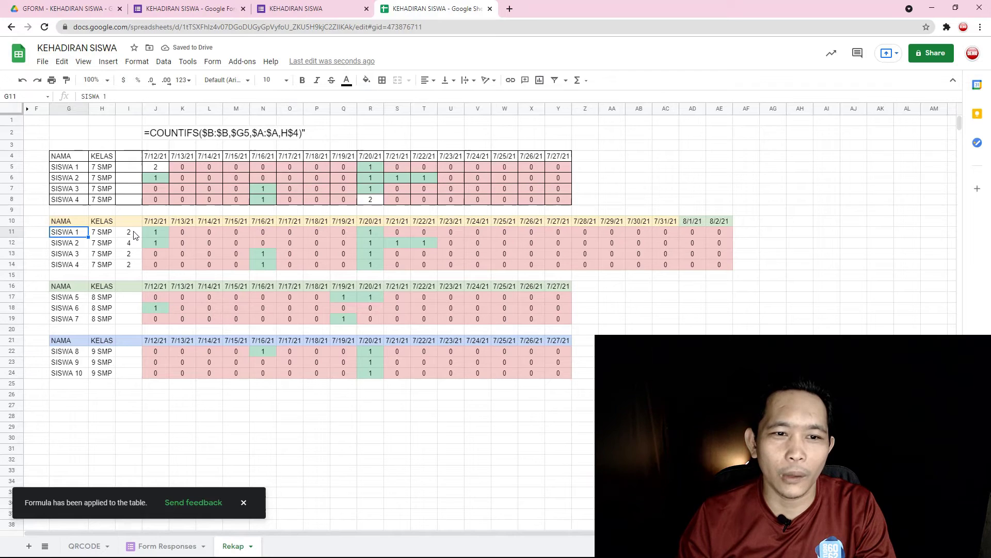
{"action": "left_click", "coordinate": [135, 235]}
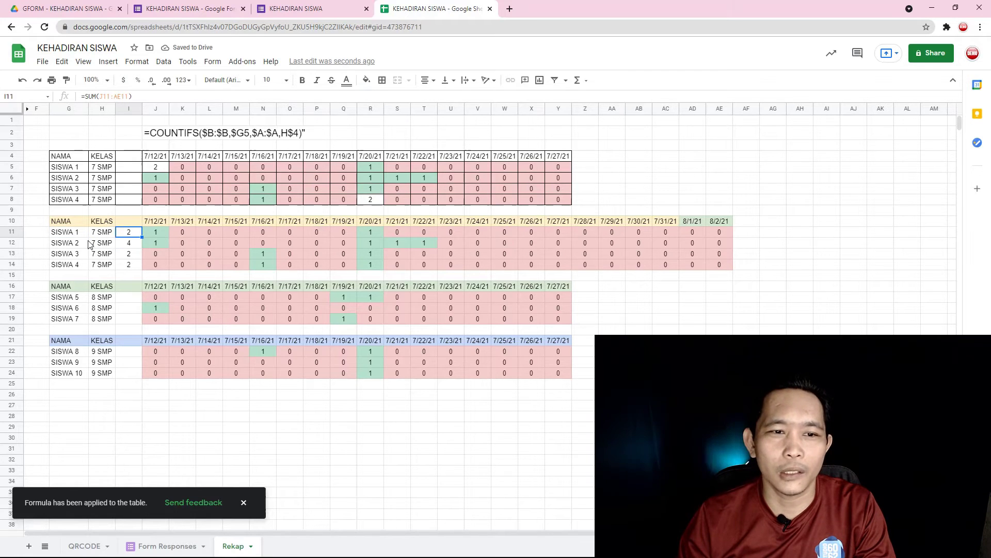
{"action": "left_click", "coordinate": [87, 242]}
Copy the sum formula from I11 into I17:I19 for the 8 SMP table and I22:I24 for the 9 SMP table
{"action": "left_click", "coordinate": [132, 235]}
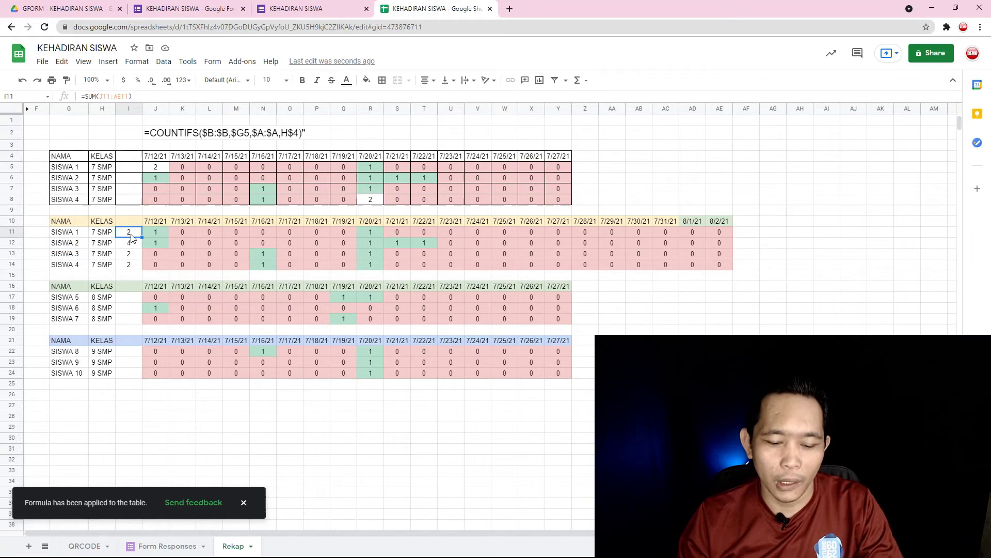
{"action": "key", "text": "ctrl+c"}
{"action": "left_click", "coordinate": [133, 299]}
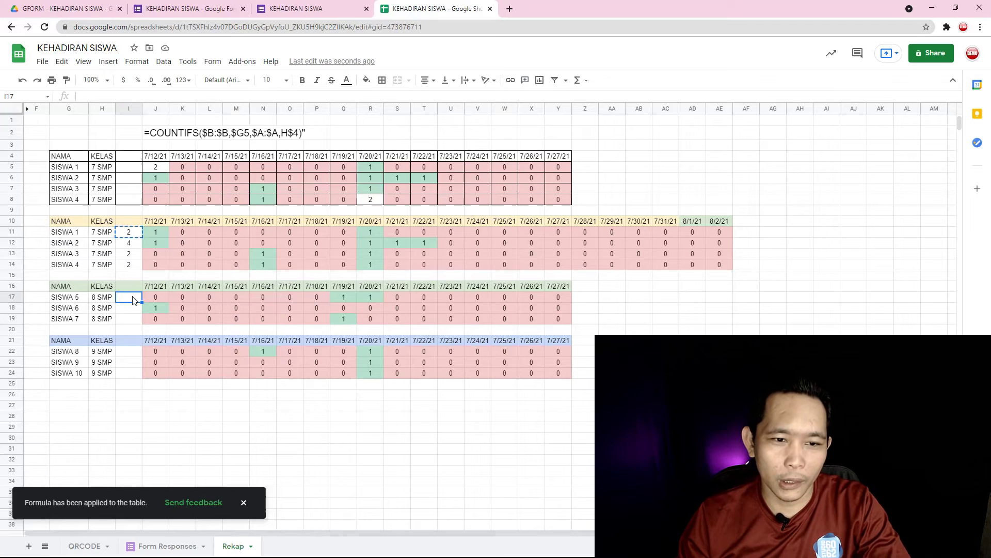
{"action": "key", "text": "ctrl+v"}
{"action": "left_click_drag", "start_coordinate": [142, 302], "coordinate": [138, 319]}
{"action": "left_click", "coordinate": [136, 352]}
{"action": "key", "text": "ctrl+v"}
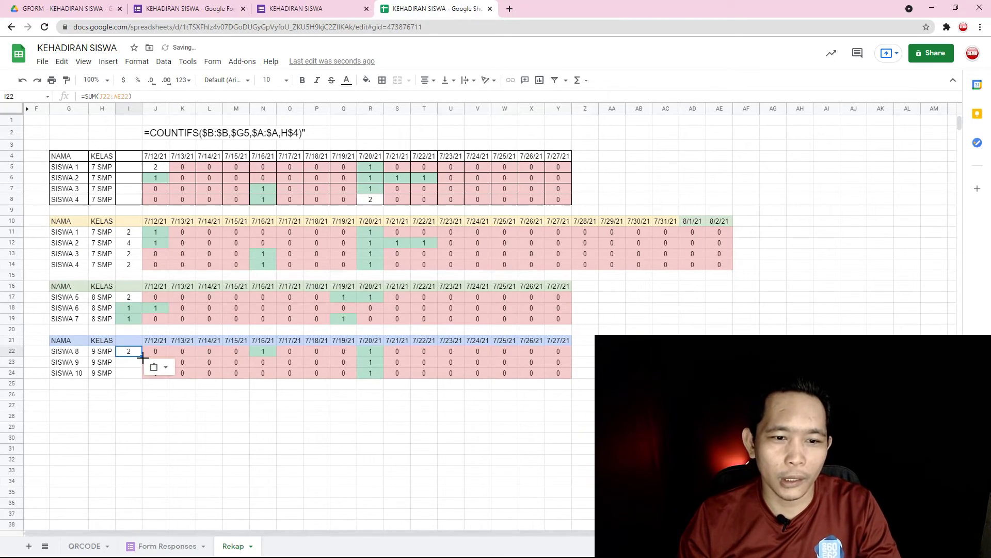
{"action": "left_click_drag", "start_coordinate": [142, 356], "coordinate": [141, 374]}
{"action": "left_click", "coordinate": [207, 439]}
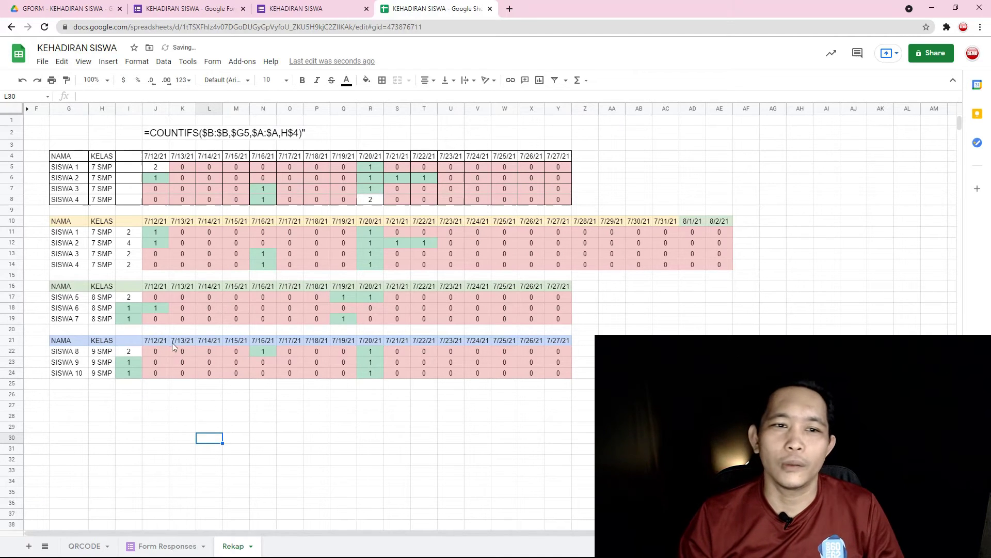
Enter the header JML in I10 and copy it to I16 and I21 above the other two total columns
{"action": "left_click", "coordinate": [133, 223]}
{"action": "type", "text": "JML"}
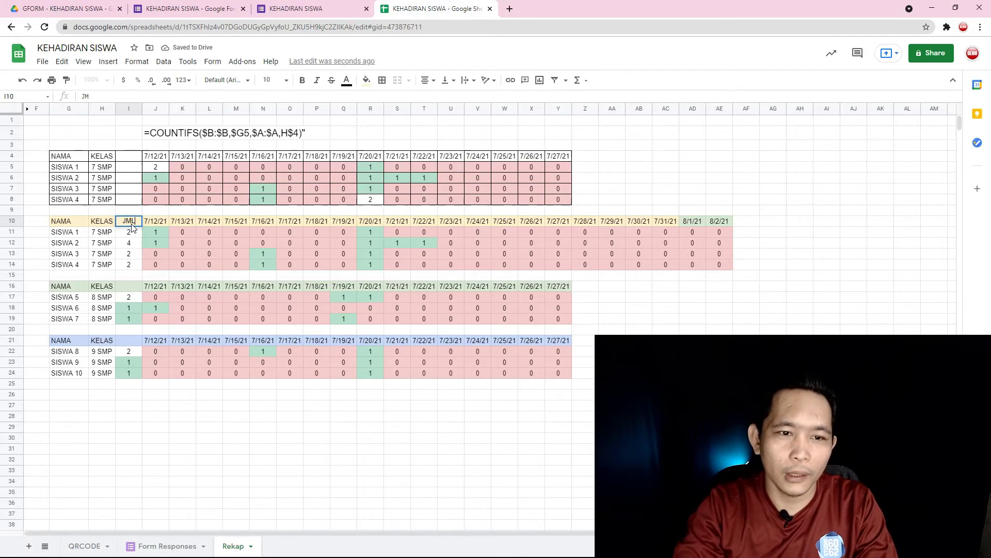
{"action": "left_click", "coordinate": [182, 253]}
{"action": "left_click", "coordinate": [138, 225]}
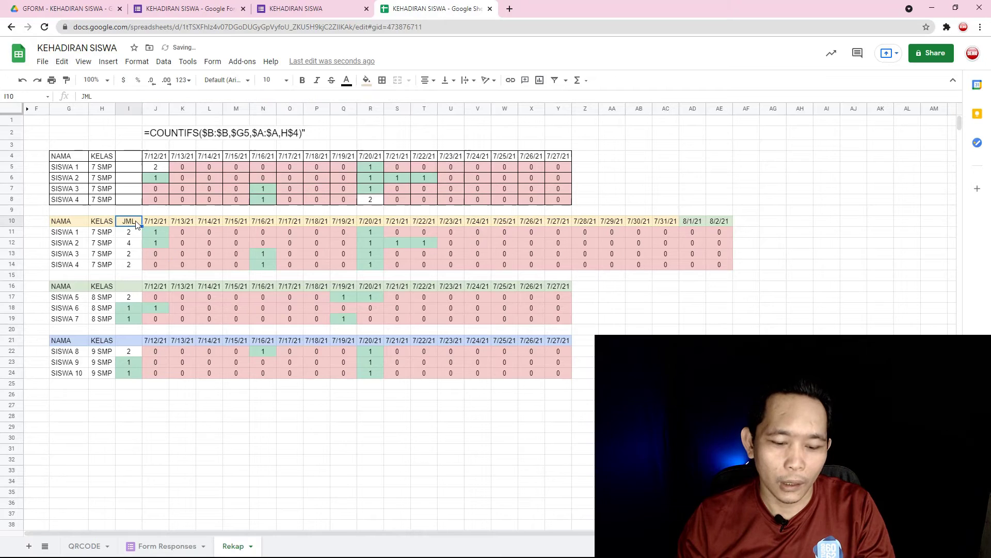
{"action": "left_click", "coordinate": [131, 287]}
{"action": "key", "text": "ctrl+v"}
{"action": "left_click", "coordinate": [132, 339]}
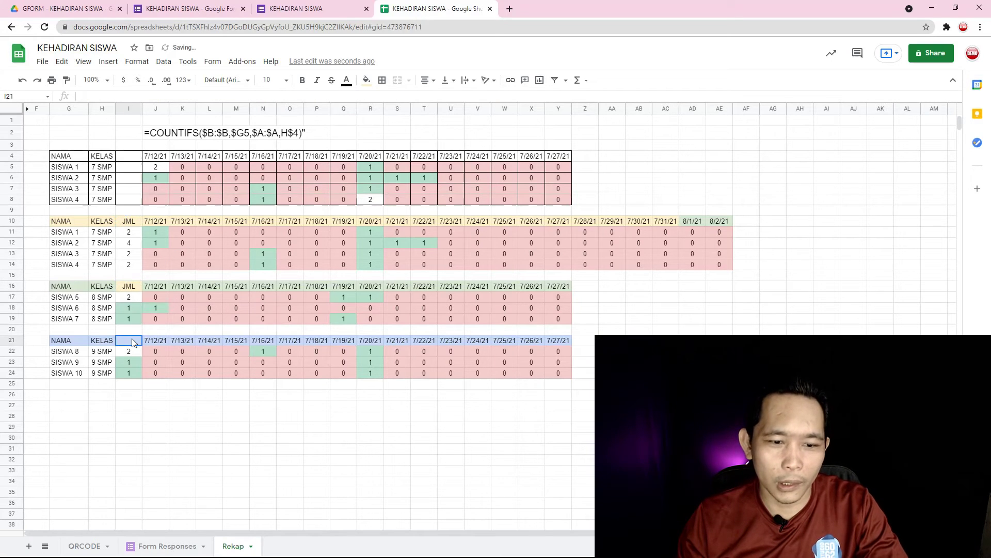
{"action": "key", "text": "ctrl+v"}
{"action": "left_click", "coordinate": [255, 430]}
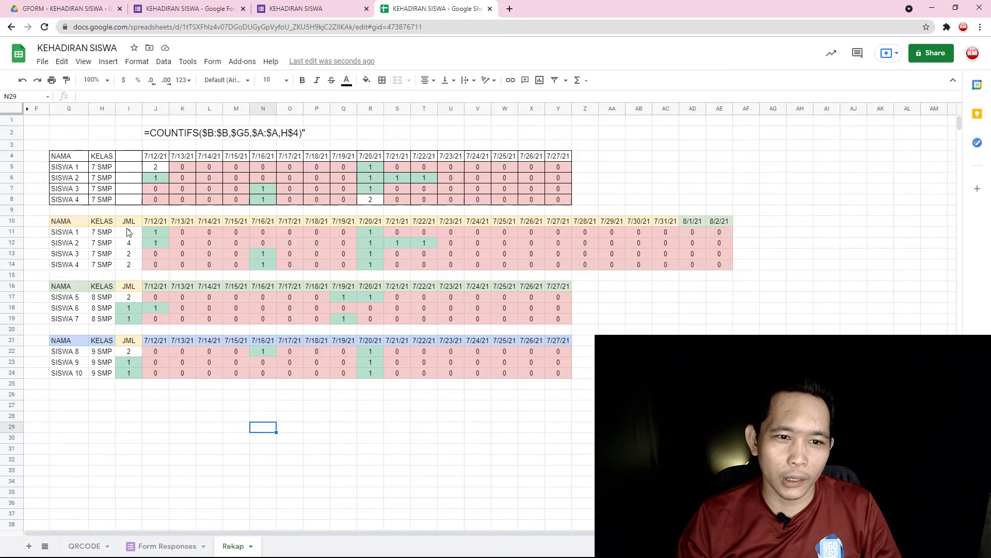
{"action": "left_click_drag", "start_coordinate": [130, 222], "coordinate": [137, 366]}
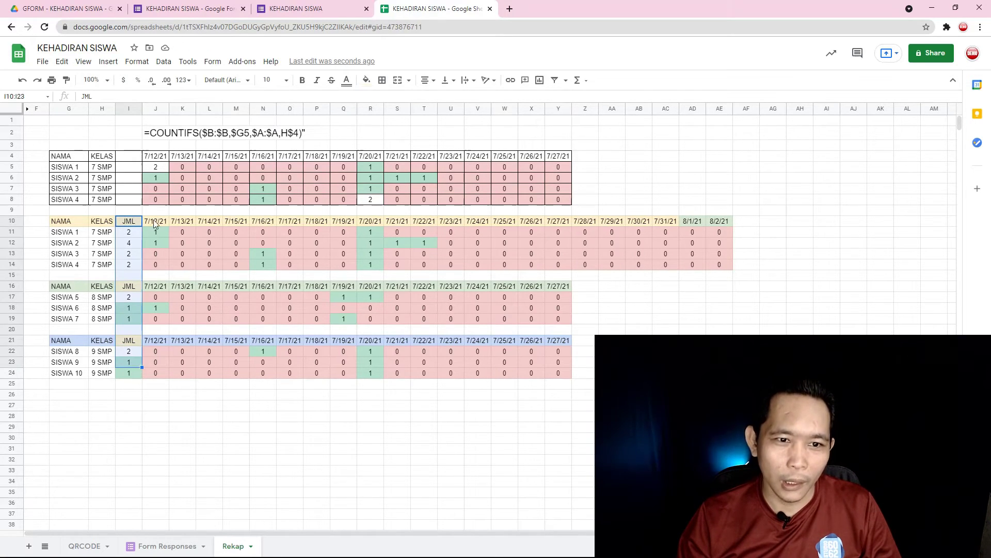
{"action": "left_click", "coordinate": [173, 278]}
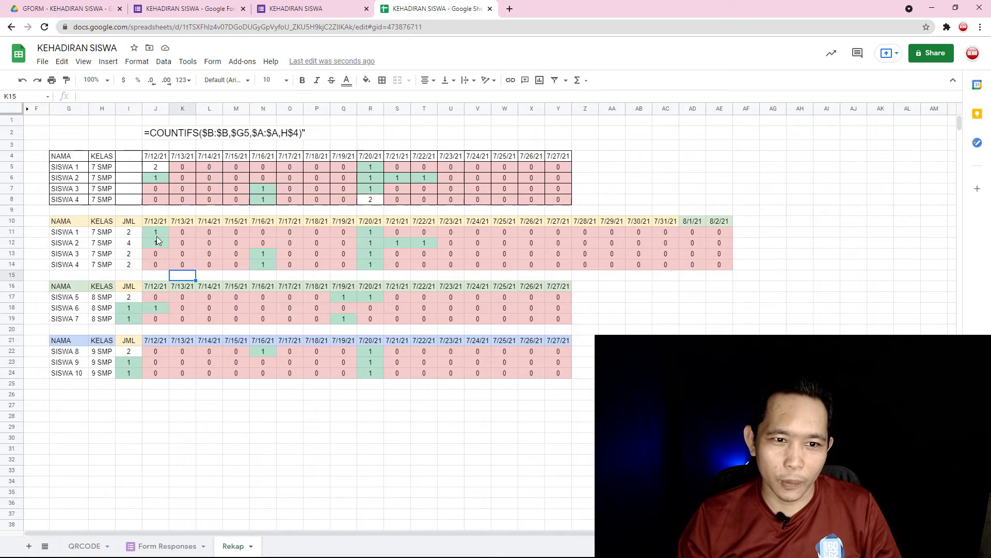
{"action": "left_click", "coordinate": [129, 224]}
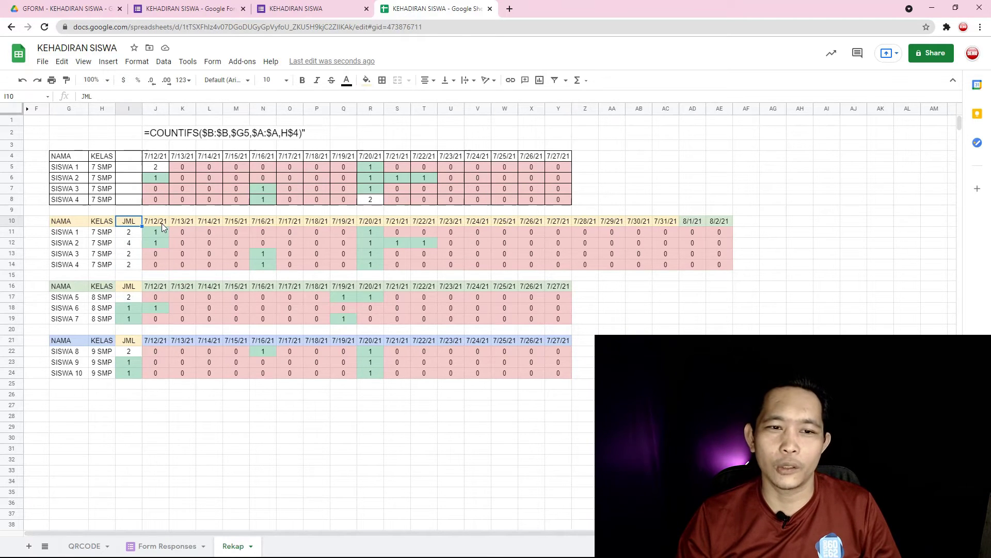
{"action": "left_click", "coordinate": [665, 394]}
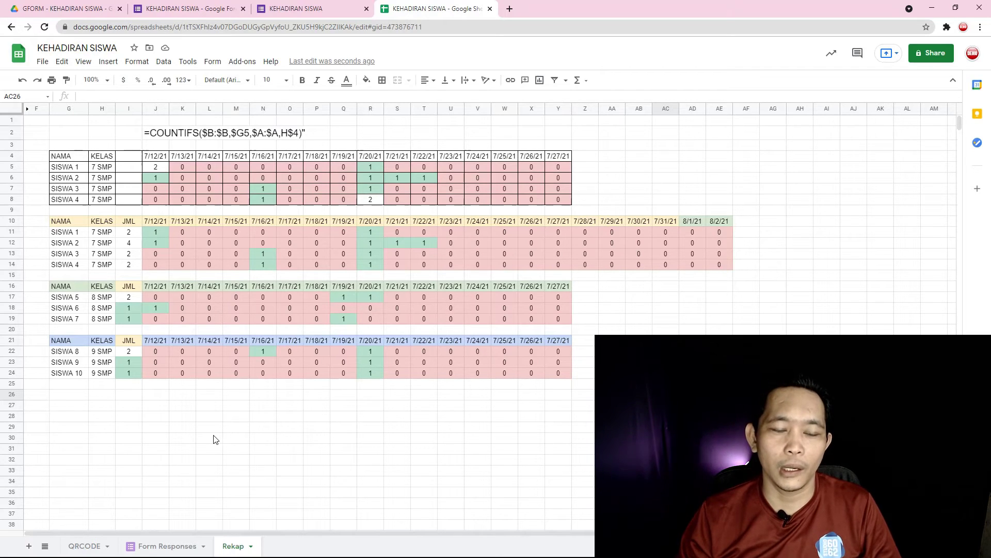
Add a new sheet and start a QUERY formula in A2 with the range 'Form Responses'!A1:E21
{"action": "left_click", "coordinate": [29, 547]}
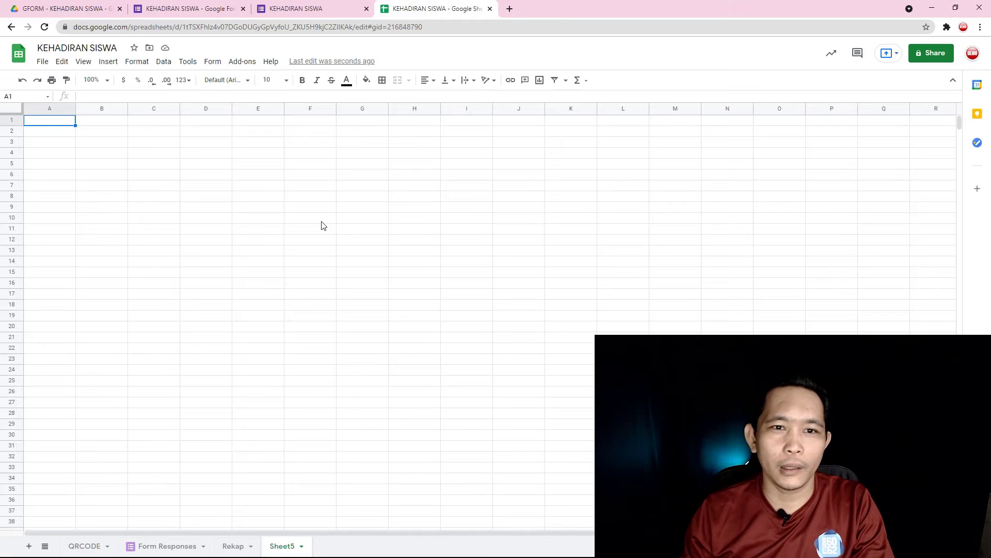
{"action": "left_click", "coordinate": [71, 134]}
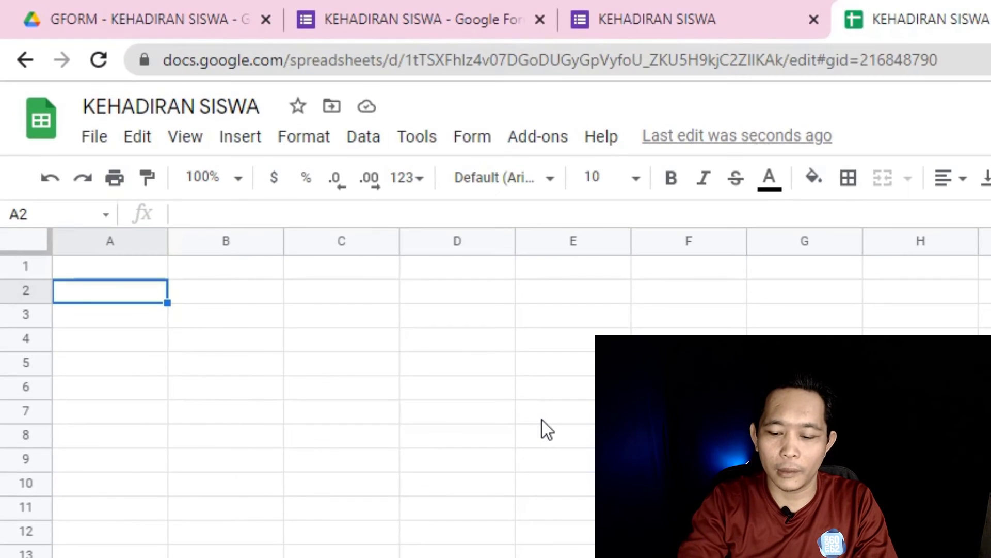
{"action": "type", "text": "="}
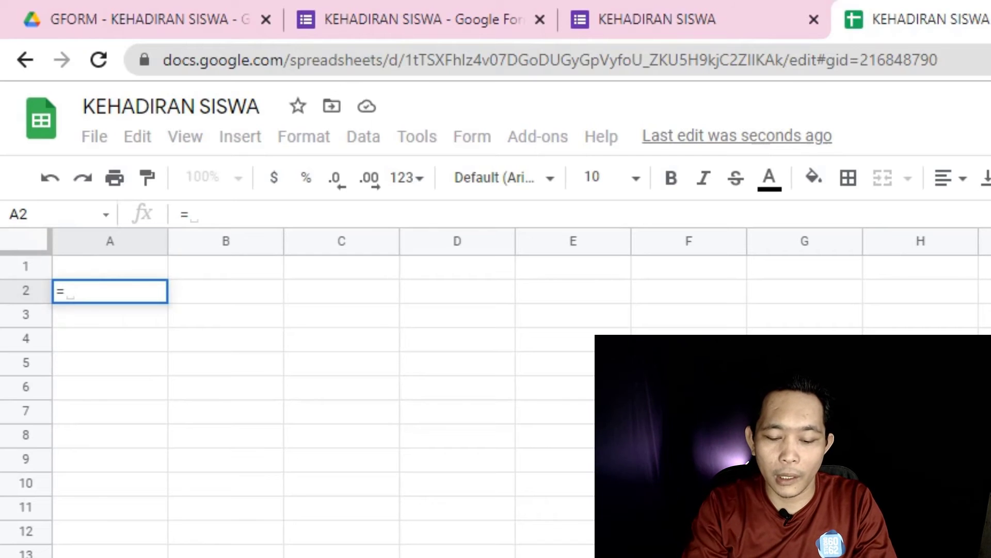
{"action": "type", "text": "QUERY("}
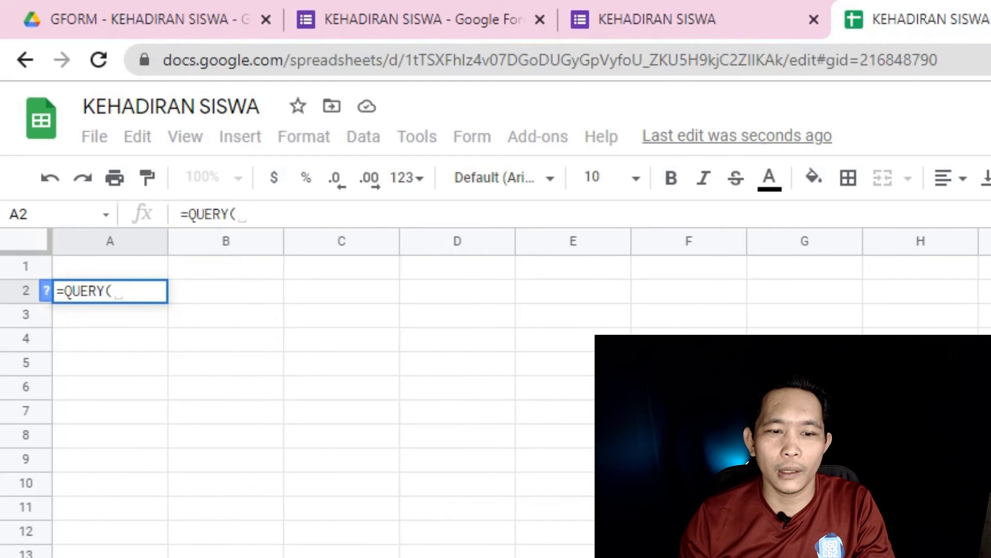
{"action": "key", "text": "ctrl+shift+Page_Up"}
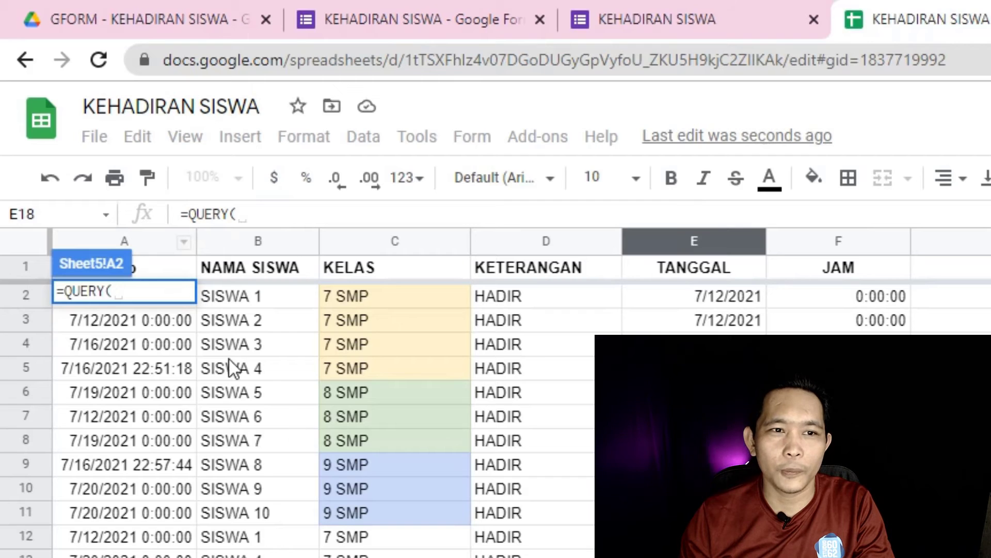
{"action": "left_click_drag", "start_coordinate": [159, 272], "coordinate": [692, 557]}
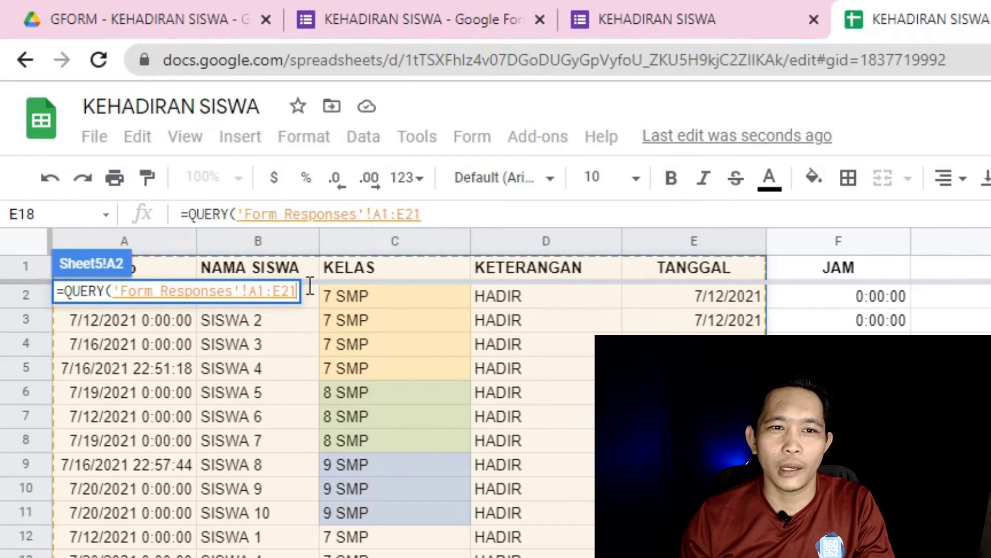
Extend the QUERY formula in A2 of Sheet5 with a query string selecting columns E, B, C, D
{"action": "left_click", "coordinate": [510, 213]}
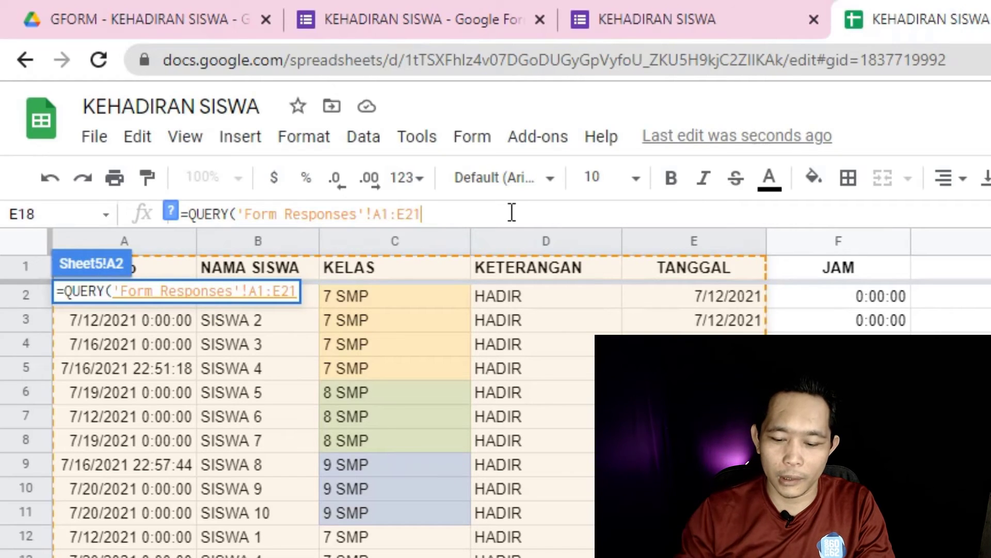
{"action": "type", "text": ", "}
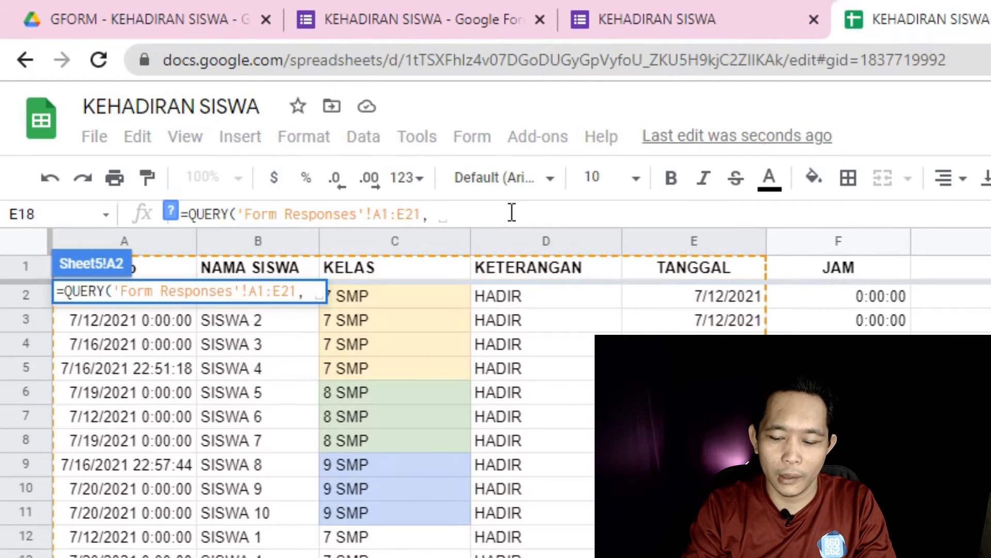
{"action": "type", "text": "\"SELC"}
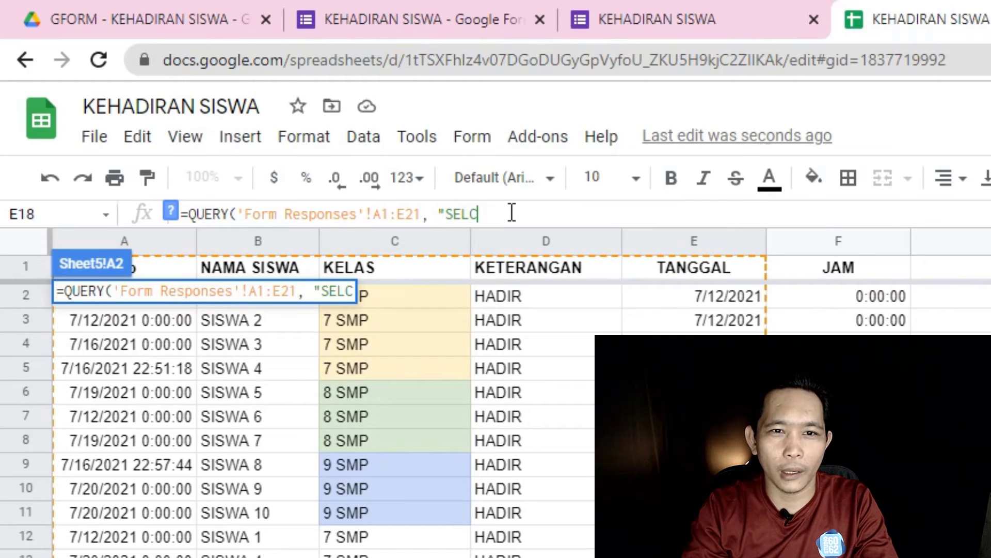
{"action": "key", "text": "BackSpace"}
{"action": "type", "text": "ECT B, C, D"}
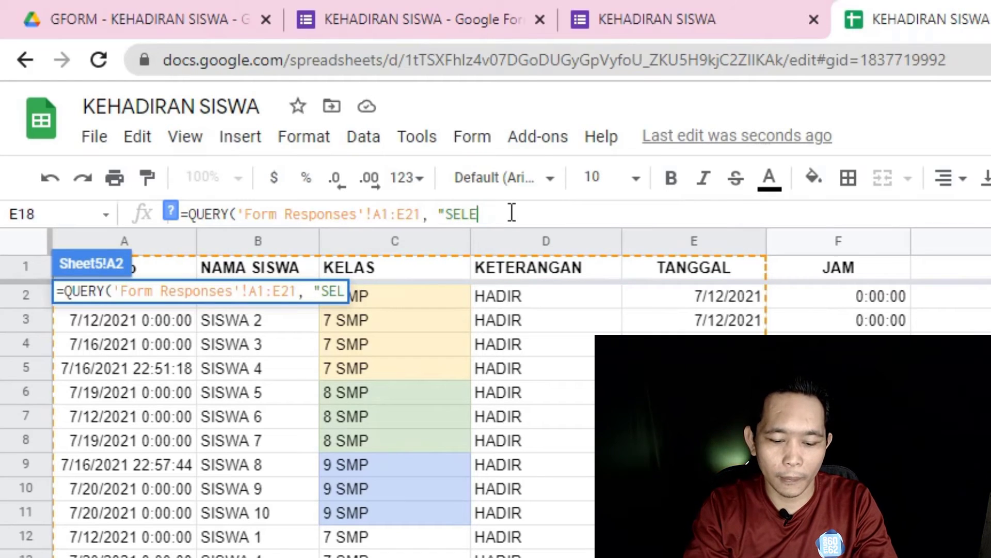
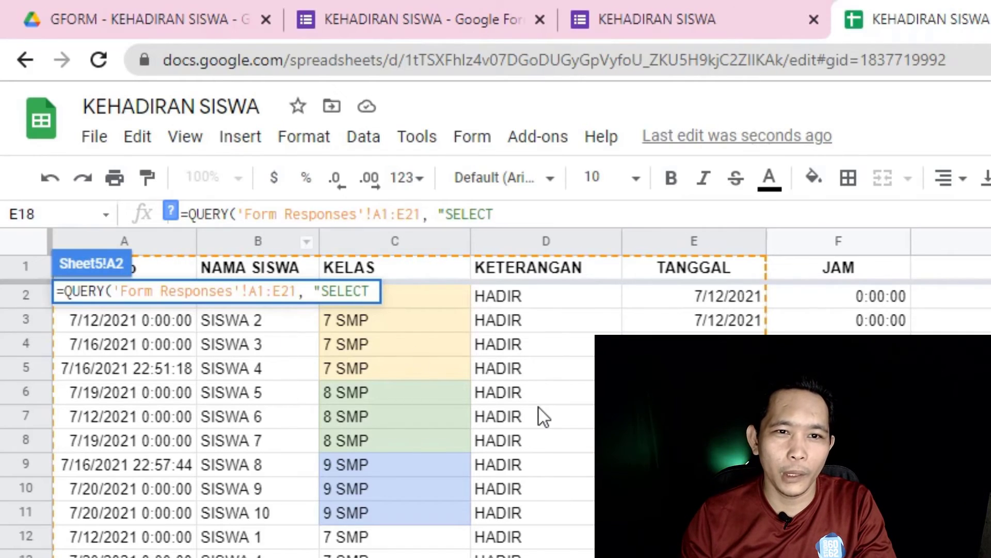
{"action": "type", "text": "B"}
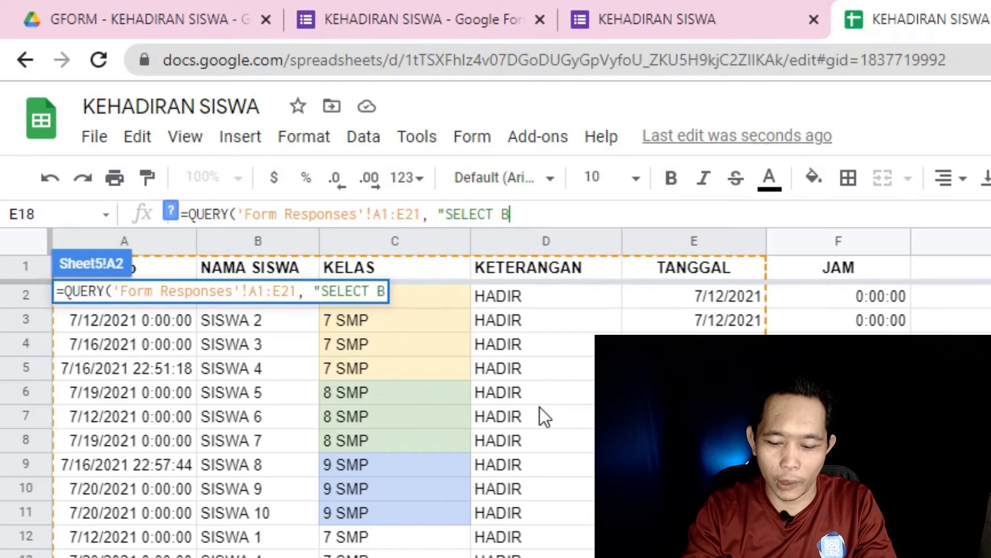
{"action": "type", "text": ", "}
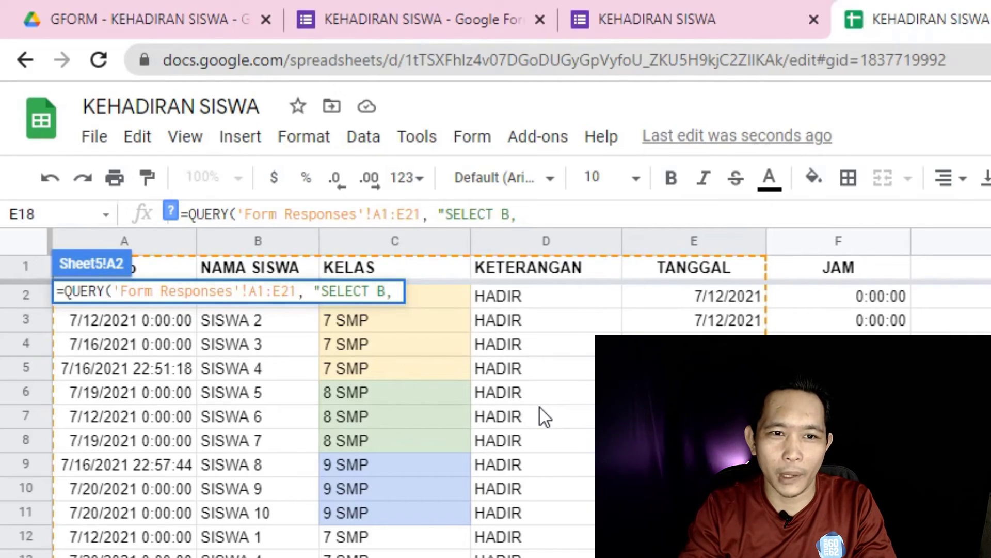
{"action": "type", "text": "C,"}
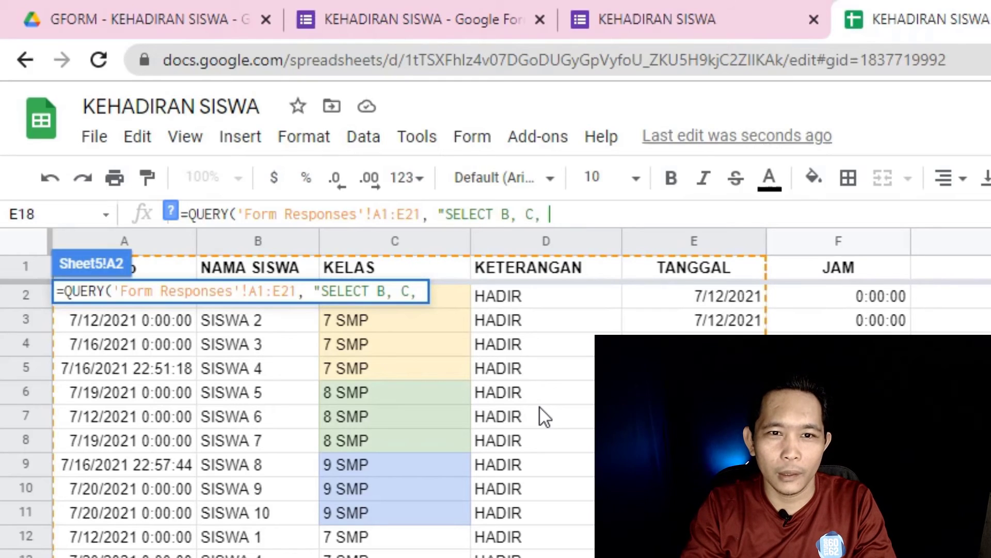
{"action": "type", "text": "D"}
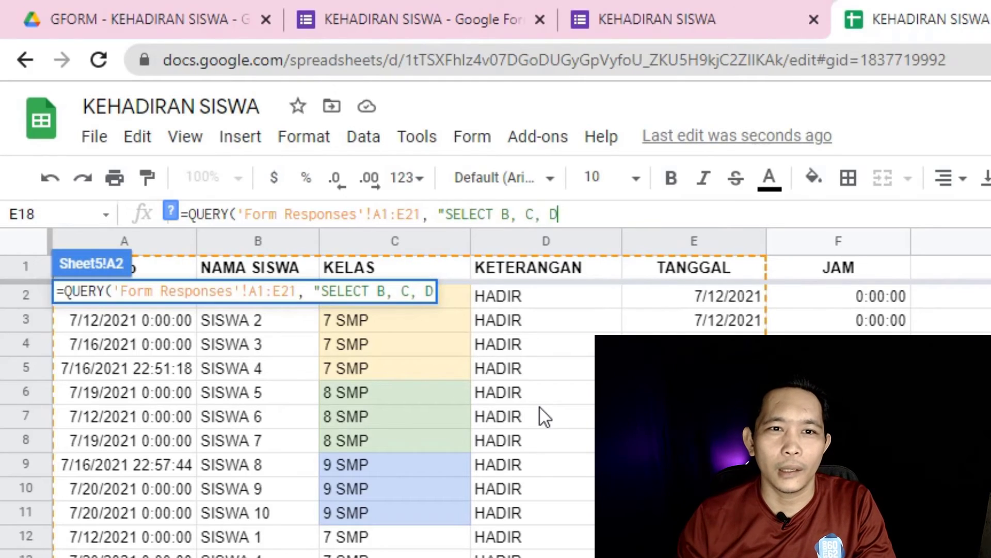
{"action": "left_click", "coordinate": [504, 216]}
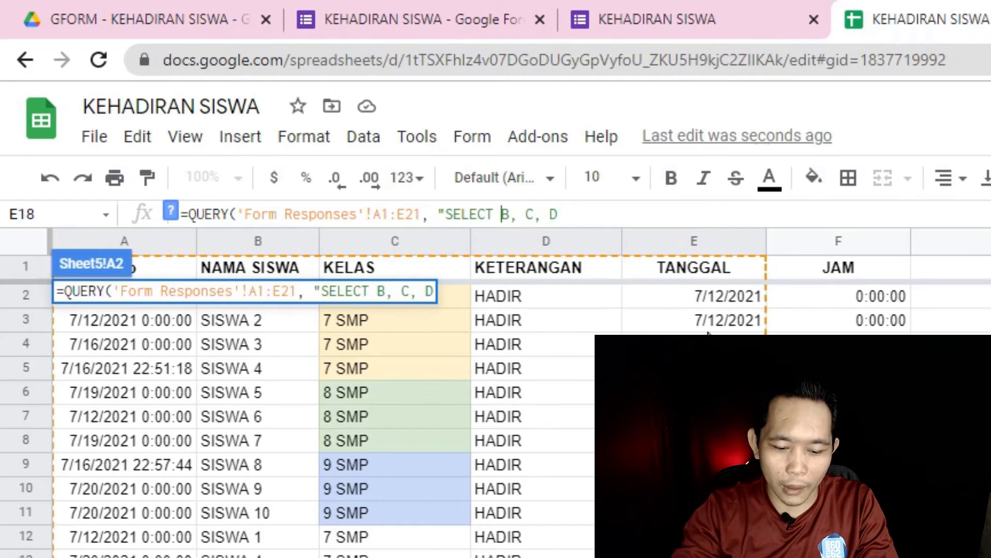
{"action": "type", "text": "E,"}
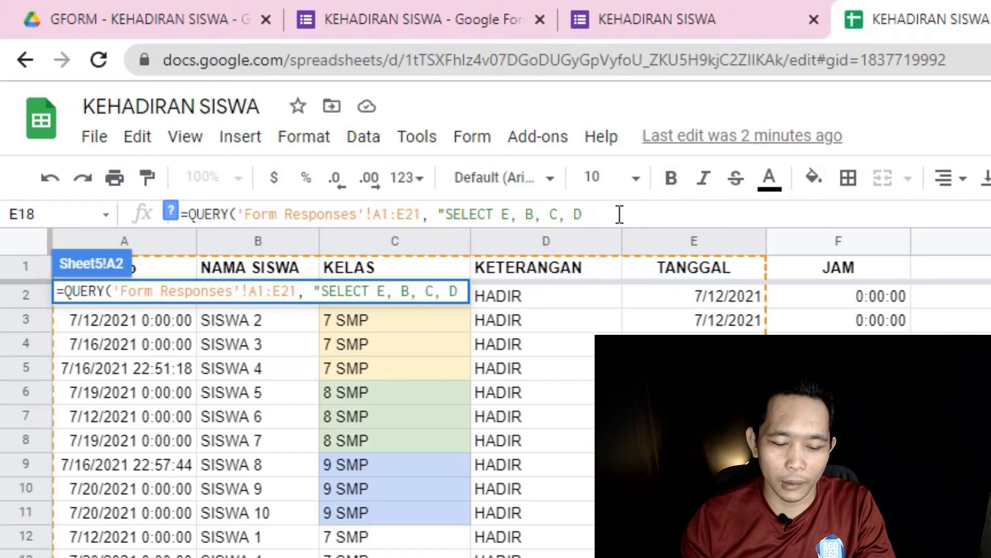
Complete the QUERY formula with the condition WHERE D = 'SAKIT', enter it, and check the returned header row
{"action": "type", "text": "WHERE"}
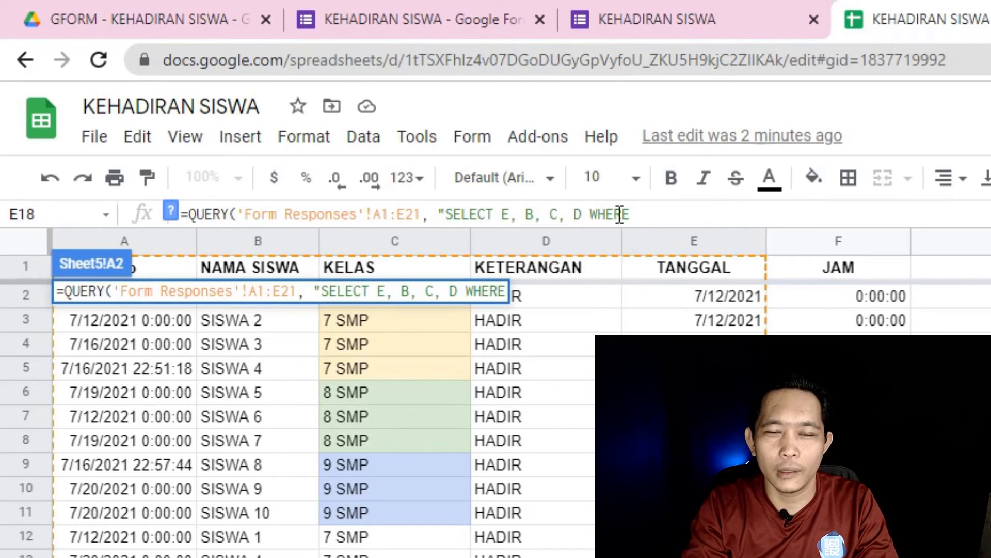
{"action": "type", "text": " = "}
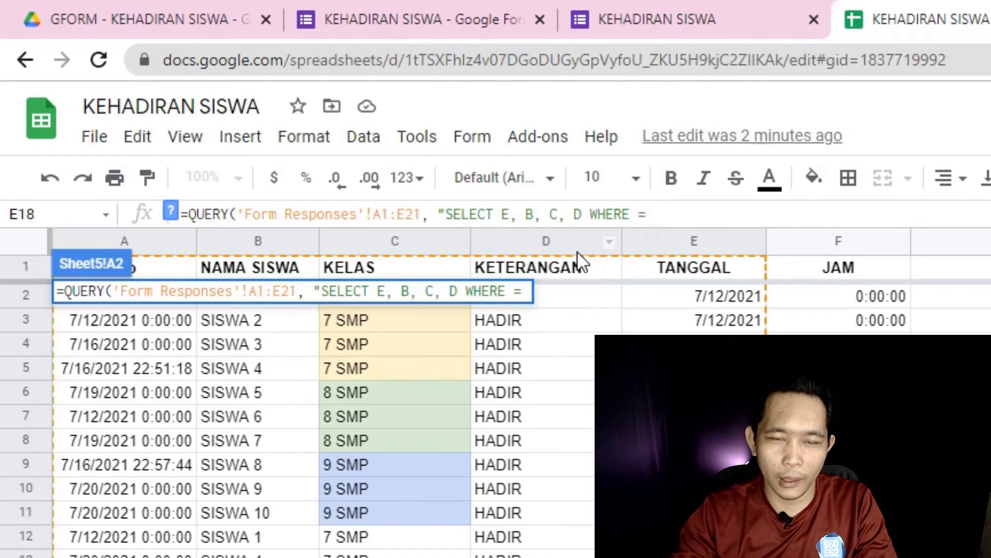
{"action": "type", "text": "D"}
{"action": "key", "text": "BackSpace"}
{"action": "key", "text": "BackSpace"}
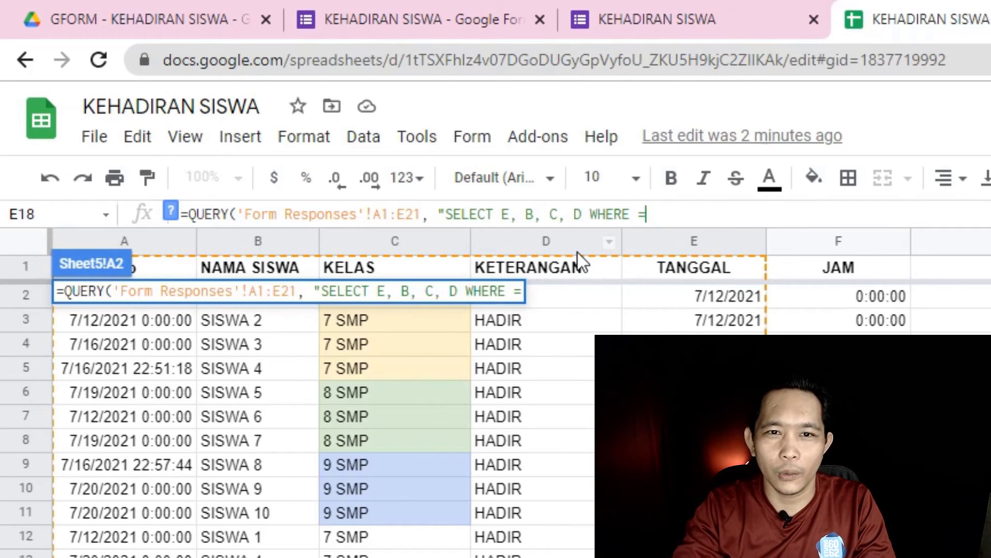
{"action": "key", "text": "BackSpace"}
{"action": "type", "text": "D = "}
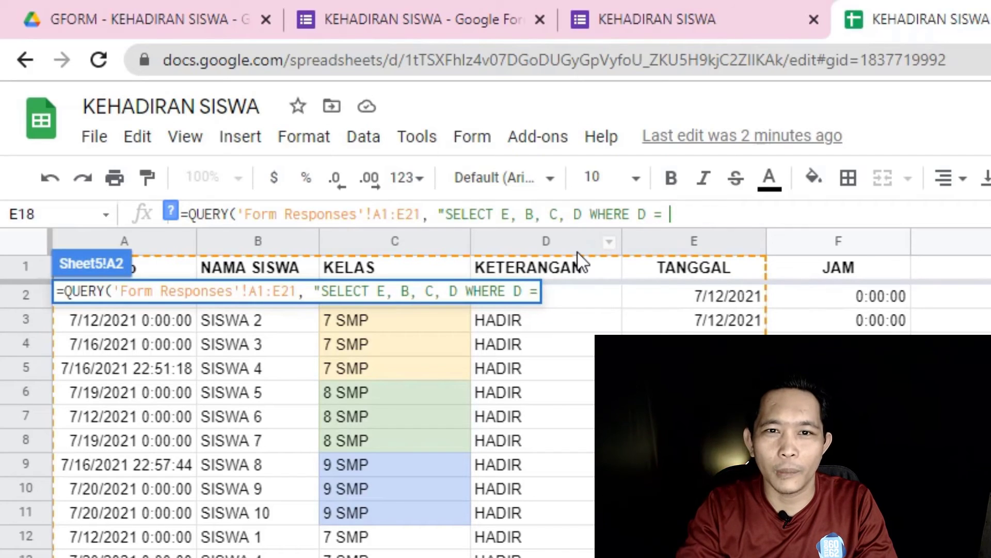
{"action": "type", "text": "'"}
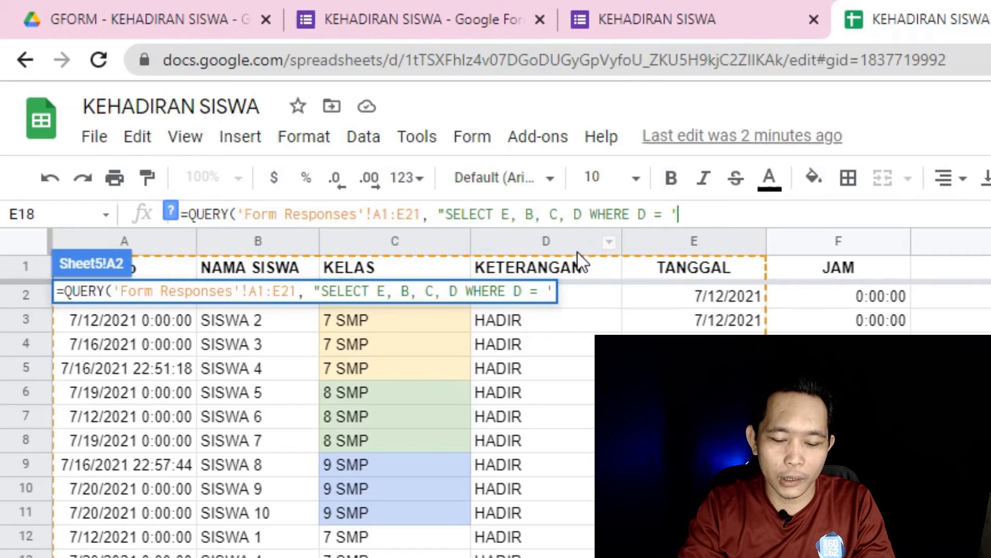
{"action": "type", "text": "SAKIT"}
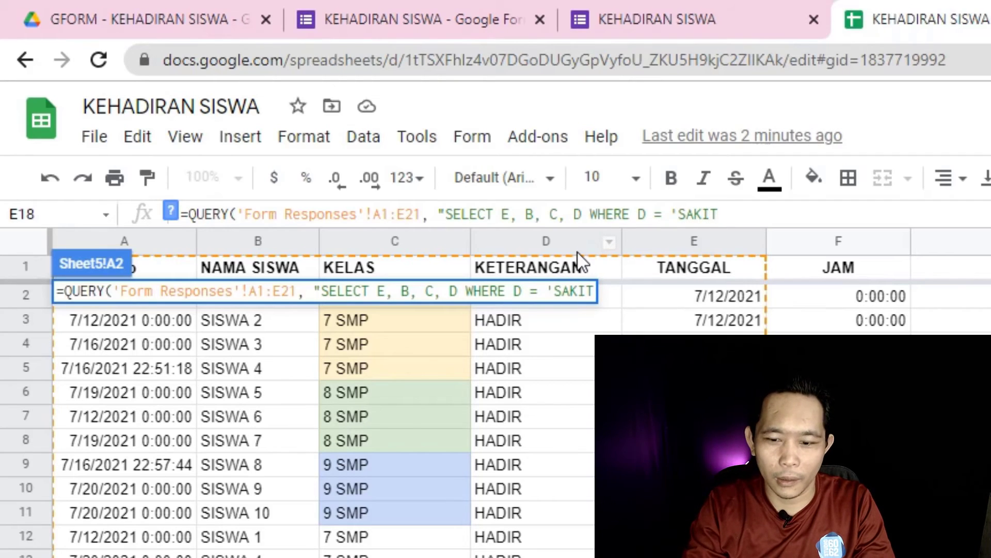
{"action": "type", "text": "'\""}
{"action": "key", "text": "BackSpace"}
{"action": "key", "text": "BackSpace"}
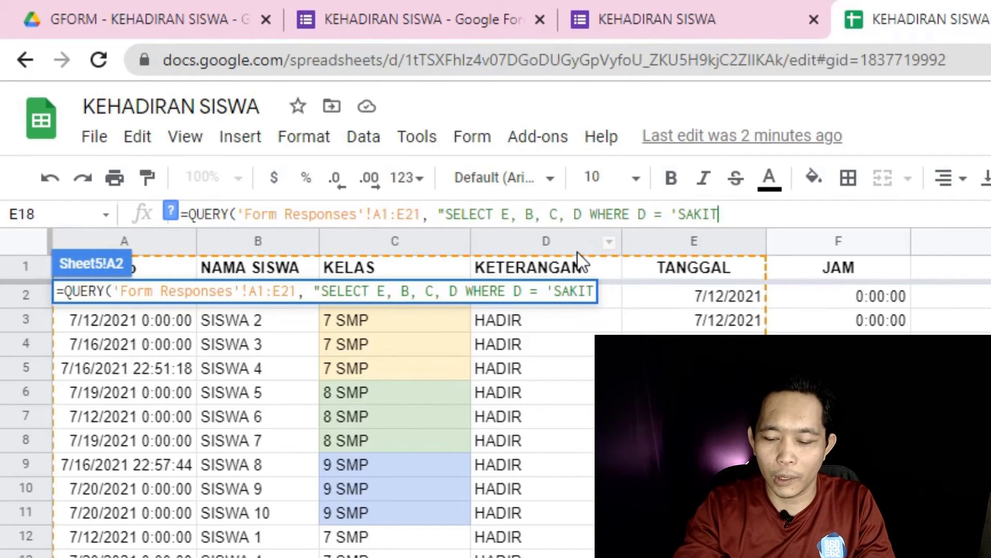
{"action": "type", "text": "'\""}
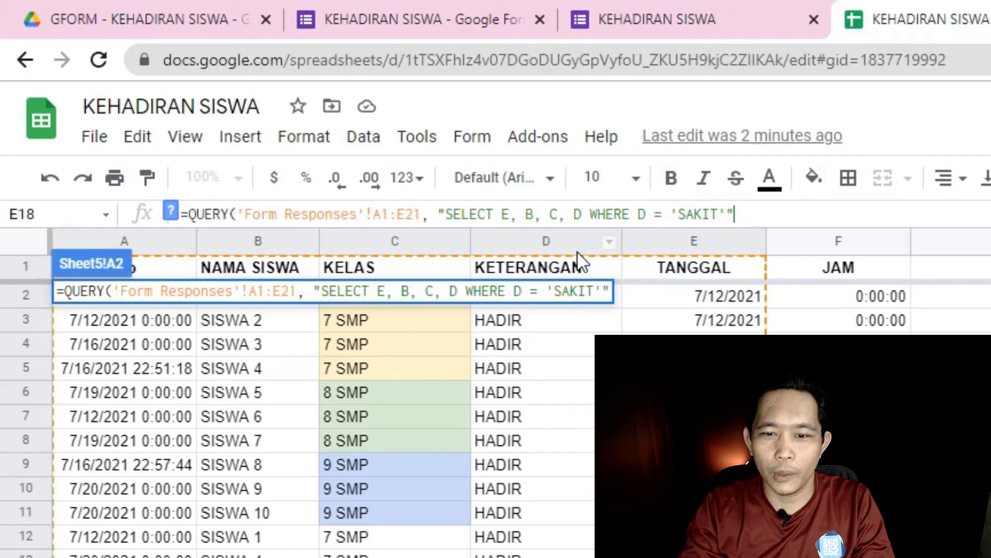
{"action": "type", "text": ")"}
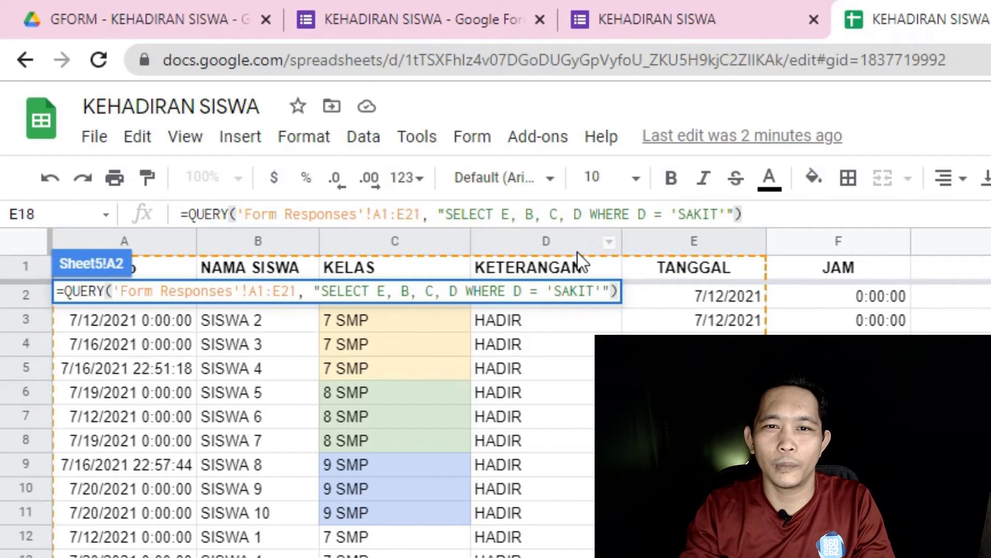
{"action": "key", "text": "Return"}
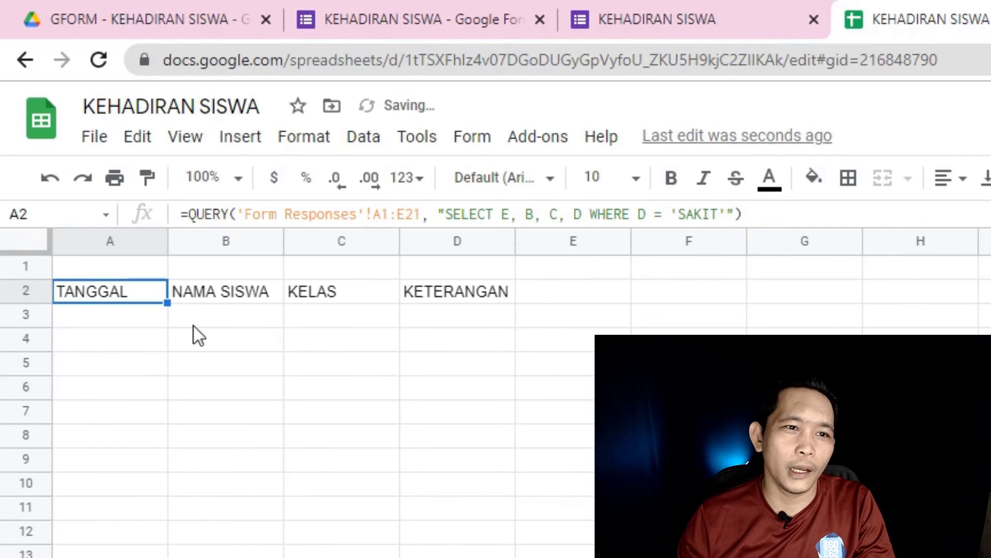
{"action": "left_click_drag", "start_coordinate": [121, 295], "coordinate": [480, 292]}
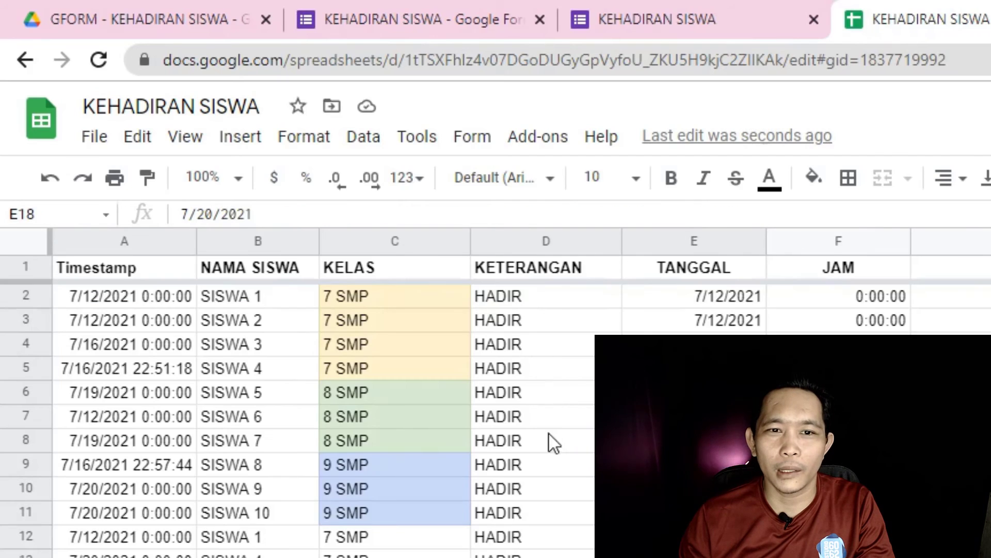
Set the KETERANGAN of SISWA 1 in D2 of Form Responses to SAKIT and check the query output in row 3 of Sheet5
{"action": "left_click", "coordinate": [559, 392]}
{"action": "left_click", "coordinate": [540, 299]}
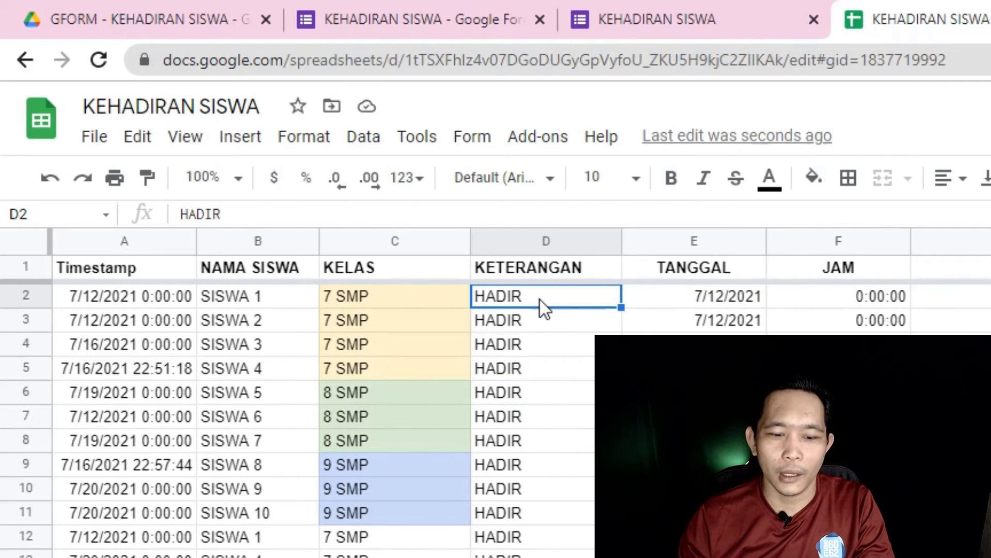
{"action": "type", "text": "SAKIT"}
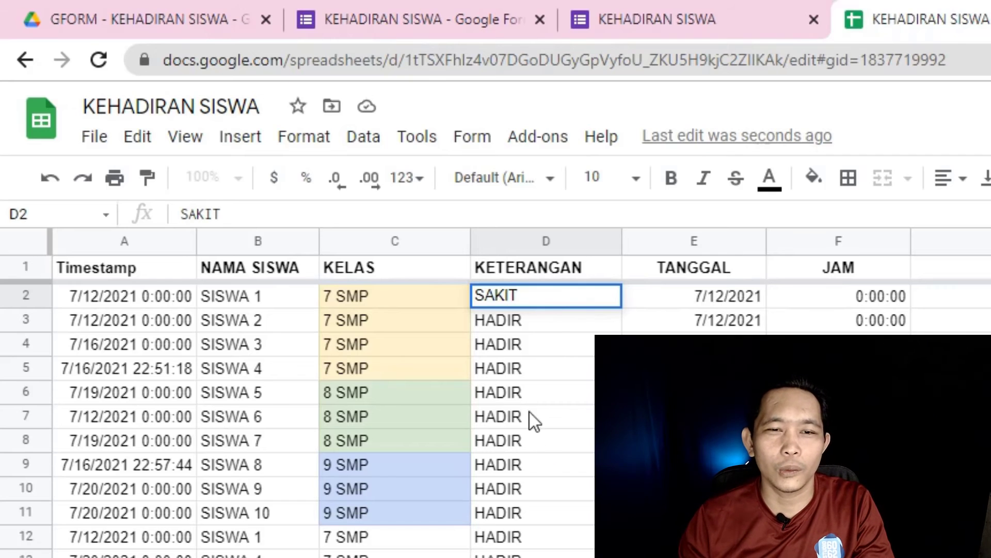
{"action": "left_click", "coordinate": [542, 445]}
{"action": "key", "text": "ctrl+shift+Page_Down"}
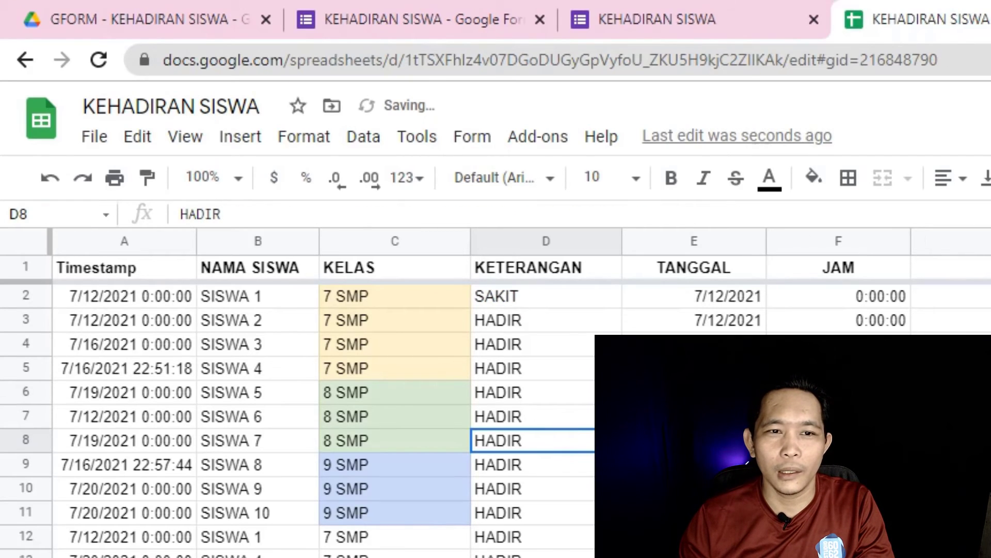
{"action": "left_click_drag", "start_coordinate": [115, 324], "coordinate": [478, 318]}
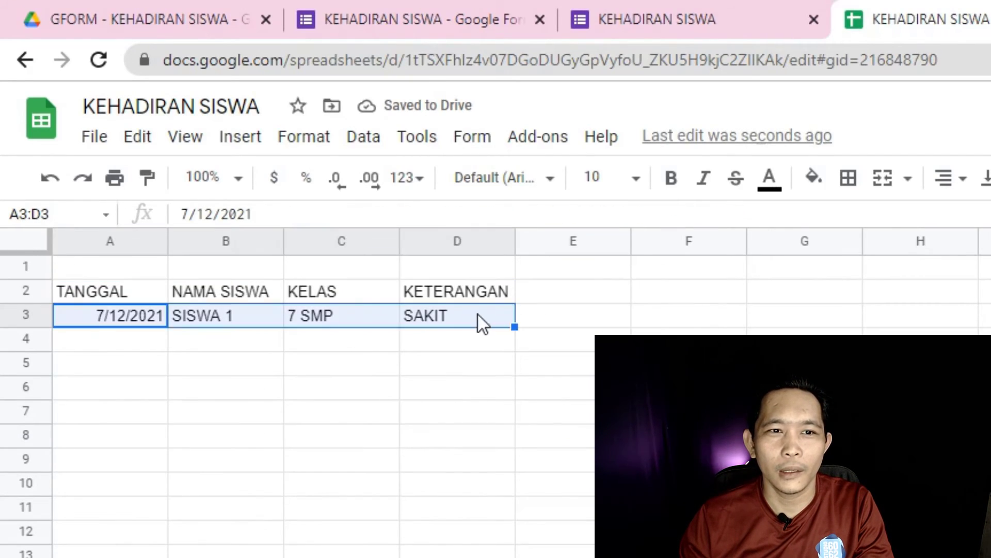
{"action": "left_click", "coordinate": [132, 325]}
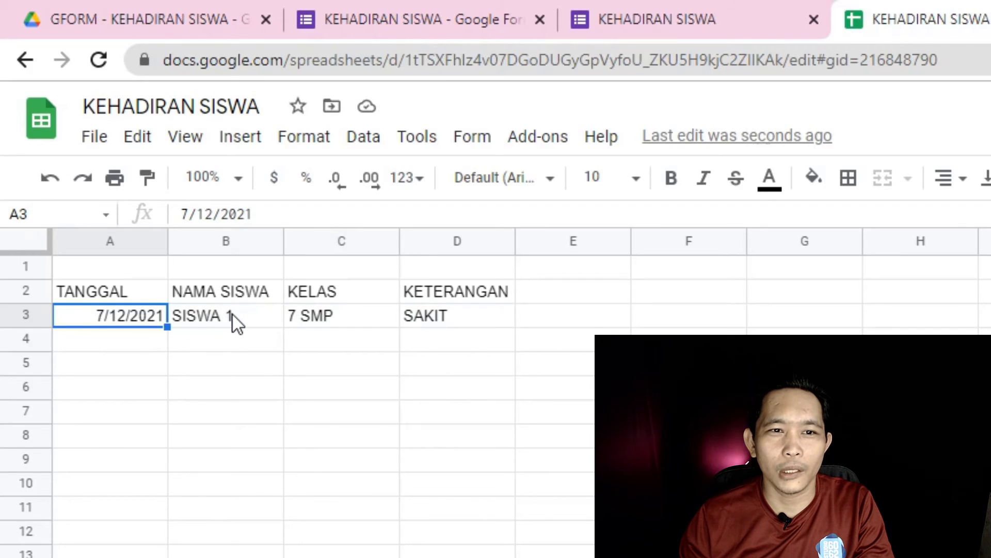
{"action": "left_click", "coordinate": [233, 317]}
{"action": "left_click", "coordinate": [331, 327]}
{"action": "left_click", "coordinate": [430, 325]}
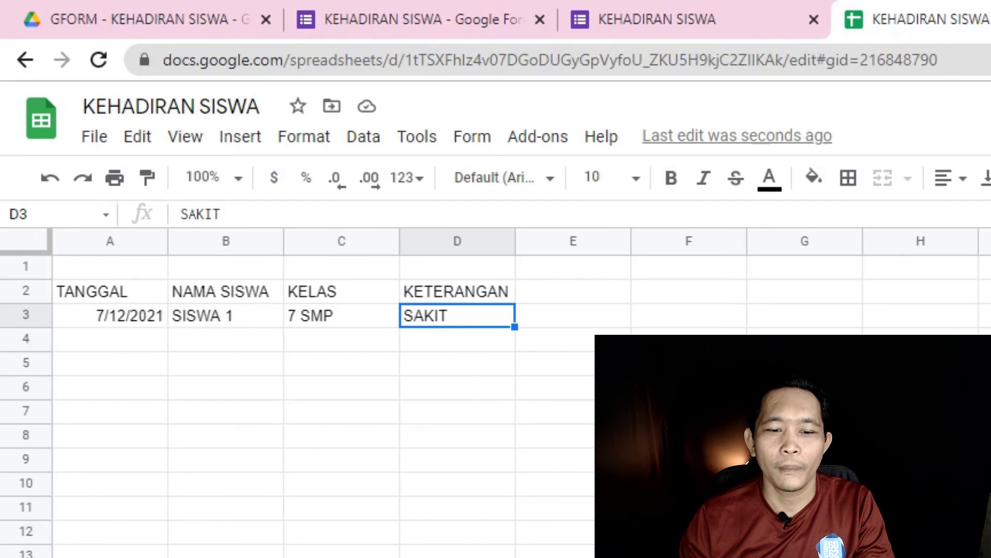
Set the KETERANGAN of SISWA 5 in D6 of Form Responses to SAKIT and check row 4 of the query output
{"action": "key", "text": "ctrl+shift+Page_Up"}
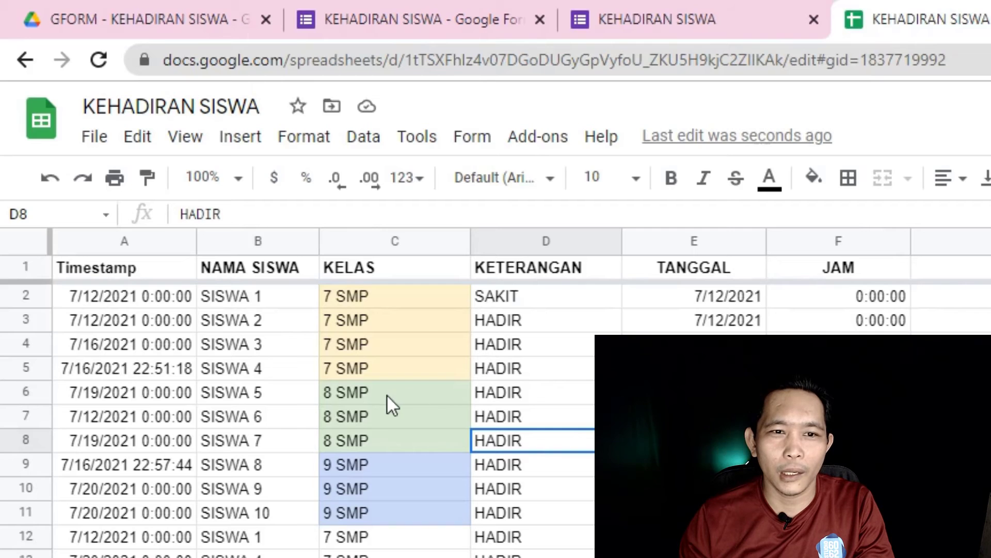
{"action": "left_click", "coordinate": [527, 393]}
{"action": "type", "text": "SAKIT"}
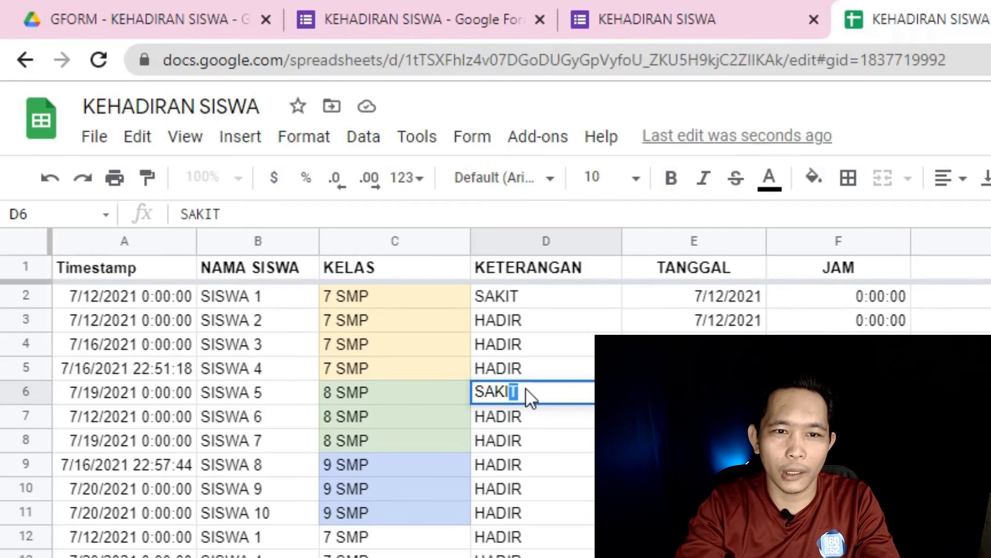
{"action": "key", "text": "Return"}
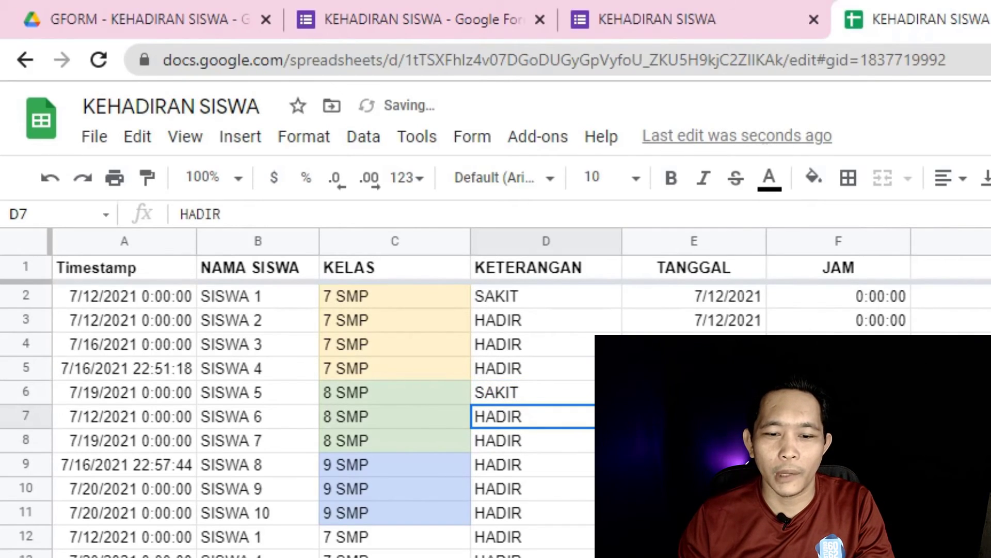
{"action": "key", "text": "ctrl+shift+Page_Down"}
{"action": "left_click", "coordinate": [414, 348]}
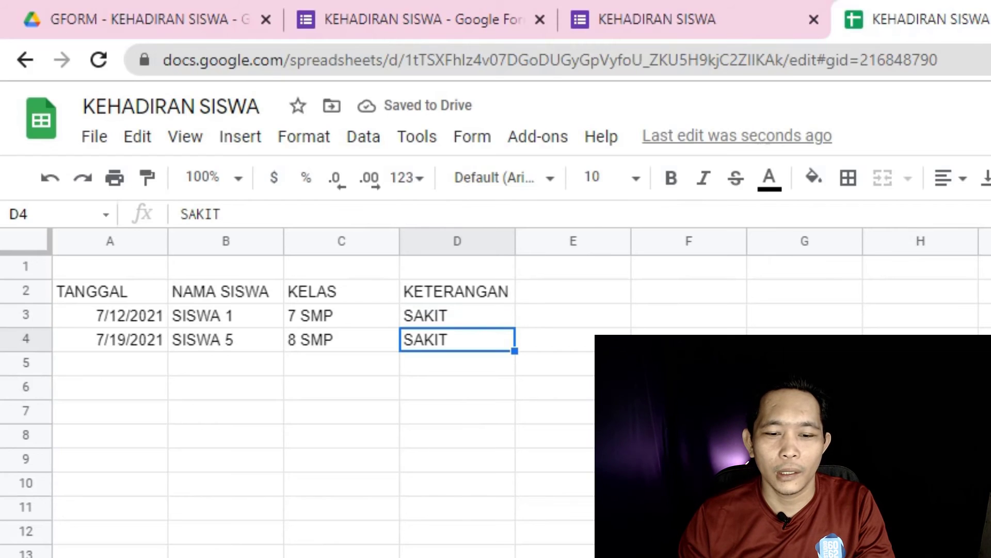
Set the KETERANGAN of SISWA 8 in D9 of Form Responses to SAKIT and return to the query output sheet
{"action": "key", "text": "ctrl+shift+Page_Up"}
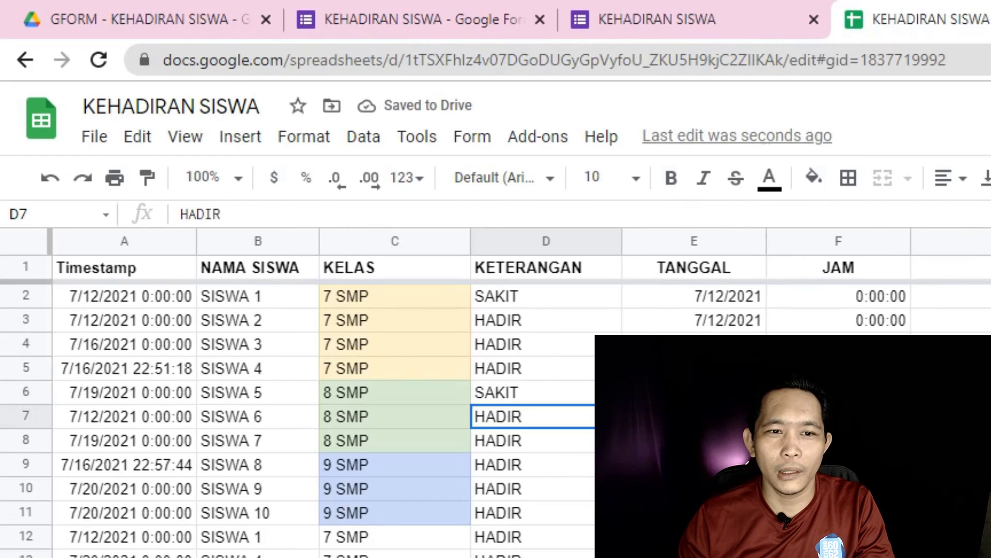
{"action": "left_click", "coordinate": [532, 467]}
{"action": "type", "text": "SAKIT"}
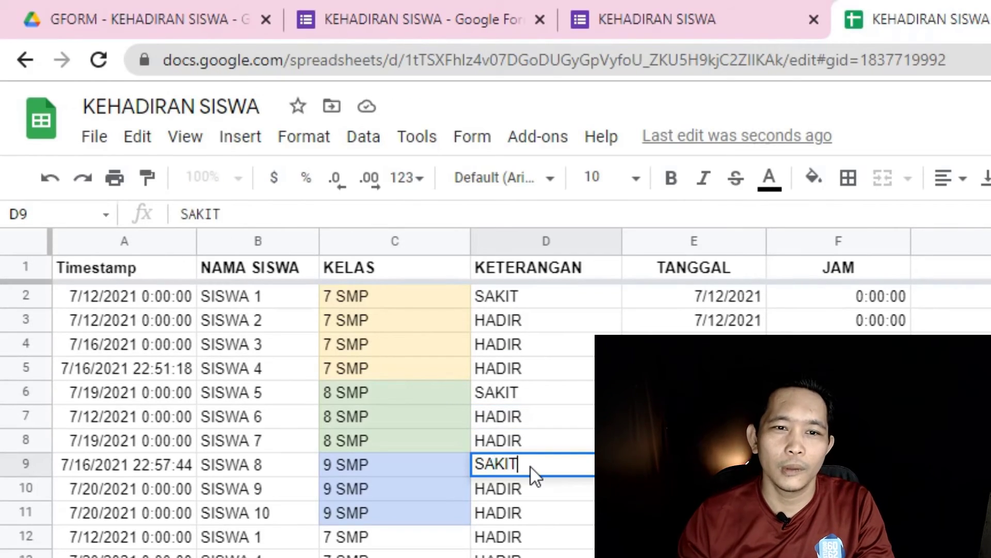
{"action": "key", "text": "Return"}
{"action": "key", "text": "ctrl+shift+Page_Down"}
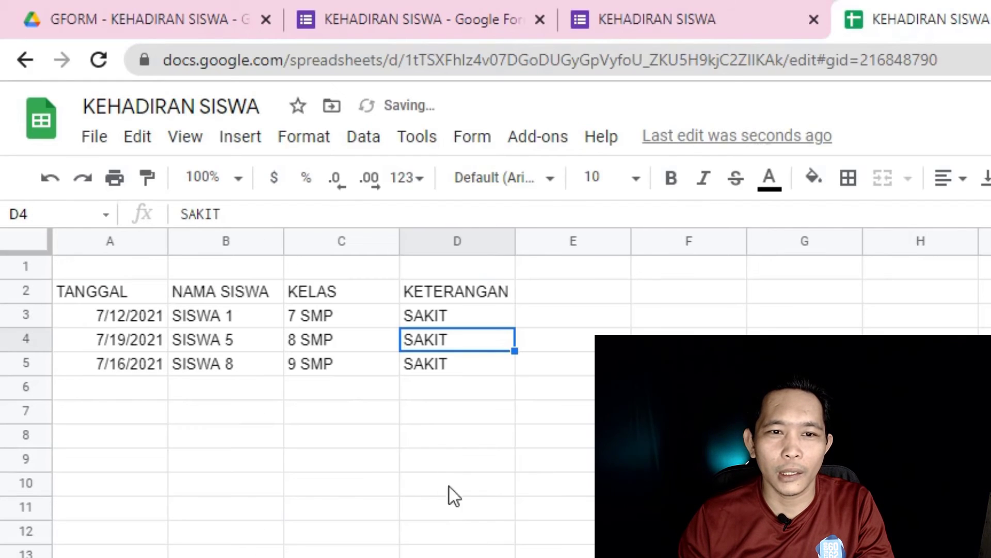
{"action": "key", "text": "Down"}
{"action": "key", "text": "Down"}
{"action": "key", "text": "Down"}
{"action": "key", "text": "Down"}
{"action": "key", "text": "Down"}
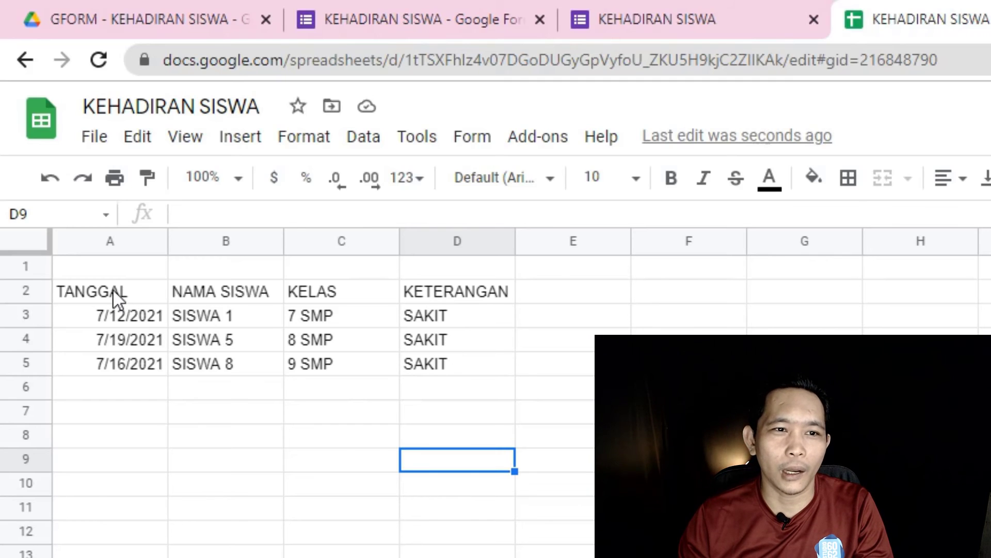
Copy the QUERY formula from A2 into F2 on the same sheet
{"action": "left_click_drag", "start_coordinate": [98, 289], "coordinate": [395, 328]}
{"action": "left_click_drag", "start_coordinate": [341, 316], "coordinate": [164, 291]}
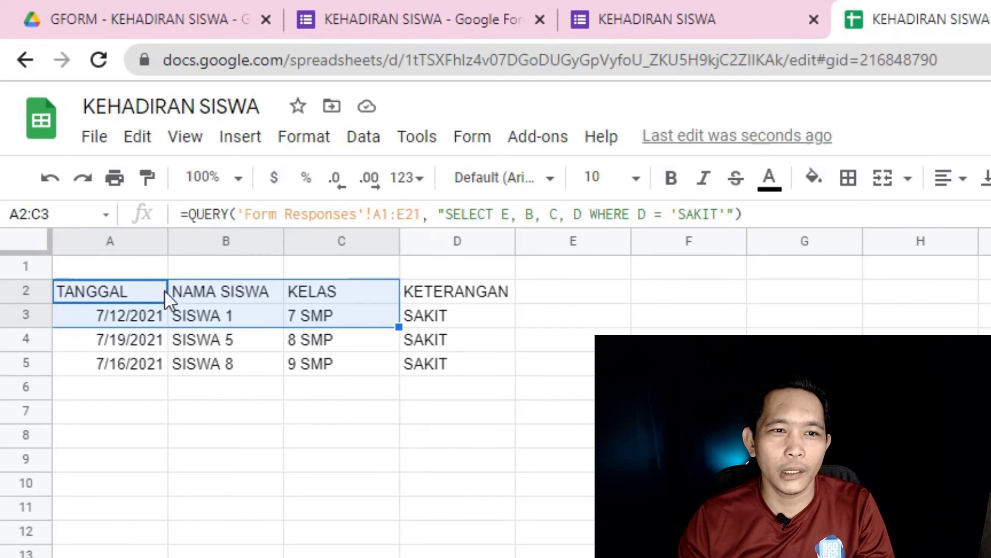
{"action": "left_click", "coordinate": [137, 296]}
{"action": "left_click", "coordinate": [243, 389]}
{"action": "left_click", "coordinate": [138, 296]}
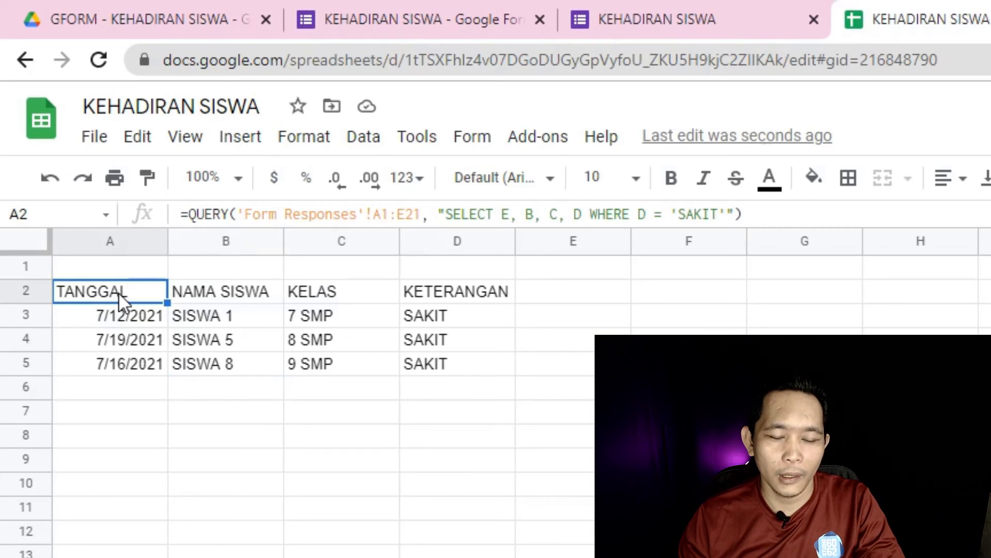
{"action": "key", "text": "ctrl+c"}
{"action": "left_click", "coordinate": [659, 285]}
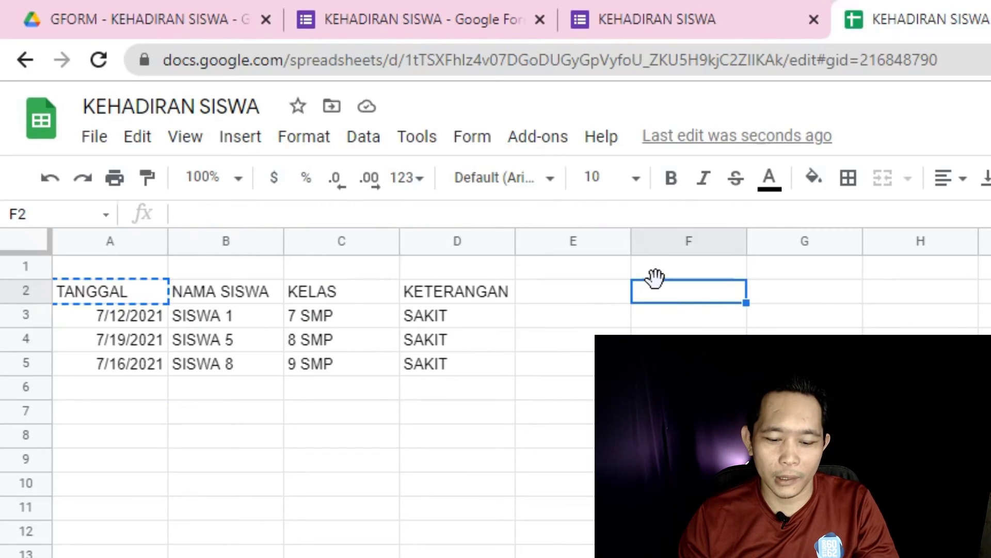
{"action": "key", "text": "ctrl+v"}
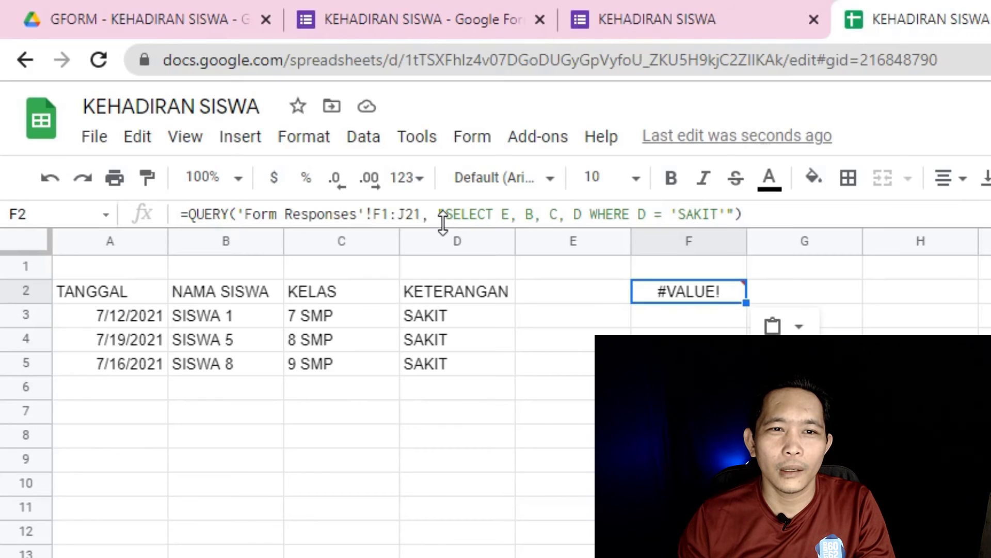
Edit the QUERY in F2 to use the source range 'Form Responses'!A1:A and the condition D = 'IZIN'
{"action": "left_click", "coordinate": [123, 294]}
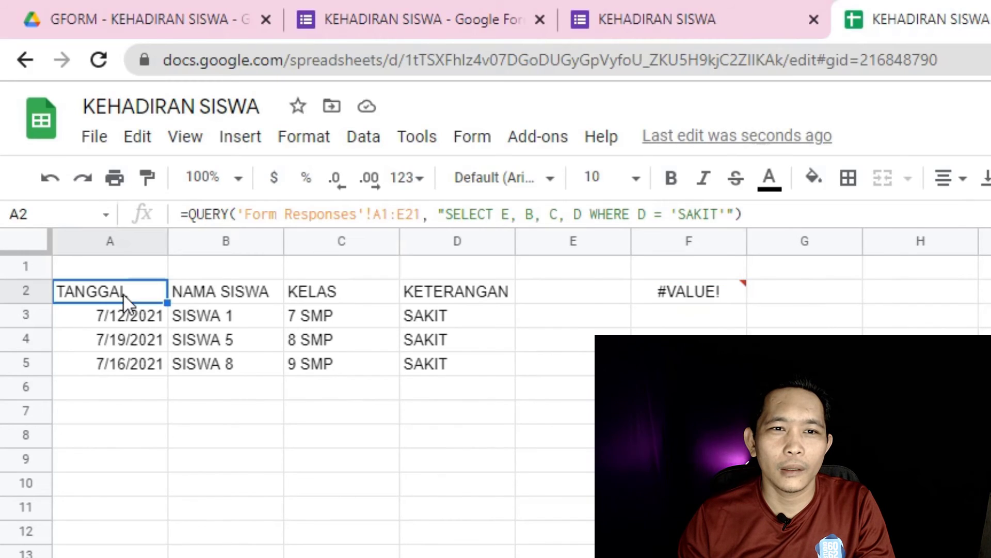
{"action": "left_click", "coordinate": [712, 293]}
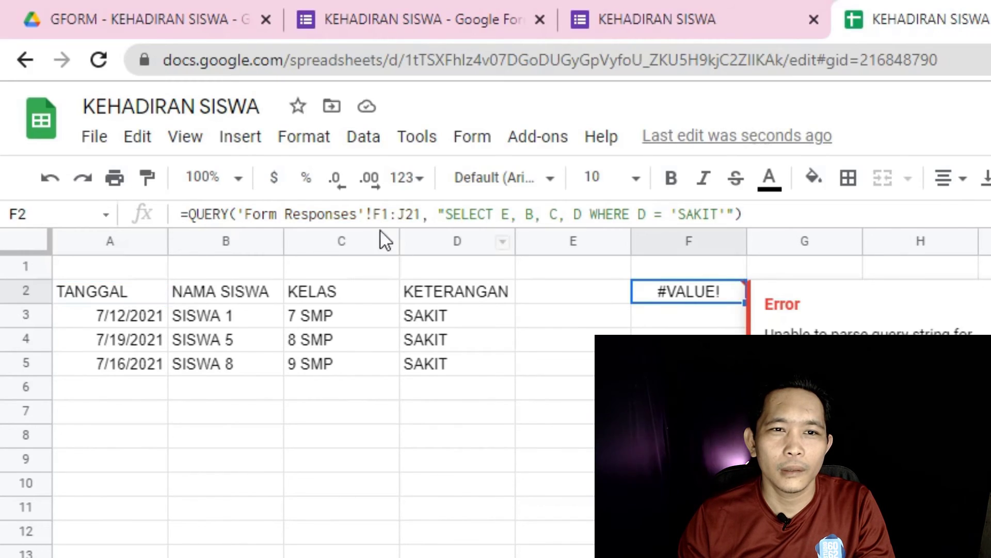
{"action": "left_click_drag", "start_coordinate": [386, 213], "coordinate": [373, 214]}
{"action": "type", "text": "A"}
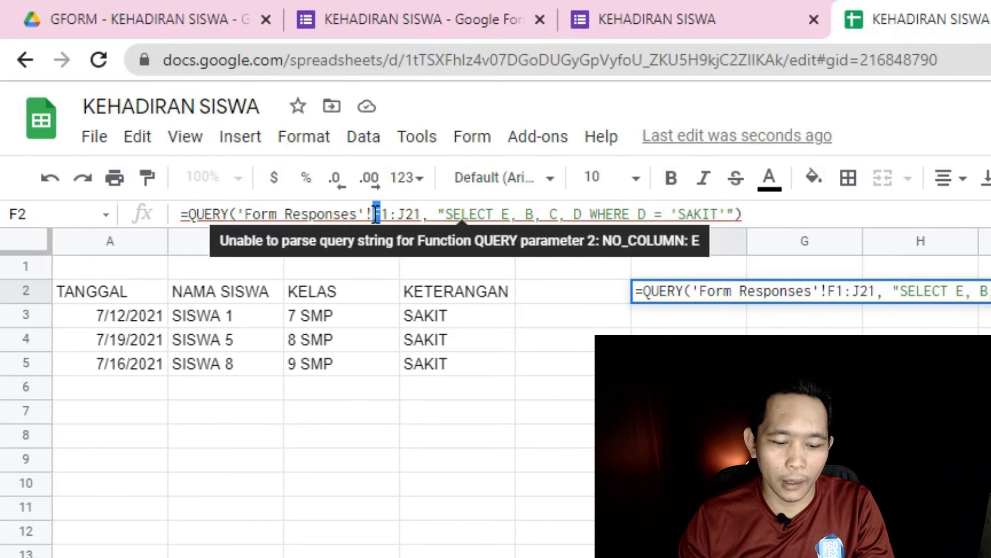
{"action": "left_click", "coordinate": [421, 209]}
{"action": "key", "text": "BackSpace"}
{"action": "key", "text": "BackSpace"}
{"action": "key", "text": "BackSpace"}
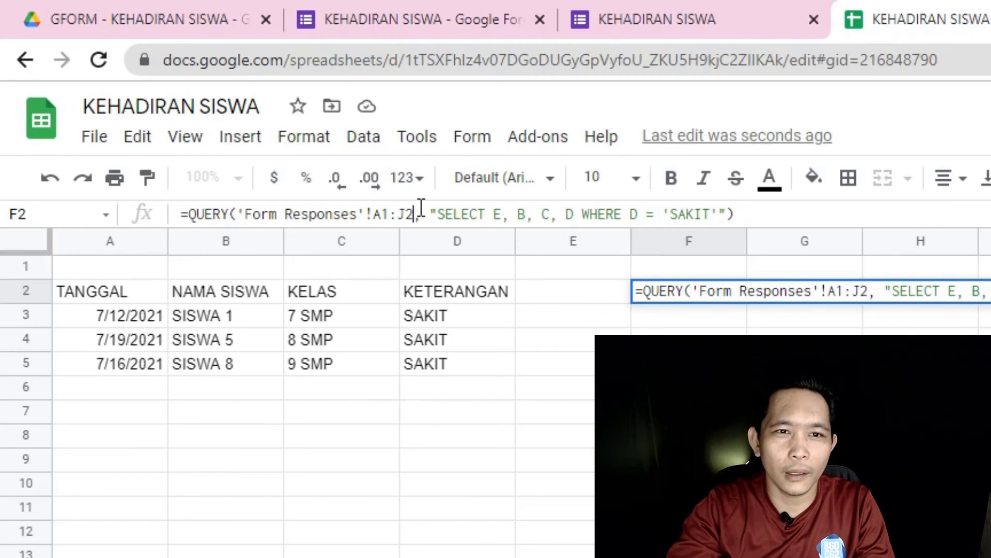
{"action": "type", "text": "A"}
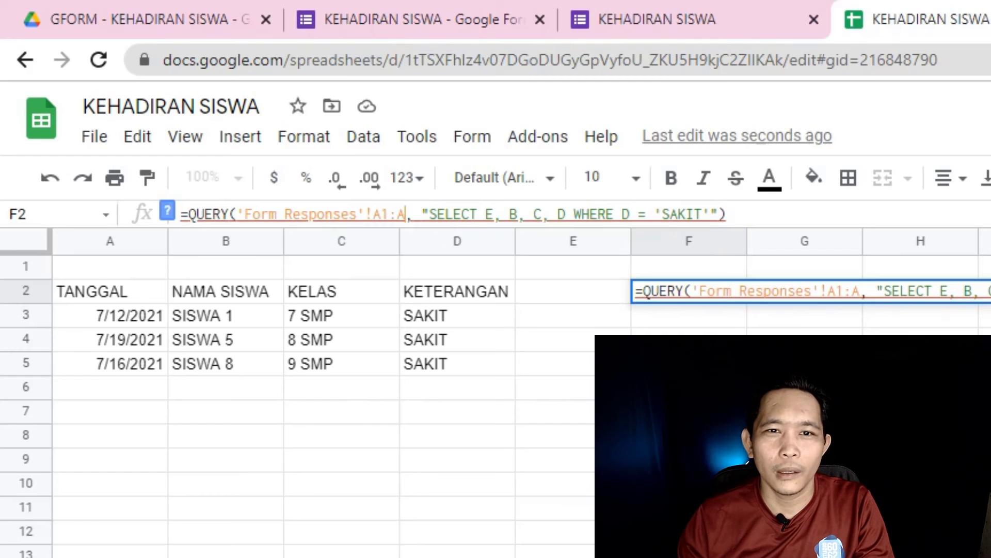
{"action": "left_click_drag", "start_coordinate": [701, 214], "coordinate": [669, 215]}
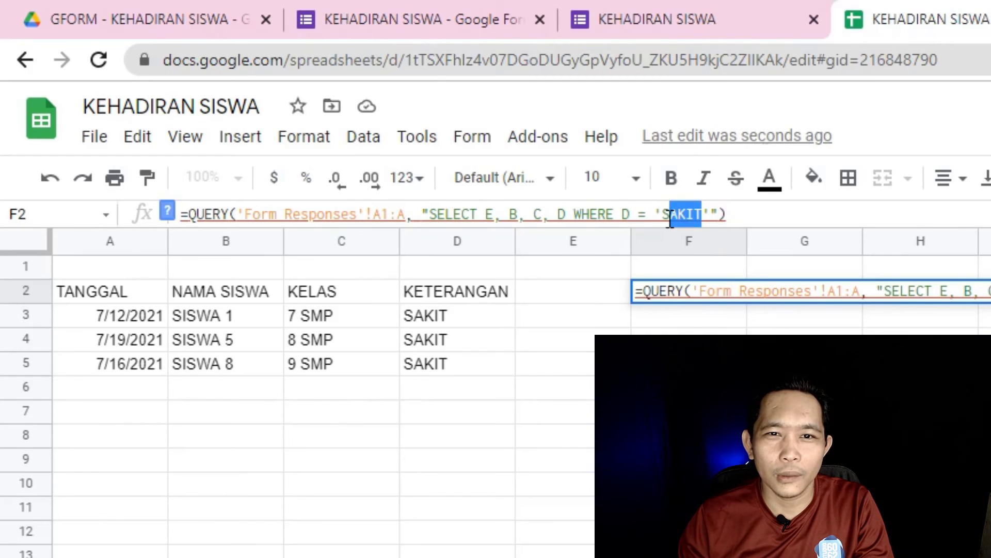
{"action": "type", "text": "IZIN"}
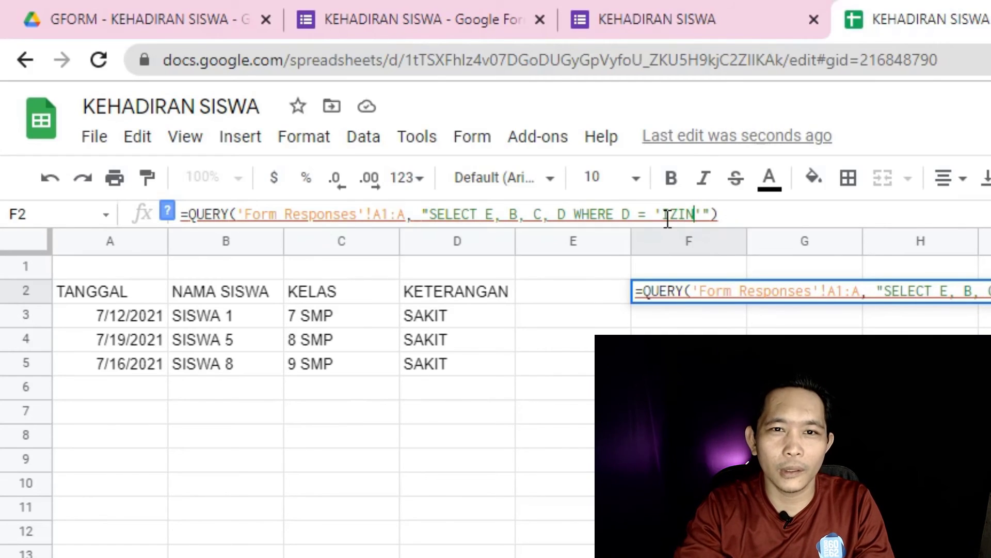
{"action": "key", "text": "Return"}
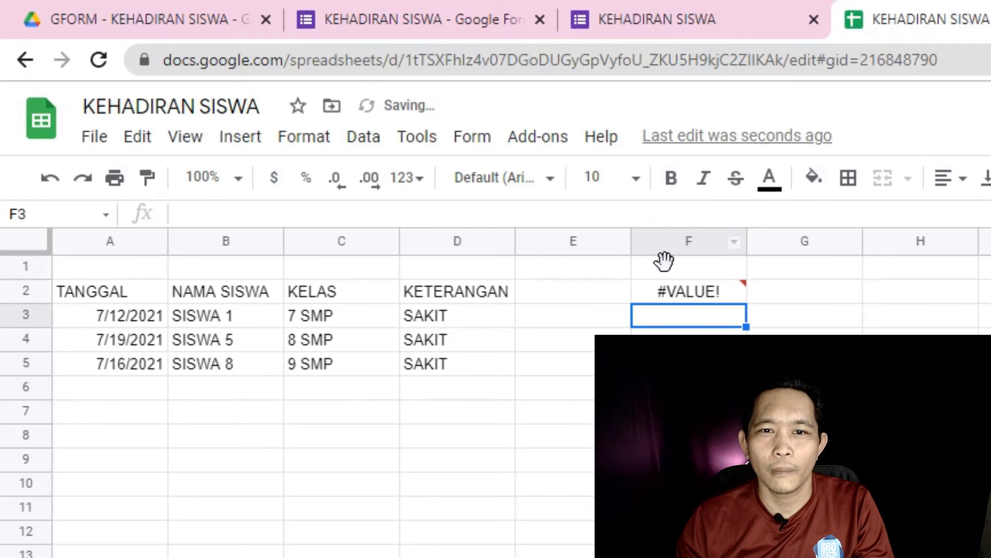
Change the source range of the SAKIT QUERY in A2 to the open-ended 'Form Responses'!A1:E
{"action": "left_click", "coordinate": [677, 299]}
{"action": "double_click", "coordinate": [677, 299]}
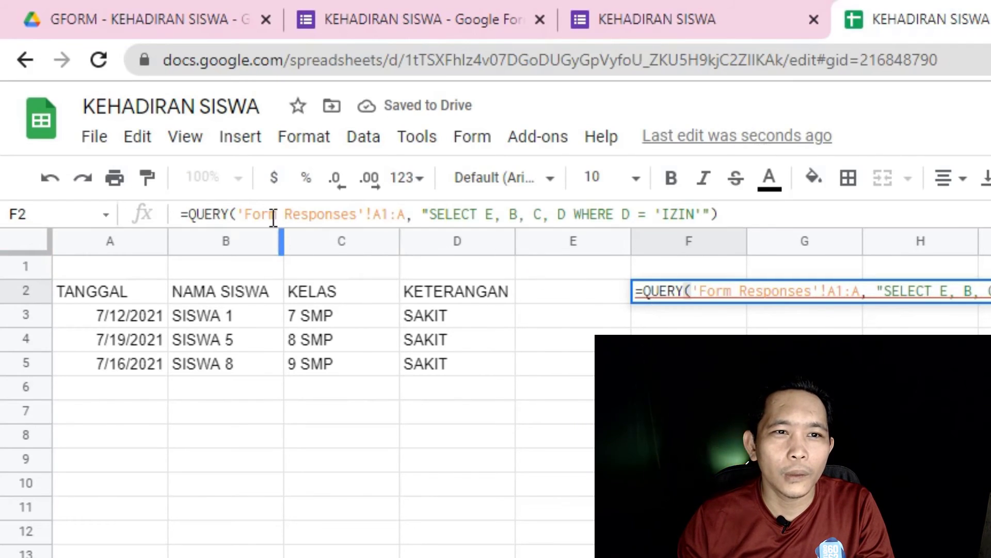
{"action": "left_click", "coordinate": [141, 293]}
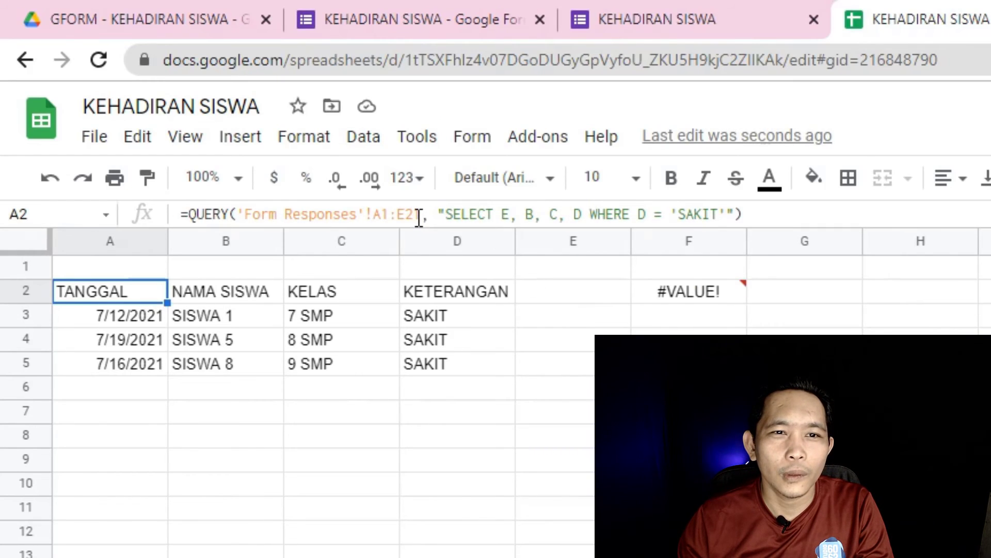
{"action": "left_click", "coordinate": [419, 216]}
{"action": "key", "text": "BackSpace"}
{"action": "key", "text": "BackSpace"}
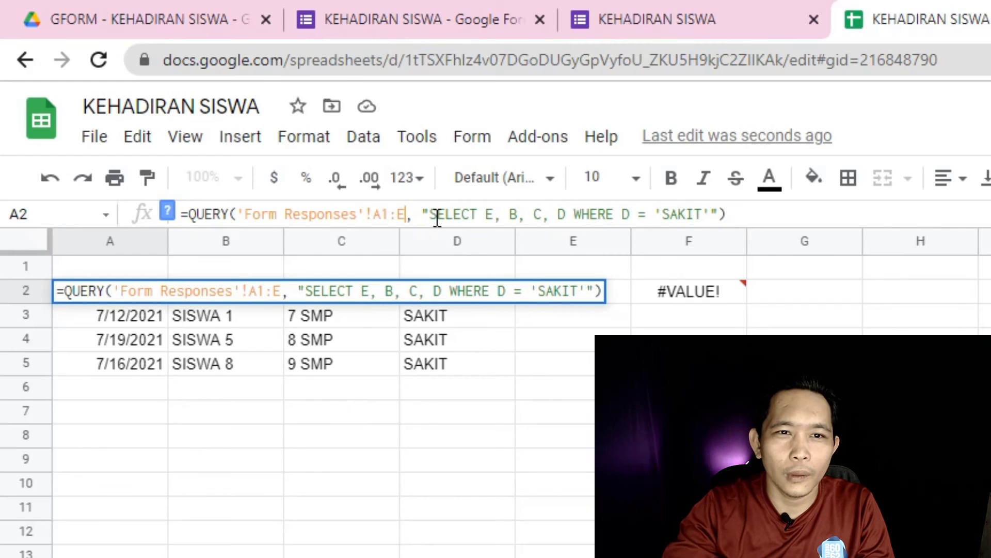
Set the source range of the IZIN QUERY in F2 to 'Form Responses'!A1:E and check its header row
{"action": "left_click", "coordinate": [728, 297]}
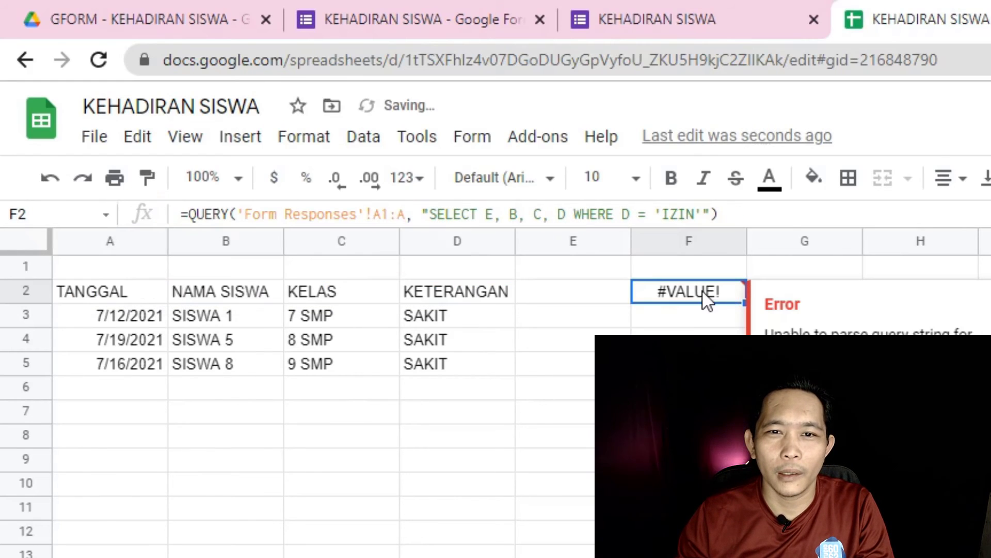
{"action": "left_click", "coordinate": [407, 214]}
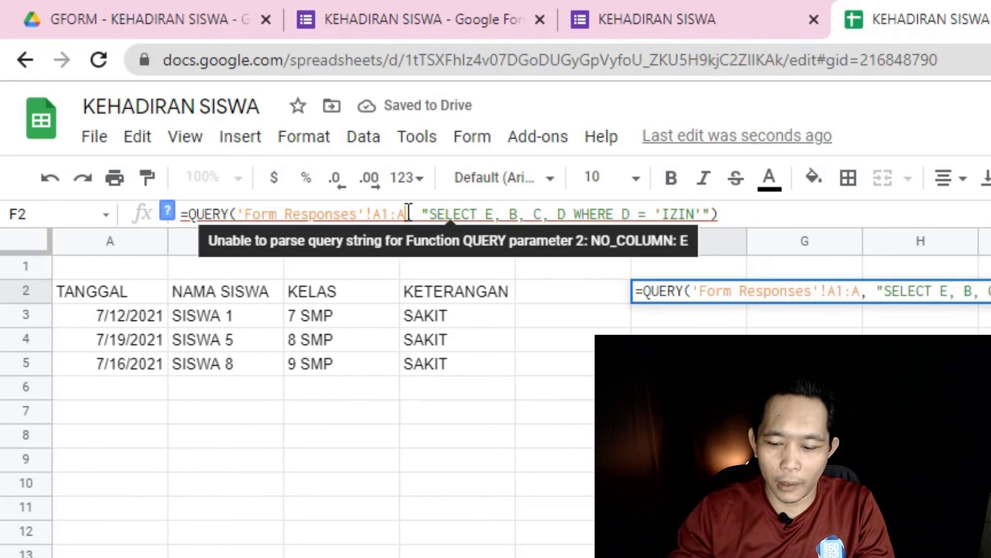
{"action": "key", "text": "BackSpace"}
{"action": "type", "text": "E"}
{"action": "key", "text": "Return"}
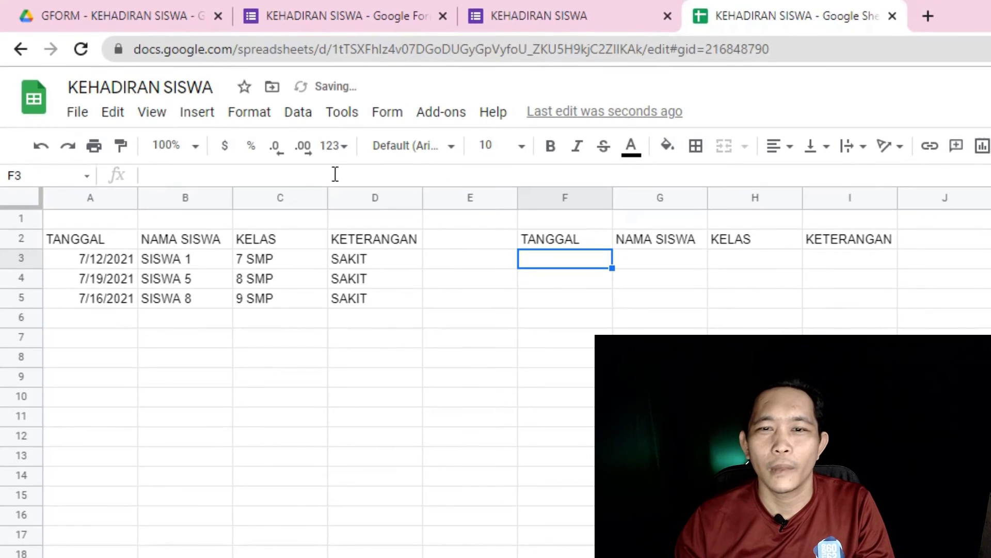
{"action": "left_click_drag", "start_coordinate": [561, 243], "coordinate": [885, 239]}
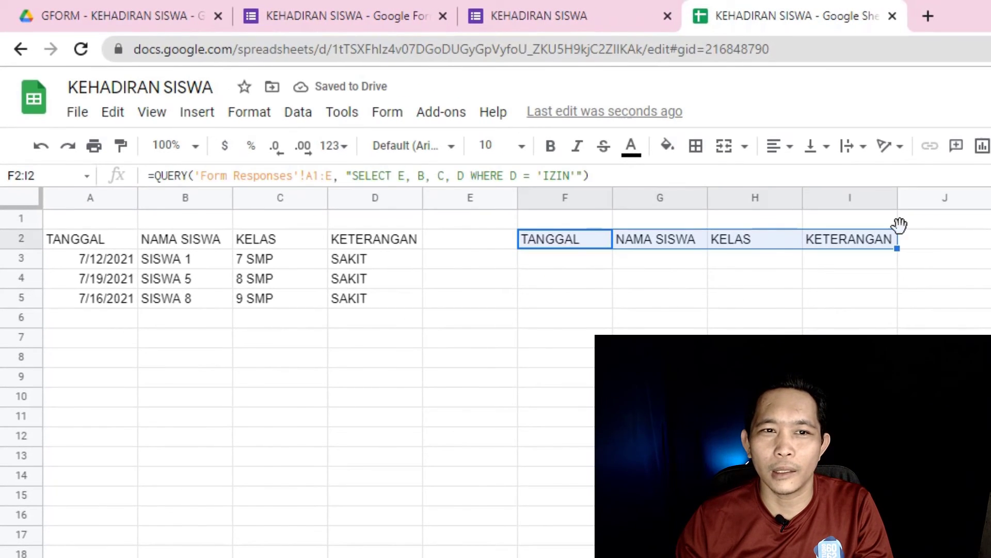
Set the KETERANGAN of SISWA 2 in D3 of Form Responses to IZIN
{"action": "key", "text": "ctrl+shift+Page_Up"}
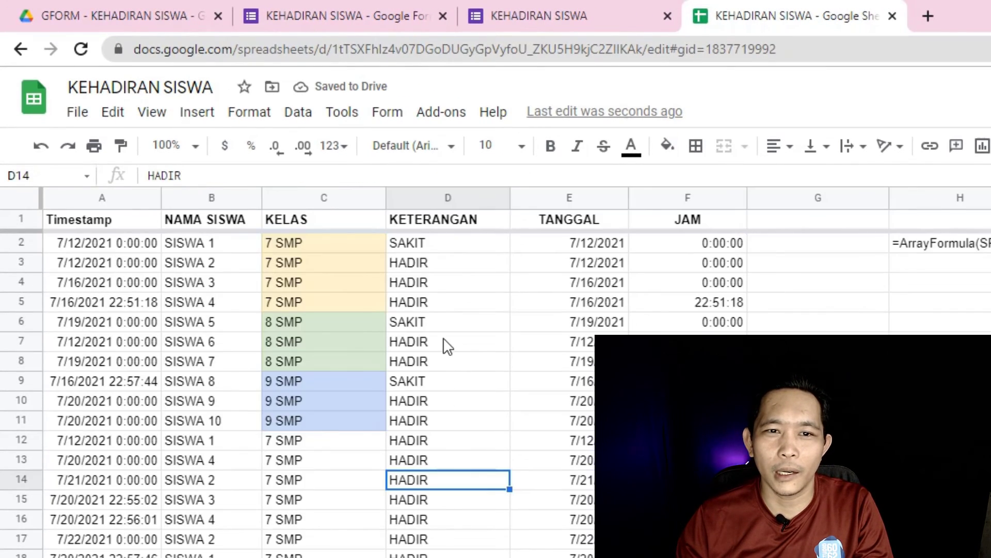
{"action": "left_click", "coordinate": [435, 269]}
{"action": "type", "text": "IZIN"}
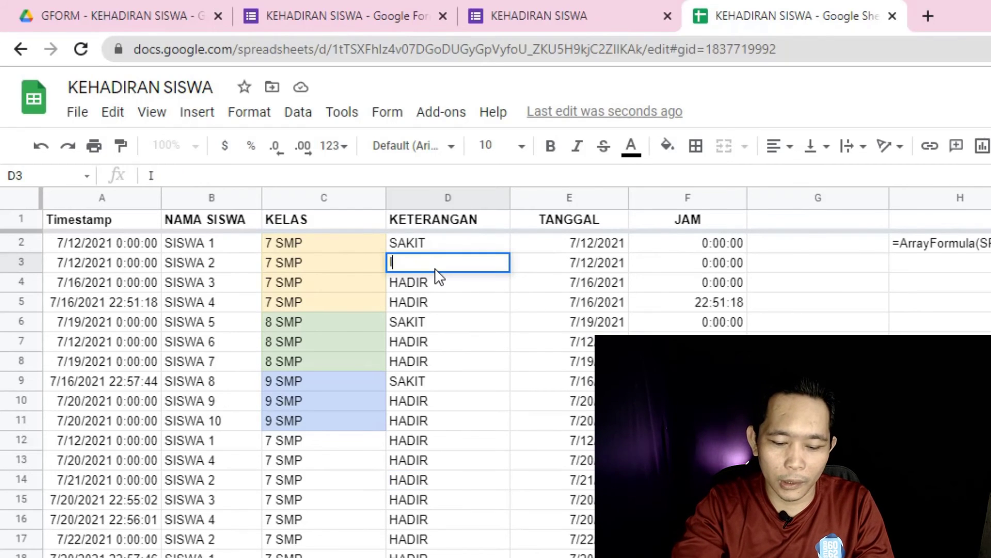
{"action": "key", "text": "Return"}
Set the KETERANGAN of SISWA 1 in D12 and of SISWA 4 in D16 of Form Responses to IZIN
{"action": "key", "text": "Down"}
{"action": "key", "text": "Down"}
{"action": "key", "text": "Down"}
{"action": "key", "text": "Down"}
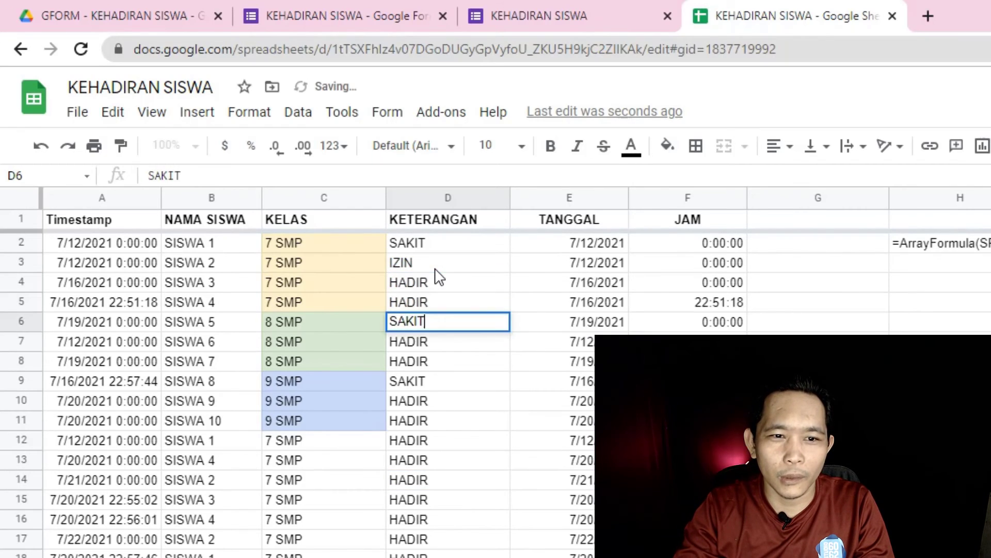
{"action": "key", "text": "Down"}
{"action": "key", "text": "Down"}
{"action": "key", "text": "Down"}
{"action": "key", "text": "Down"}
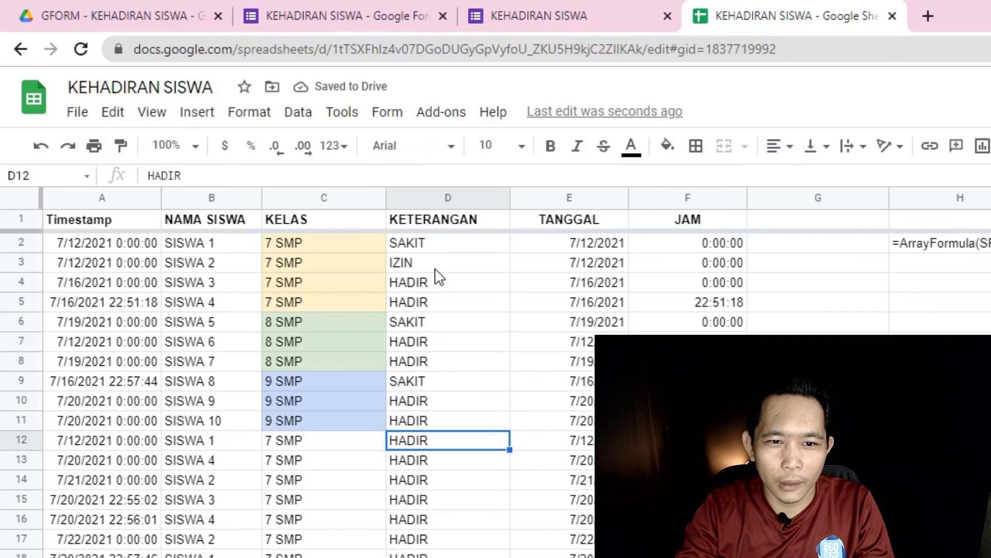
{"action": "key", "text": "Return"}
{"action": "type", "text": "IZI"}
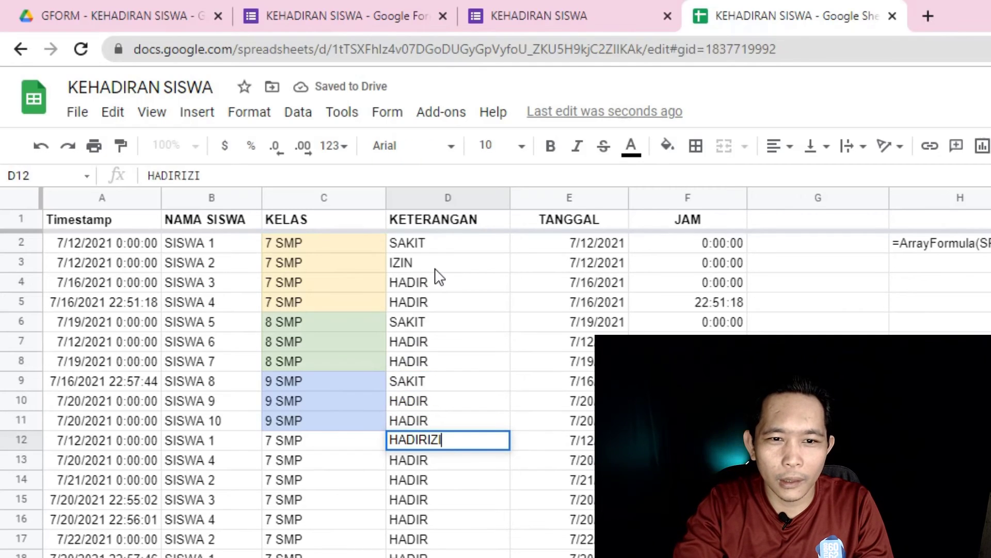
{"action": "key", "text": "BackSpace"}
{"action": "key", "text": "BackSpace"}
{"action": "key", "text": "BackSpace"}
{"action": "type", "text": "IZIN"}
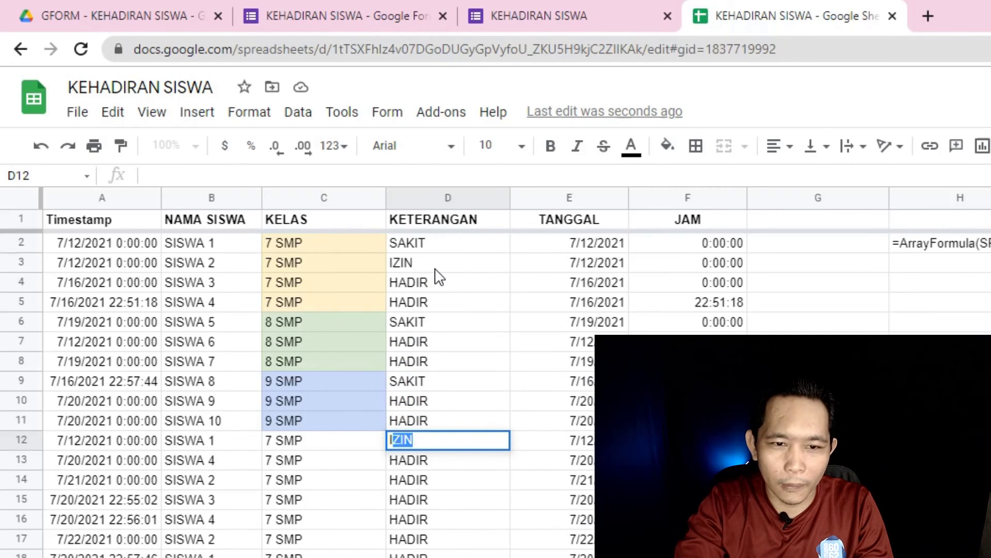
{"action": "left_click", "coordinate": [442, 524]}
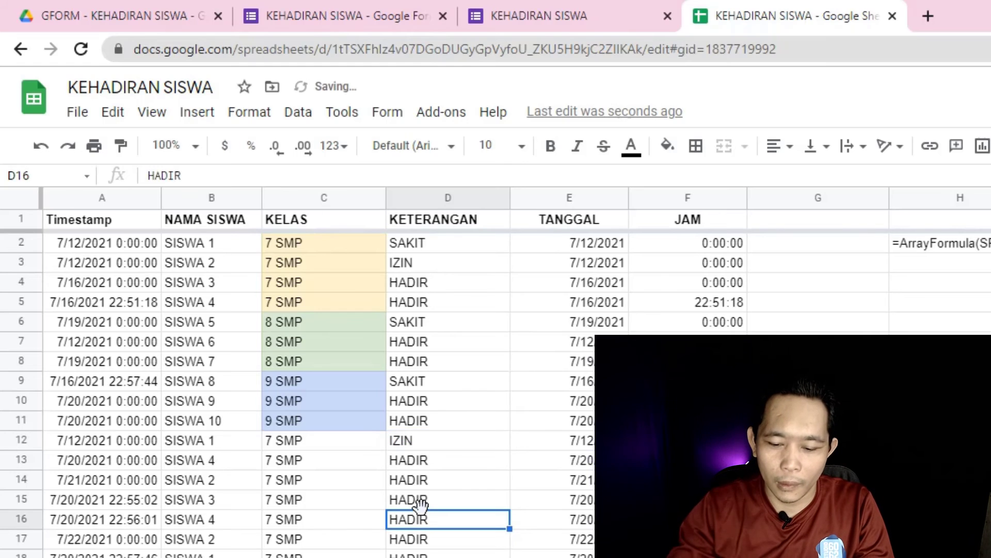
{"action": "type", "text": "IZIN"}
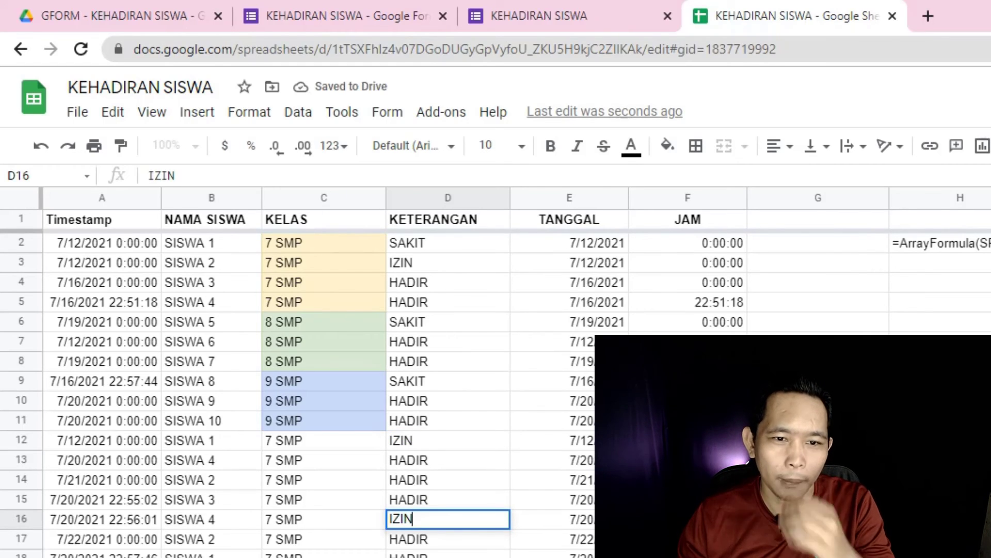
Submit another response in the KEHADIRAN SISWA form with SISWA 8, class 9 SMP and KETERANGAN IZIN
{"action": "left_click", "coordinate": [572, 10]}
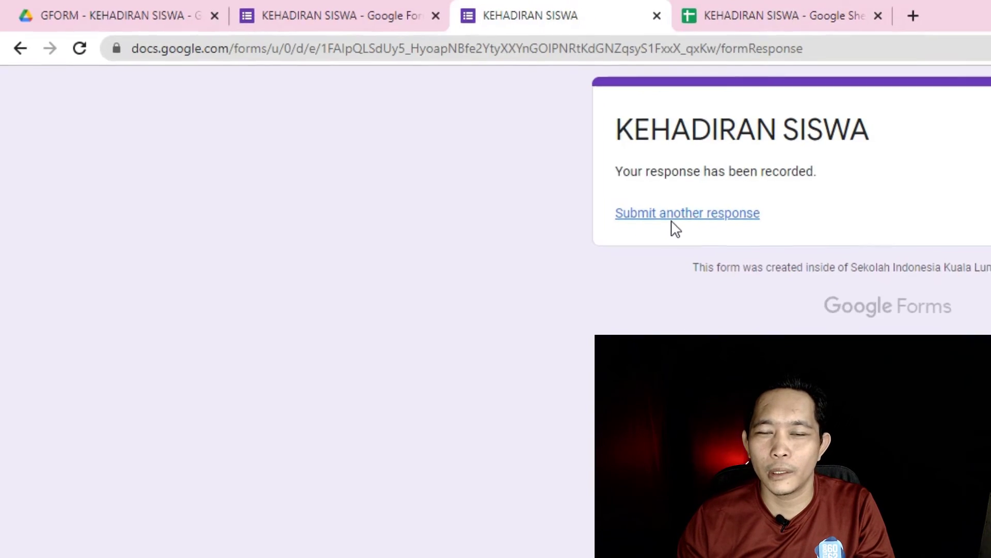
{"action": "left_click", "coordinate": [683, 228]}
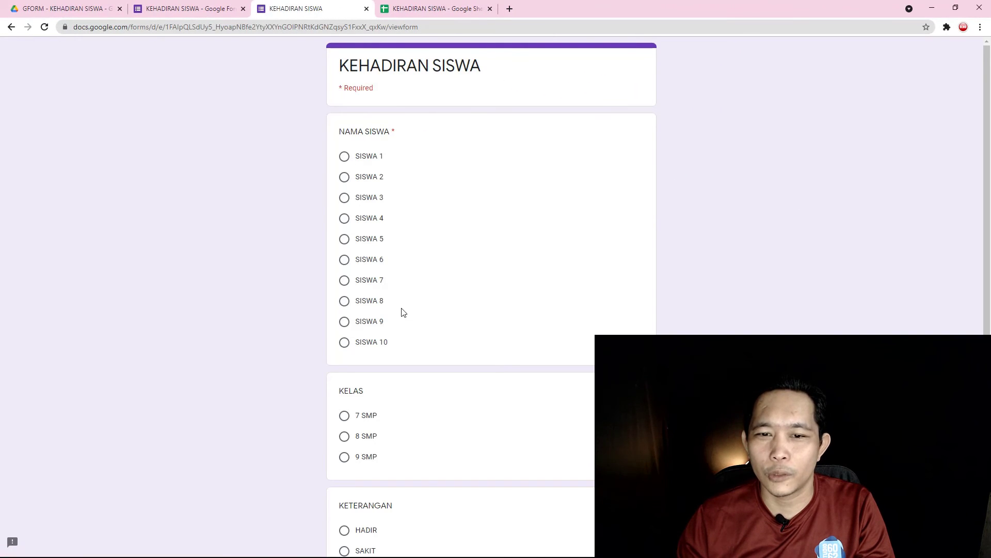
{"action": "left_click", "coordinate": [344, 301]}
{"action": "scroll", "coordinate": [425, 304], "scroll_direction": "down", "scroll_amount": 2}
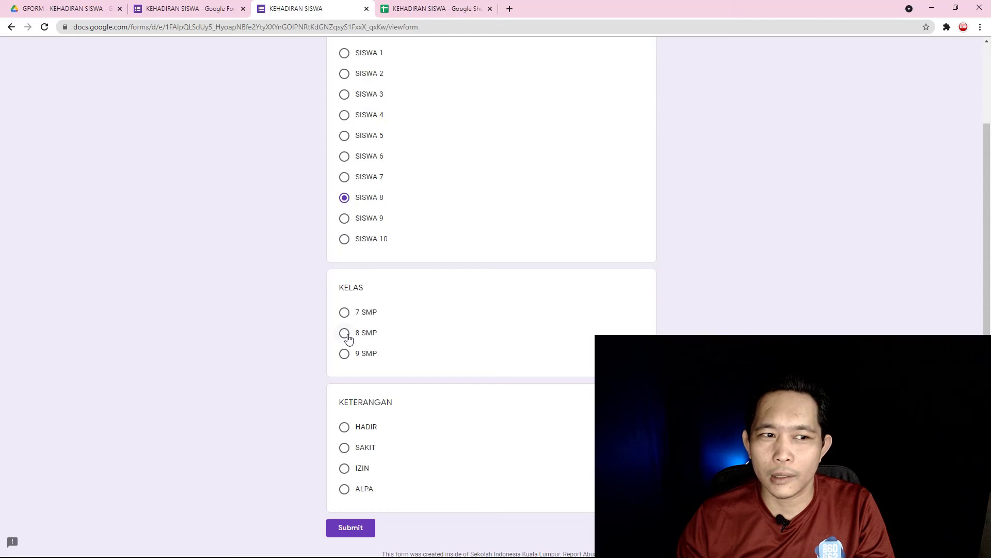
{"action": "left_click", "coordinate": [345, 354]}
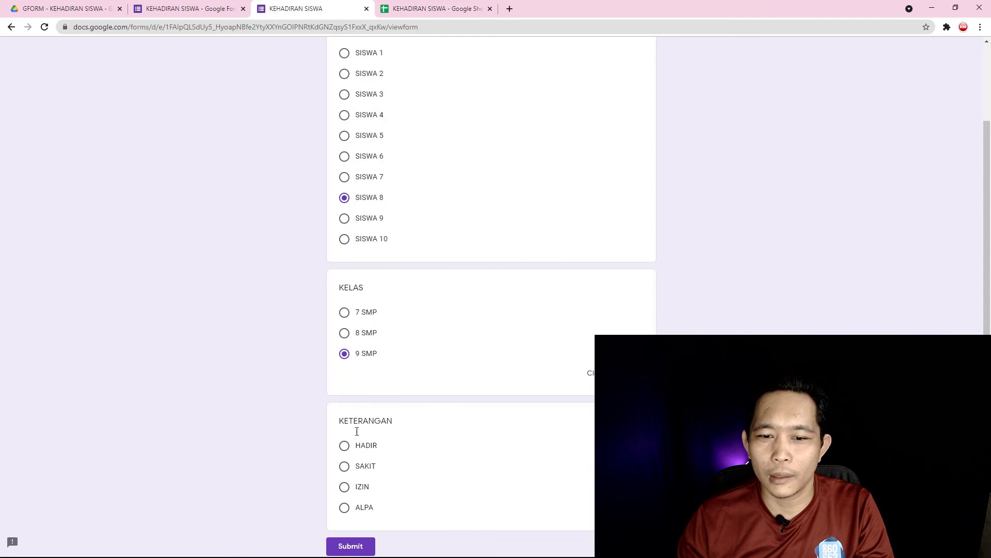
{"action": "left_click", "coordinate": [349, 492]}
{"action": "scroll", "coordinate": [382, 488], "scroll_direction": "down", "scroll_amount": 2}
{"action": "left_click", "coordinate": [354, 486]}
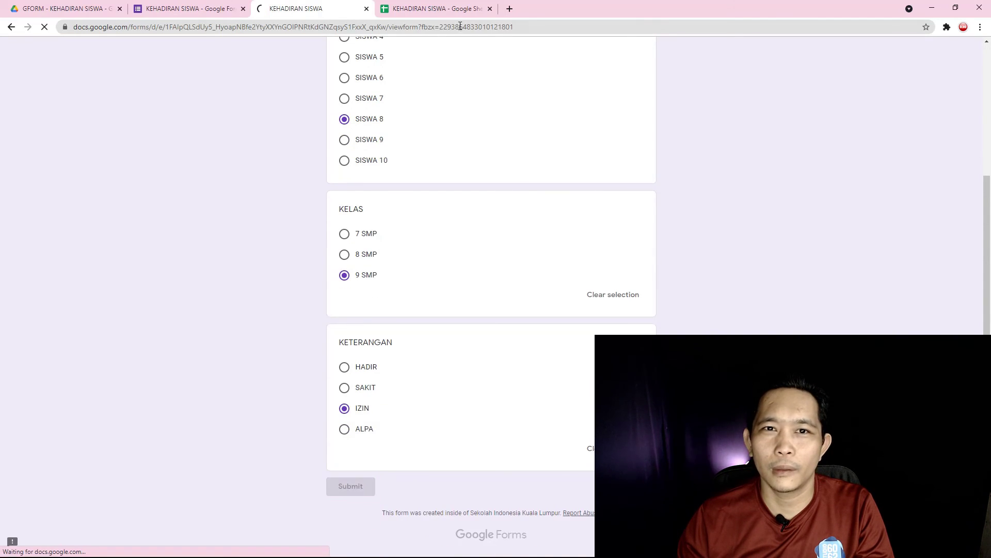
Return to Sheet5 of the spreadsheet and check the new response in row 6 of the IZIN query output
{"action": "left_click", "coordinate": [437, 8]}
{"action": "left_click", "coordinate": [282, 545]}
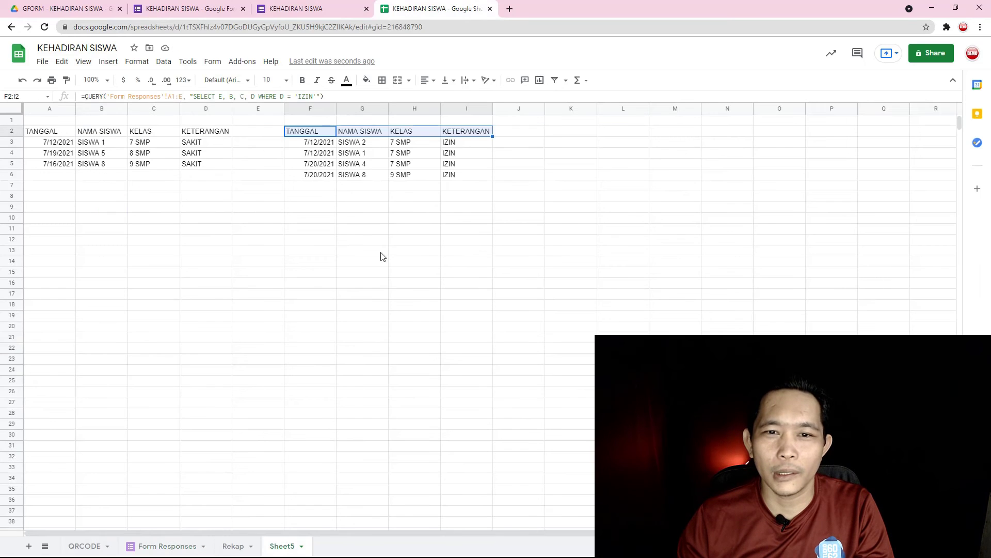
{"action": "left_click_drag", "start_coordinate": [333, 174], "coordinate": [467, 182]}
{"action": "left_click", "coordinate": [466, 228]}
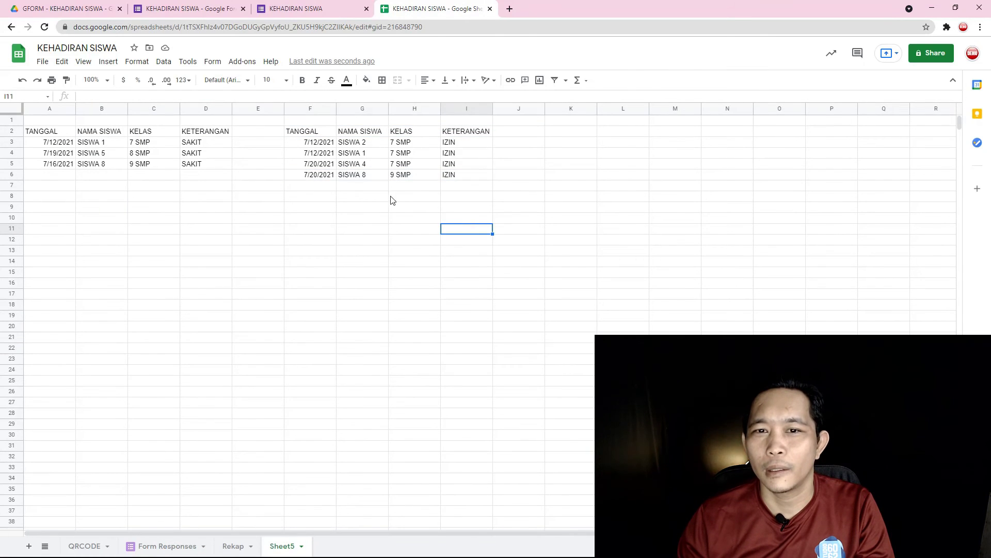
Submit another response in the KEHADIRAN SISWA form with SISWA 10, class 9 SMP and KETERANGAN IZIN
{"action": "left_click", "coordinate": [349, 179]}
{"action": "left_click", "coordinate": [399, 176]}
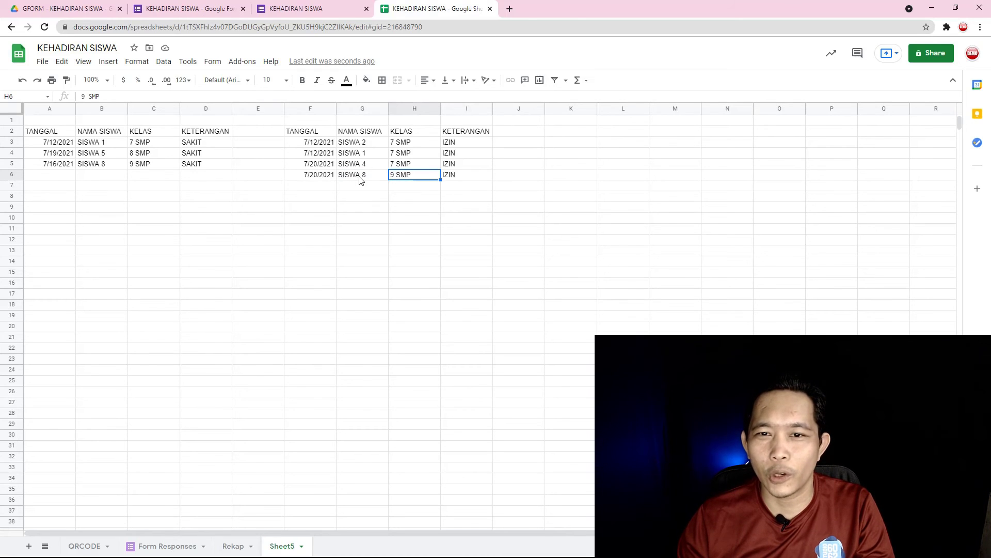
{"action": "left_click", "coordinate": [352, 3]}
{"action": "left_click", "coordinate": [362, 119]}
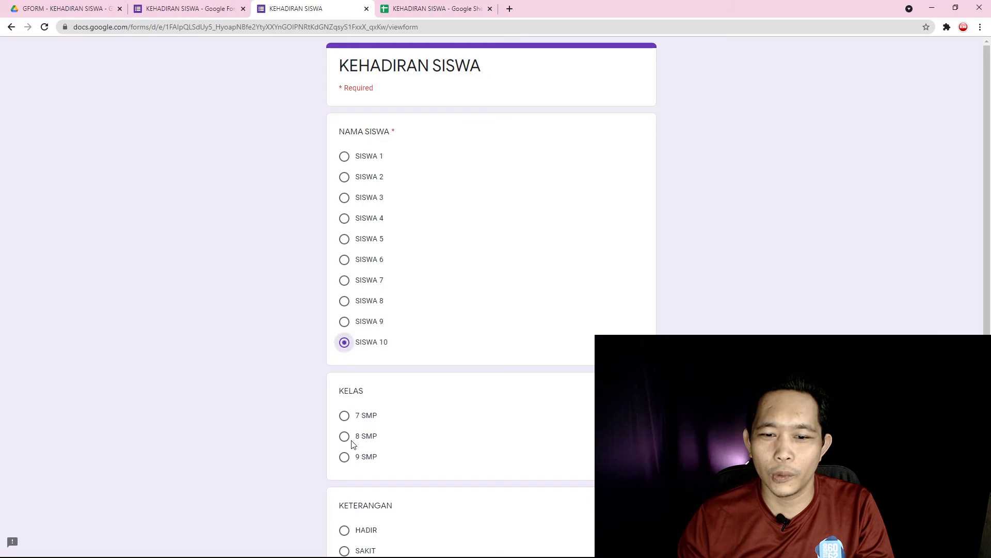
{"action": "left_click", "coordinate": [345, 457]}
{"action": "scroll", "coordinate": [356, 439], "scroll_direction": "down", "scroll_amount": 3}
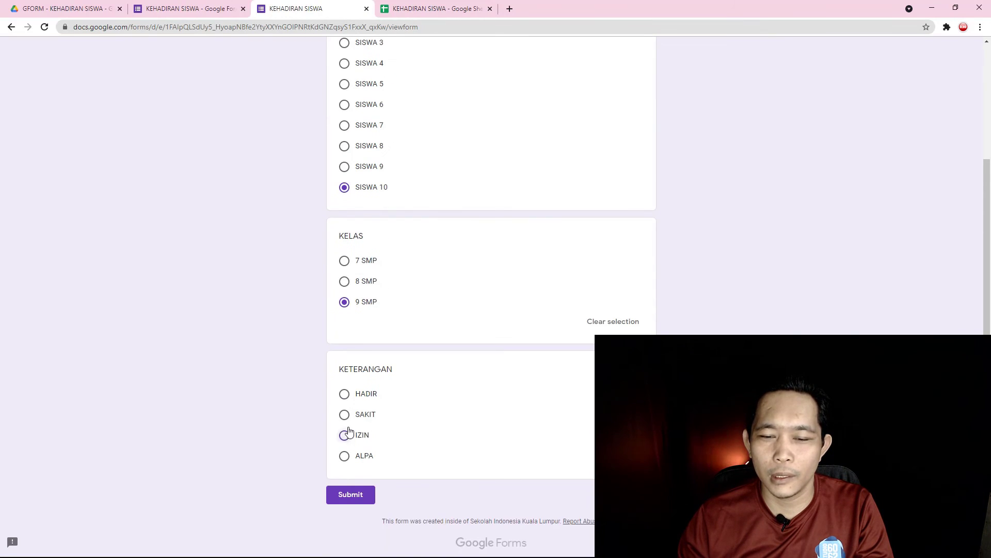
{"action": "left_click", "coordinate": [344, 435]}
{"action": "left_click", "coordinate": [350, 494]}
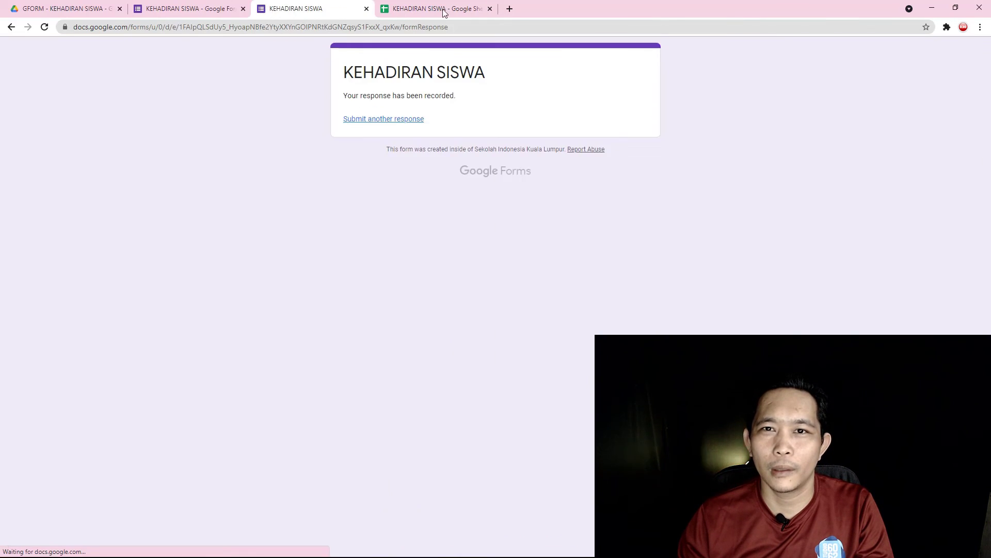
Return to Sheet5 of the spreadsheet and check row 7 of the IZIN query output in columns F to I
{"action": "left_click", "coordinate": [444, 10]}
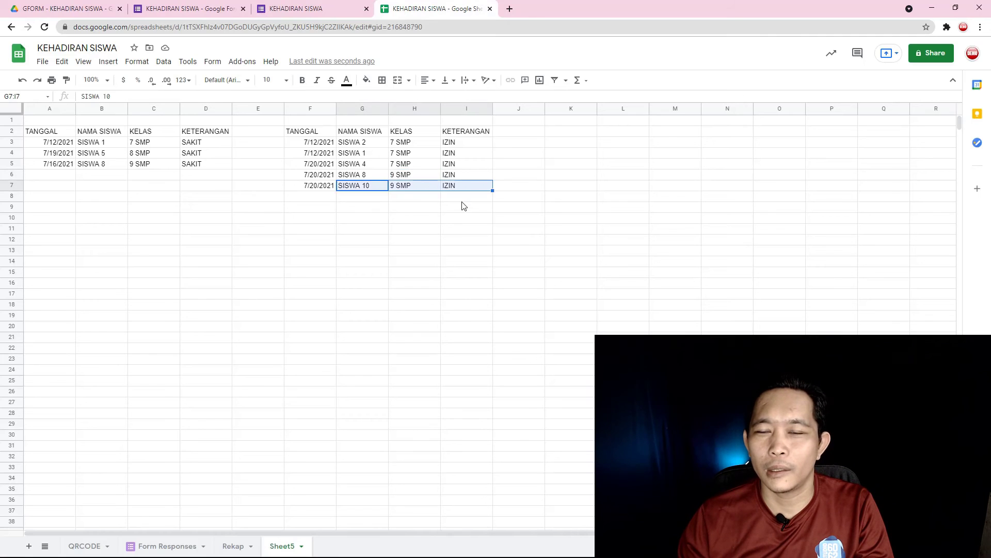
{"action": "left_click", "coordinate": [472, 220]}
{"action": "left_click_drag", "start_coordinate": [312, 109], "coordinate": [458, 110]}
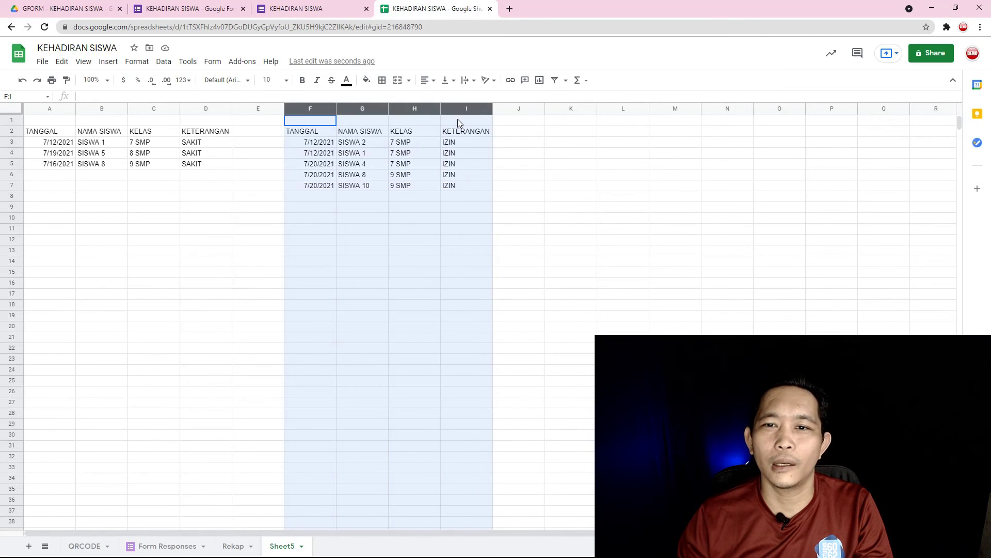
{"action": "left_click", "coordinate": [429, 253]}
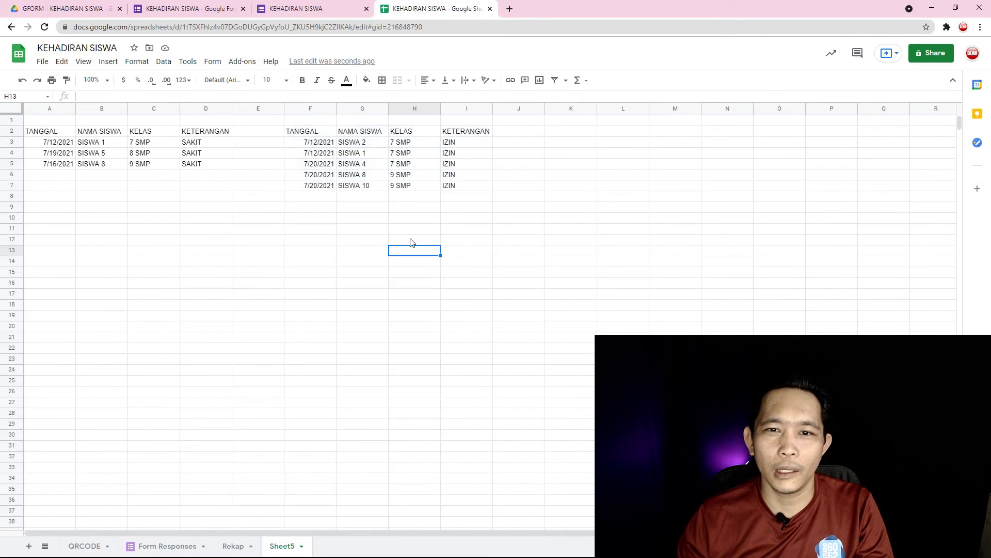
Look over the Rekap sheet, and examine the empty row above both lists and the SAKIT and IZIN student names on Sheet5
{"action": "left_click", "coordinate": [235, 546]}
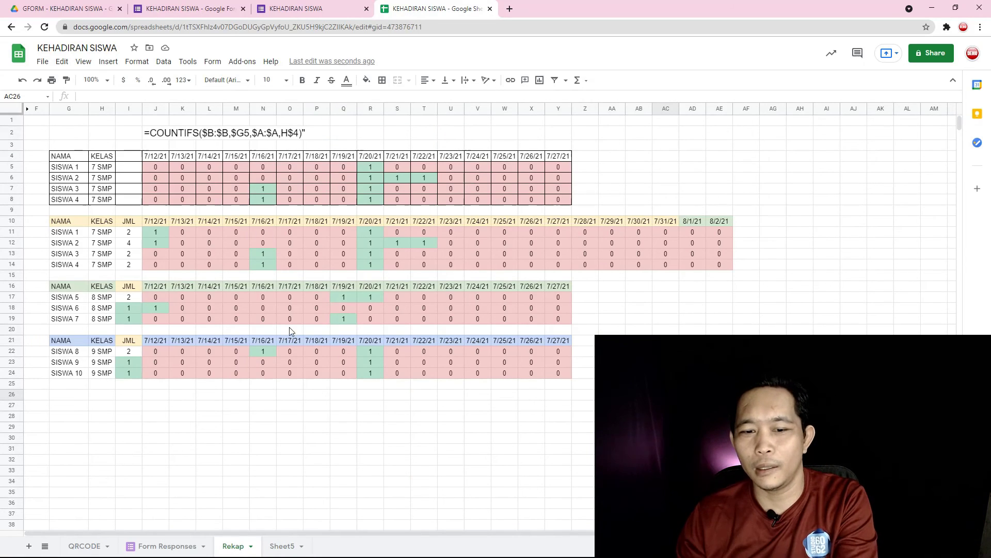
{"action": "left_click", "coordinate": [283, 546]}
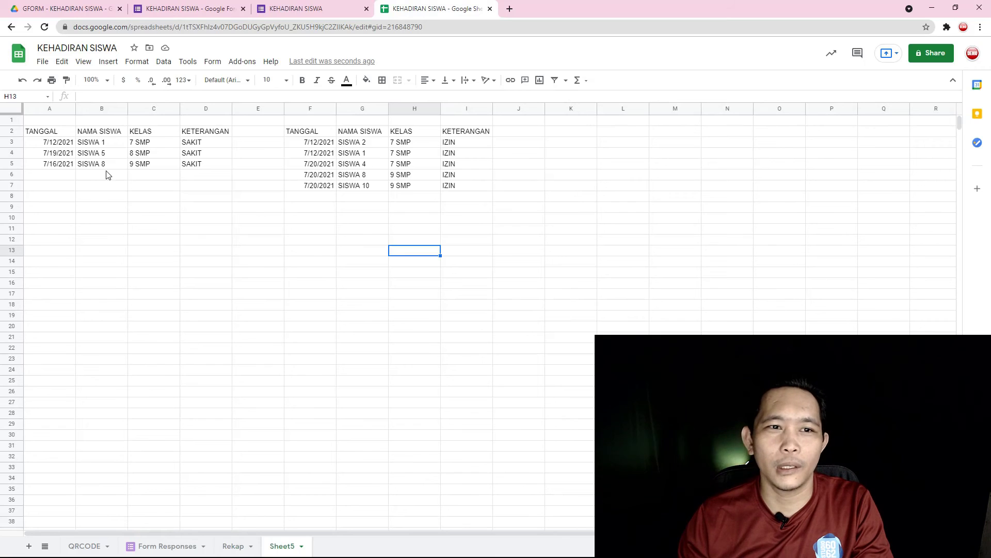
{"action": "left_click_drag", "start_coordinate": [40, 124], "coordinate": [211, 128]}
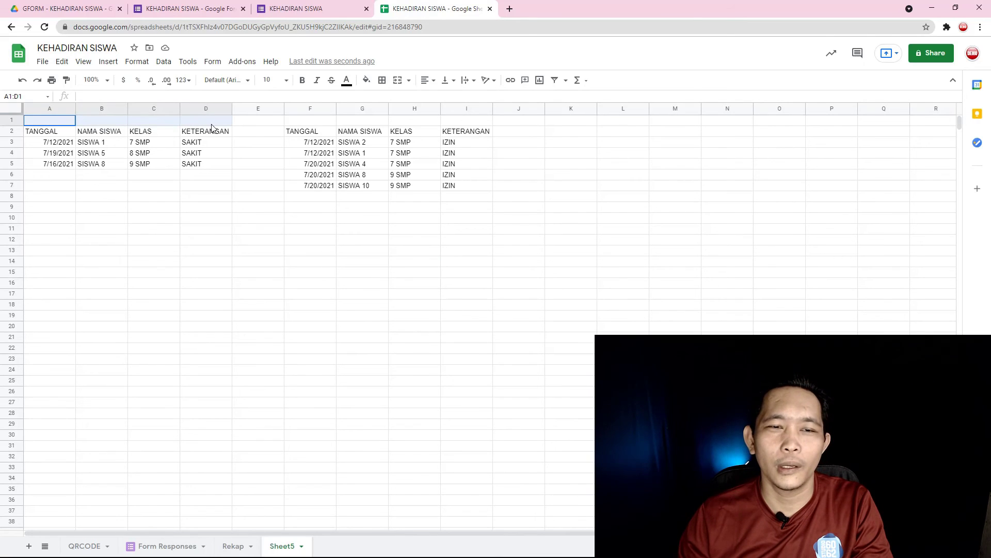
{"action": "left_click_drag", "start_coordinate": [301, 123], "coordinate": [453, 124]}
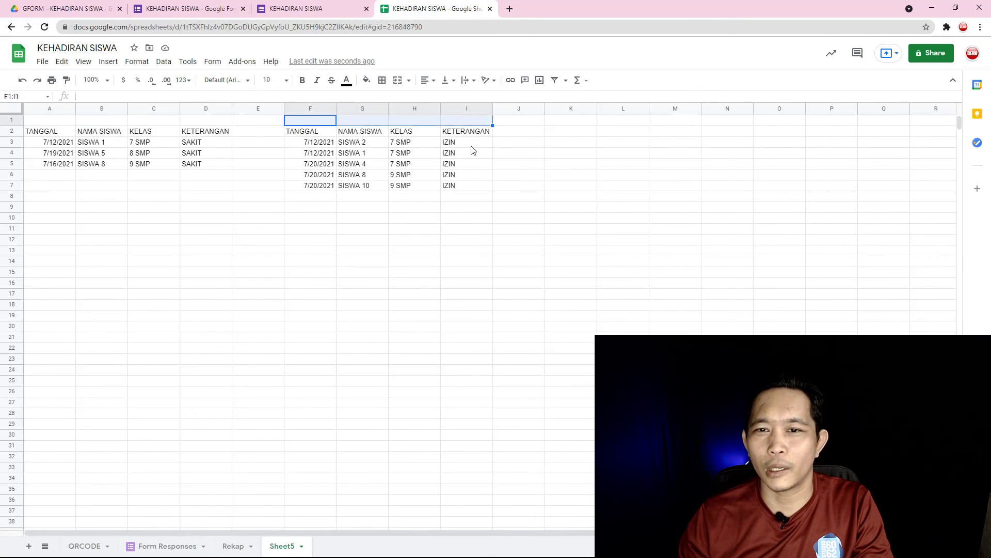
{"action": "left_click", "coordinate": [476, 242]}
{"action": "left_click_drag", "start_coordinate": [372, 146], "coordinate": [373, 187]}
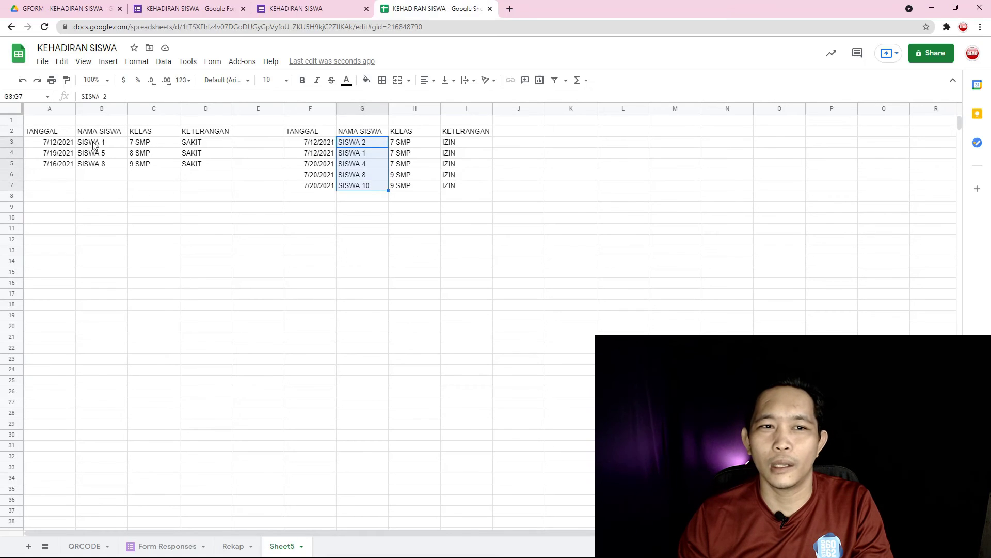
{"action": "left_click_drag", "start_coordinate": [94, 145], "coordinate": [92, 158]}
{"action": "left_click", "coordinate": [172, 197]}
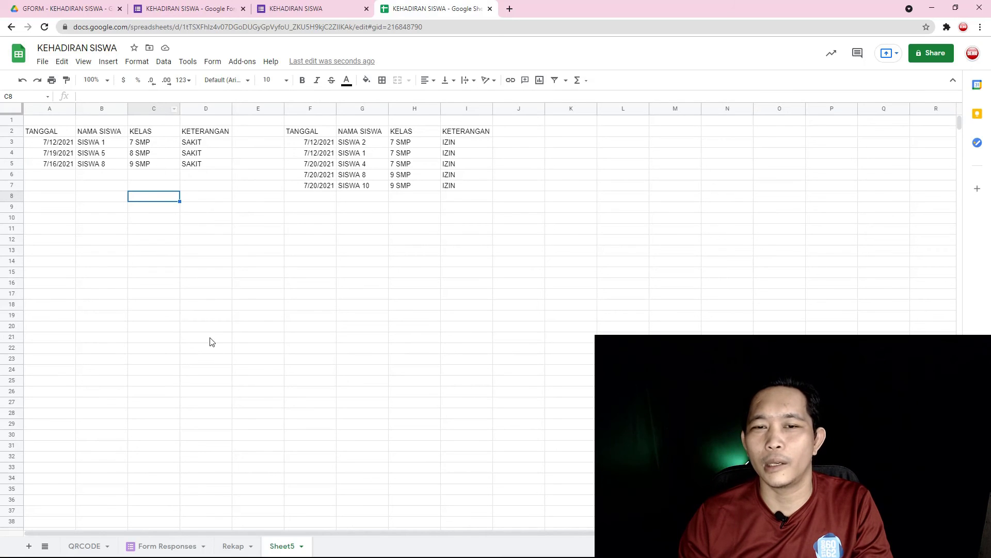
Insert one blank row above row 15 on the Rekap sheet, between the 7 SMP and 8 SMP tables
{"action": "left_click", "coordinate": [236, 546]}
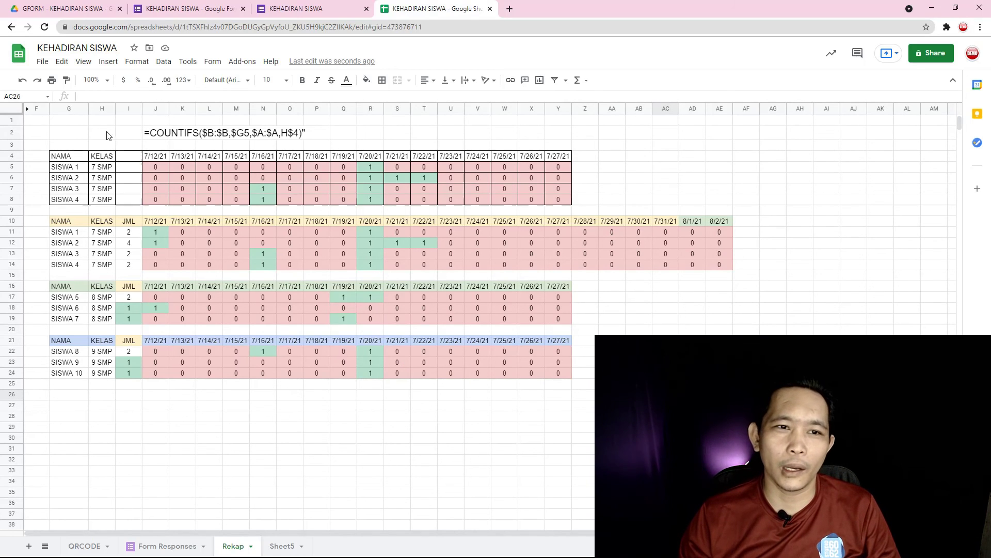
{"action": "left_click_drag", "start_coordinate": [41, 122], "coordinate": [490, 133]}
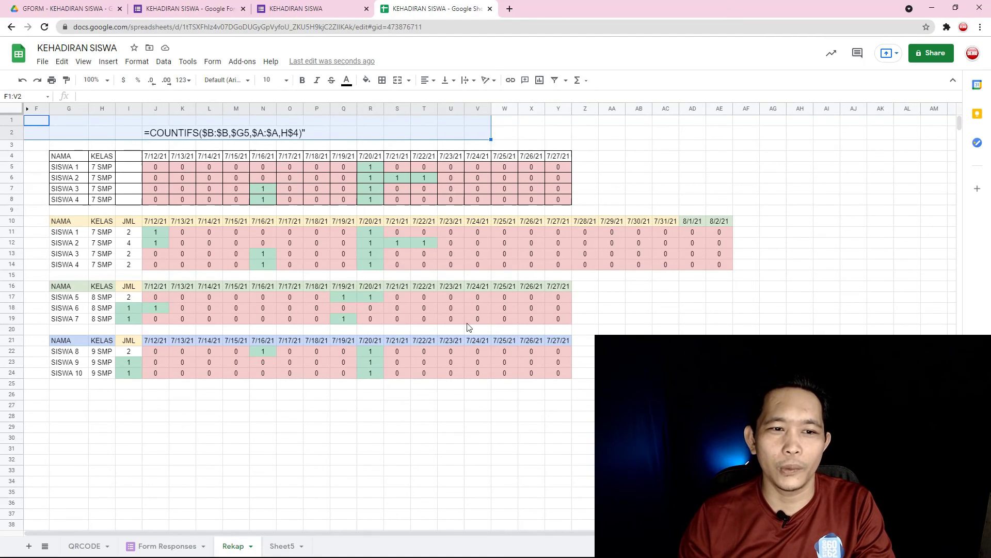
{"action": "left_click", "coordinate": [17, 277]}
{"action": "right_click", "coordinate": [17, 278]}
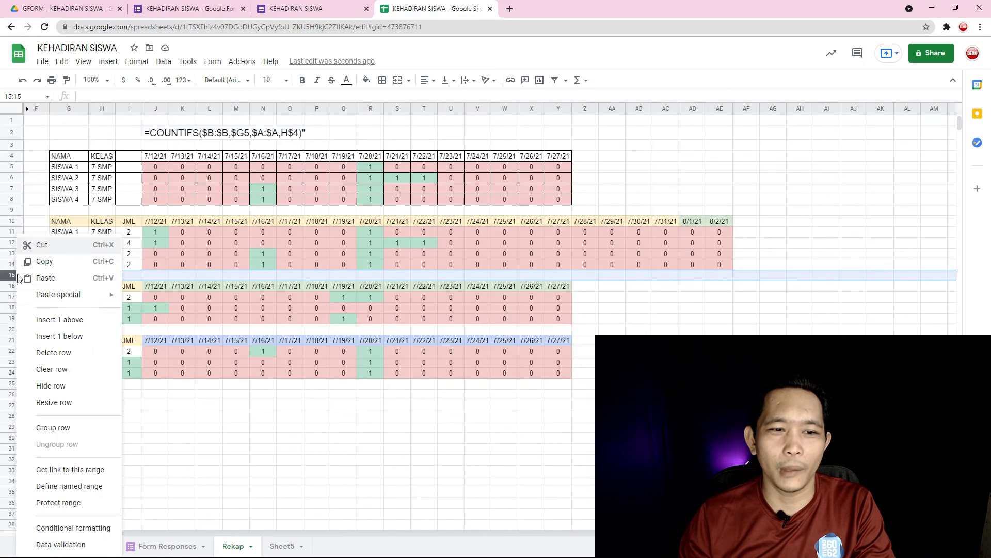
{"action": "left_click", "coordinate": [75, 320]}
{"action": "left_click", "coordinate": [175, 256]}
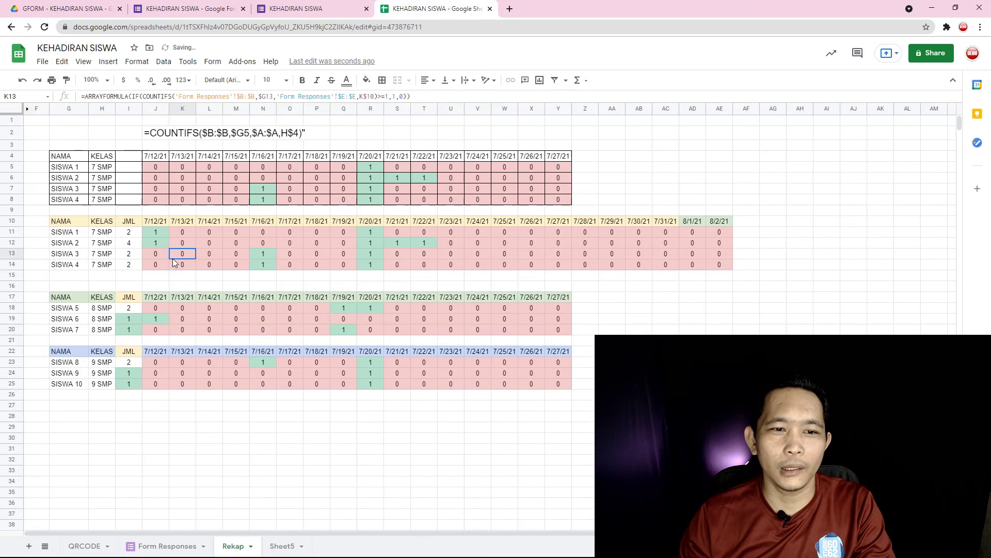
Add the option SISWA 11 to the NAMA SISWA question in the KEHADIRAN SISWA form editor
{"action": "left_click", "coordinate": [178, 6]}
{"action": "scroll", "coordinate": [416, 341], "scroll_direction": "down", "scroll_amount": 3}
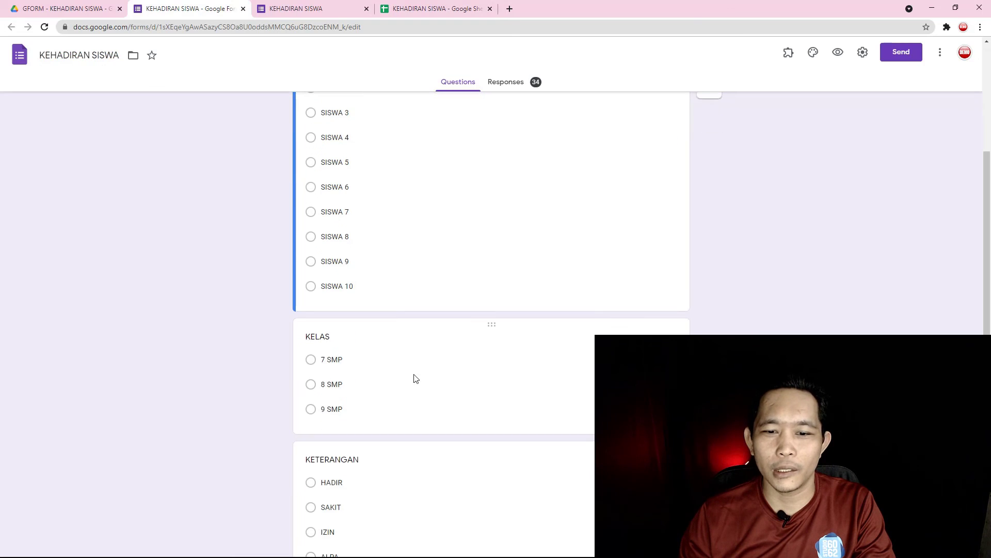
{"action": "left_click", "coordinate": [390, 284]}
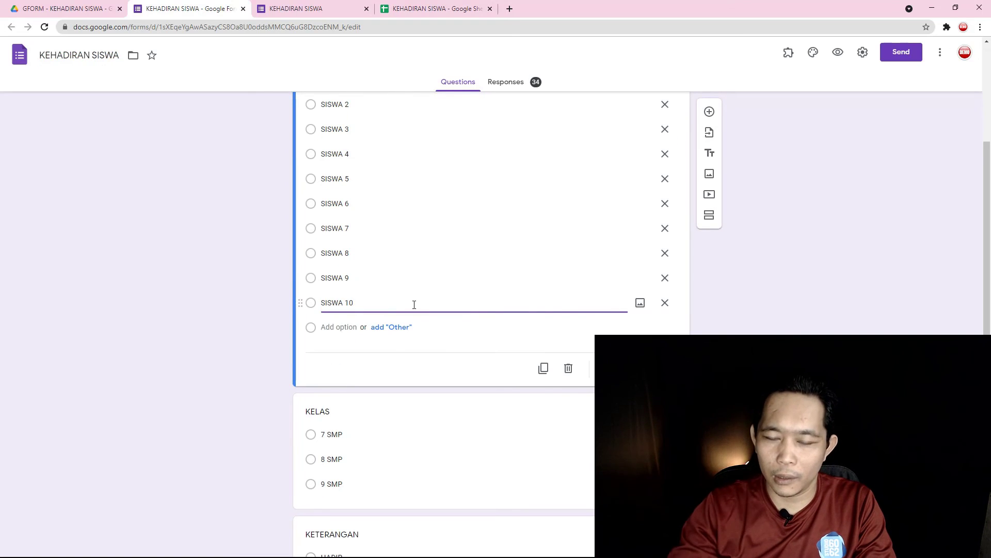
{"action": "key", "text": "Return"}
{"action": "type", "text": "SISWA "}
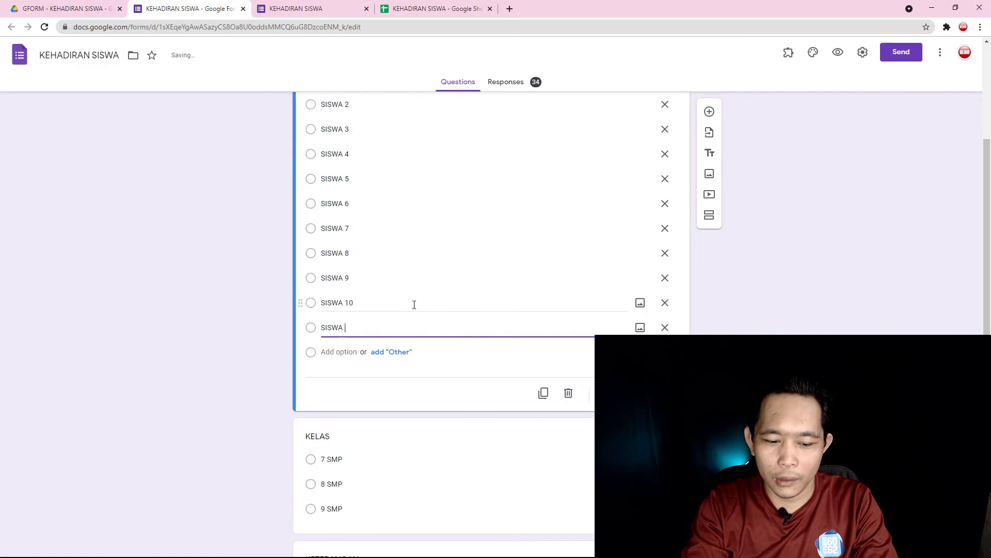
{"action": "type", "text": "11"}
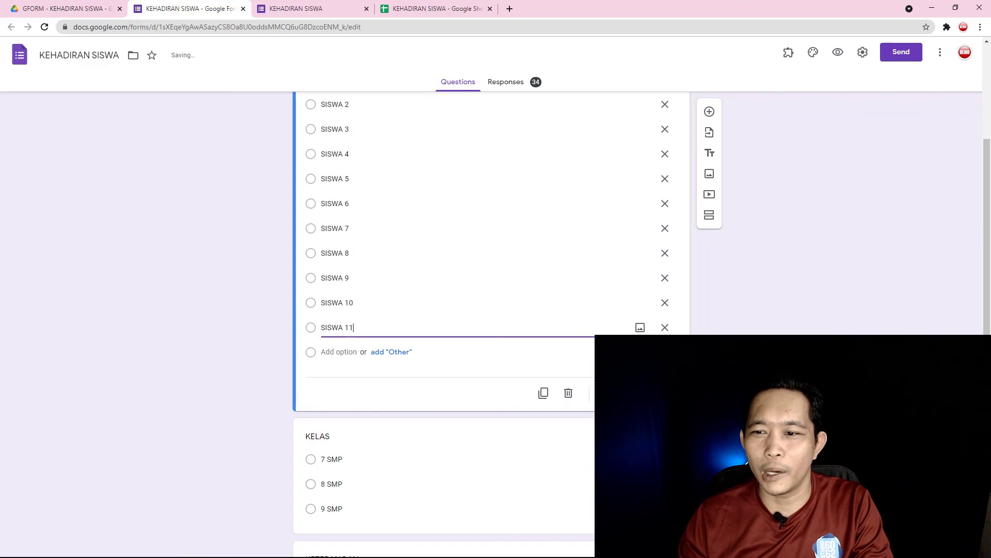
{"action": "key", "text": "Return"}
Extend the 9 SMP table on the Rekap sheet to row 26 with SISWA 11, class 9 SMP, the JML and date formulas
{"action": "left_click", "coordinate": [438, 8]}
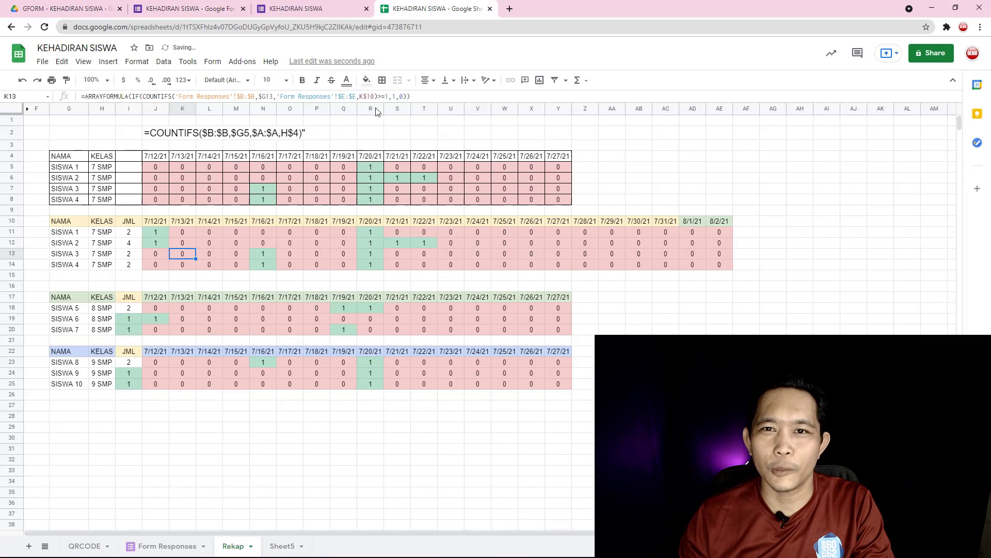
{"action": "left_click", "coordinate": [79, 386]}
{"action": "left_click_drag", "start_coordinate": [89, 395], "coordinate": [570, 398]}
{"action": "left_click", "coordinate": [130, 418]}
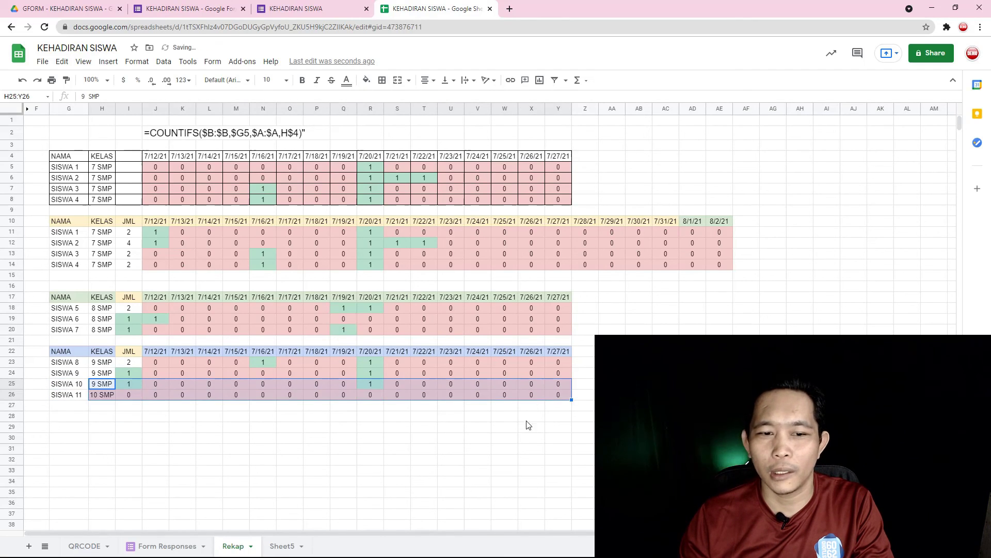
{"action": "left_click", "coordinate": [117, 419]}
{"action": "left_click", "coordinate": [110, 385]}
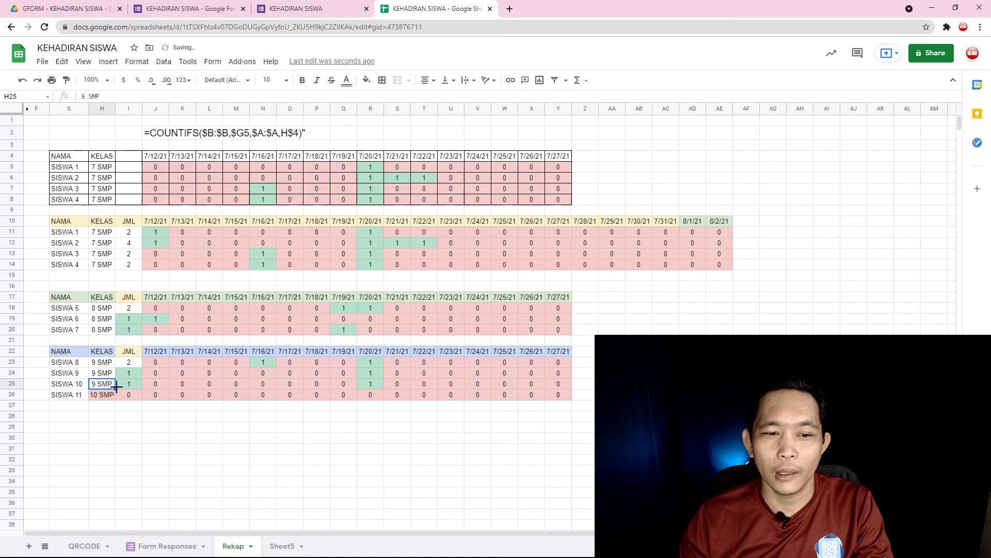
{"action": "left_click_drag", "start_coordinate": [135, 408], "coordinate": [135, 410]}
{"action": "left_click", "coordinate": [136, 420]}
{"action": "left_click_drag", "start_coordinate": [62, 396], "coordinate": [570, 409]}
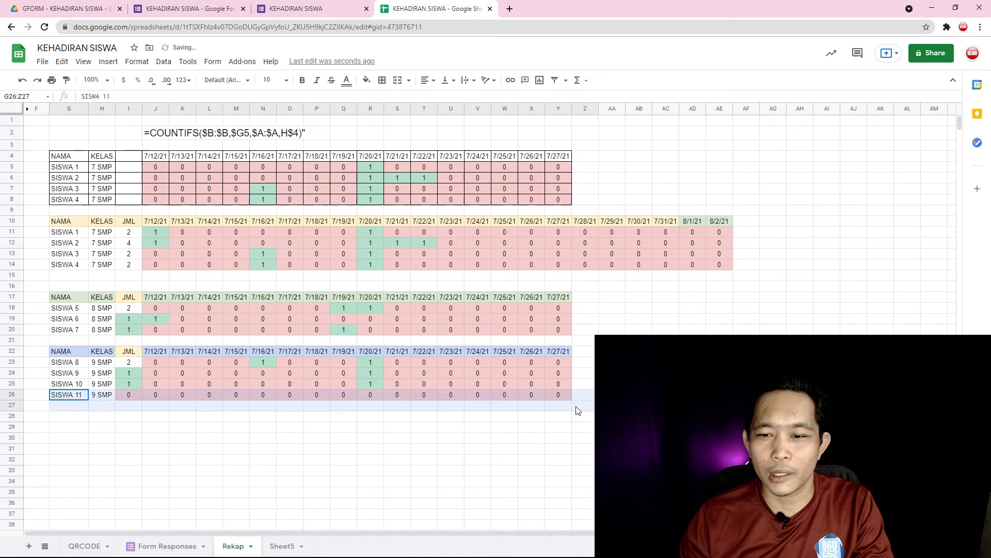
Submit a form response with SISWA 11, class 9 SMP and KETERANGAN HADIR, and check the JML in row 26 of Rekap
{"action": "left_click", "coordinate": [341, 11]}
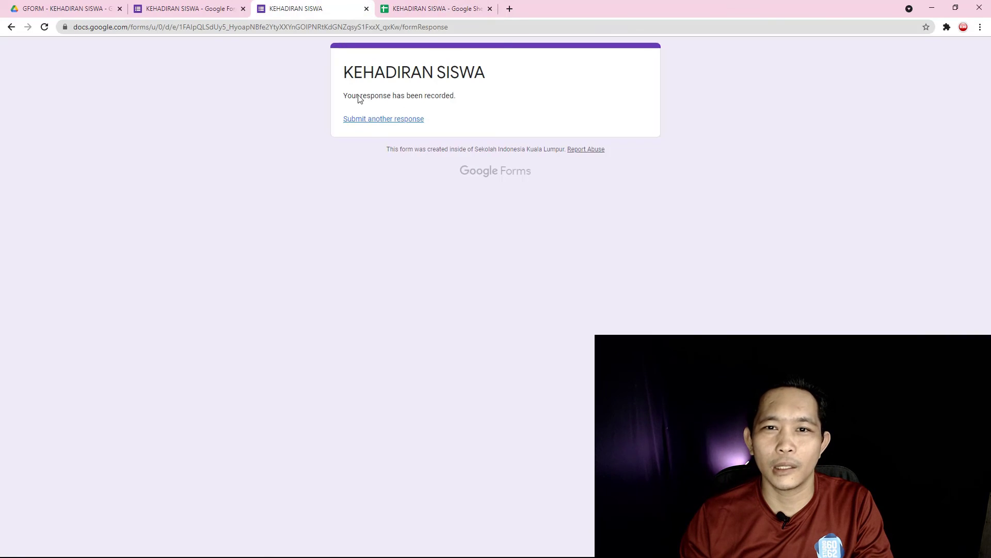
{"action": "left_click", "coordinate": [380, 120]}
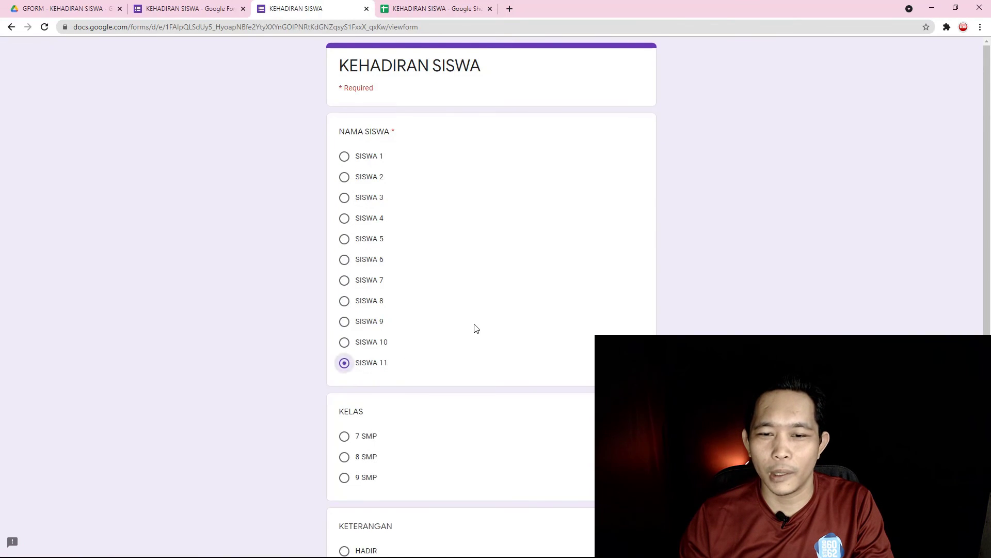
{"action": "scroll", "coordinate": [476, 328], "scroll_direction": "down", "scroll_amount": 3}
{"action": "left_click", "coordinate": [344, 323]}
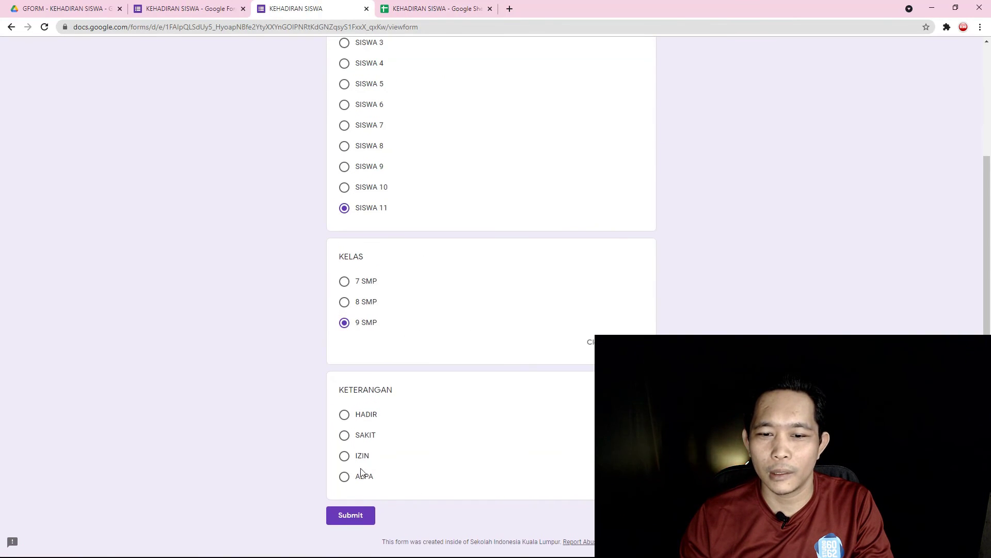
{"action": "left_click", "coordinate": [345, 415]}
{"action": "left_click", "coordinate": [357, 534]}
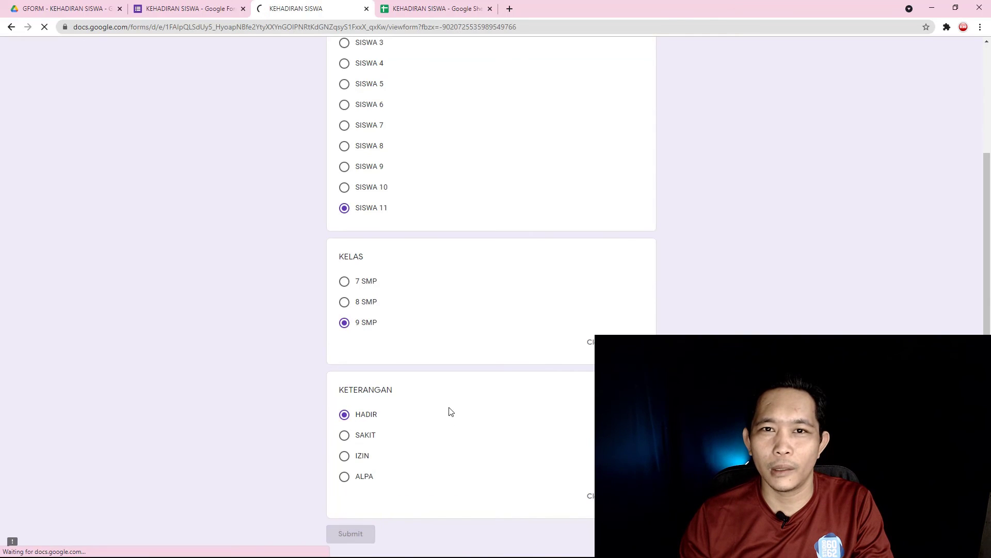
{"action": "left_click", "coordinate": [434, 9]}
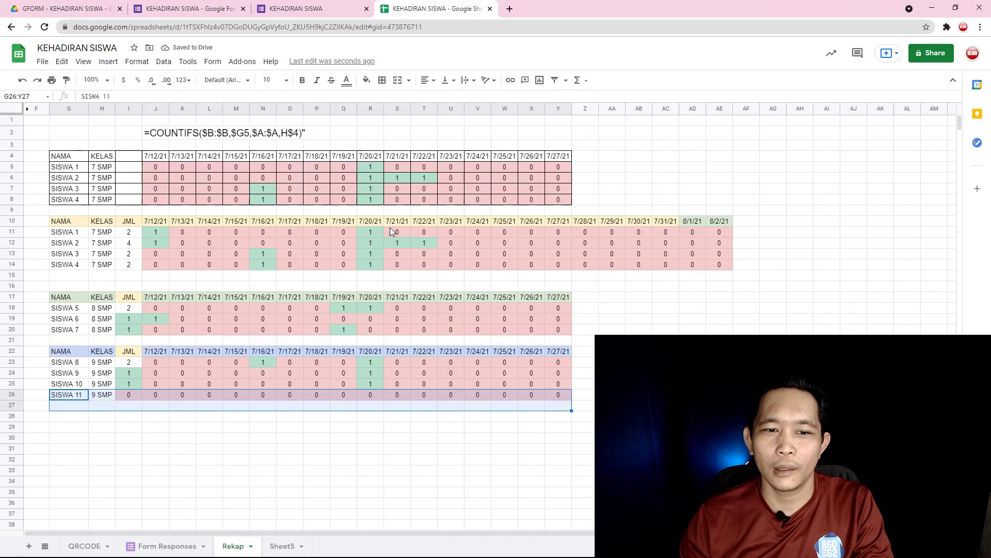
{"action": "left_click", "coordinate": [134, 395]}
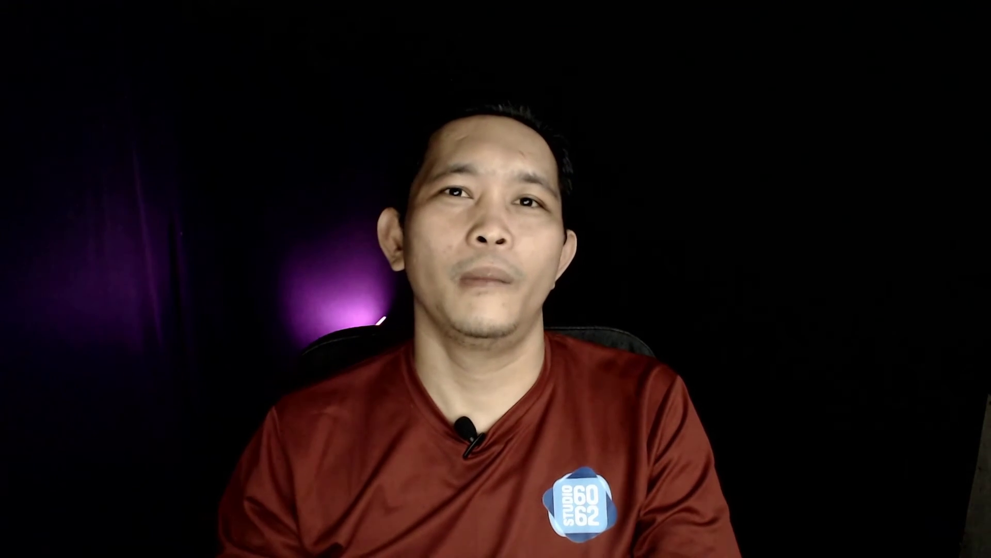